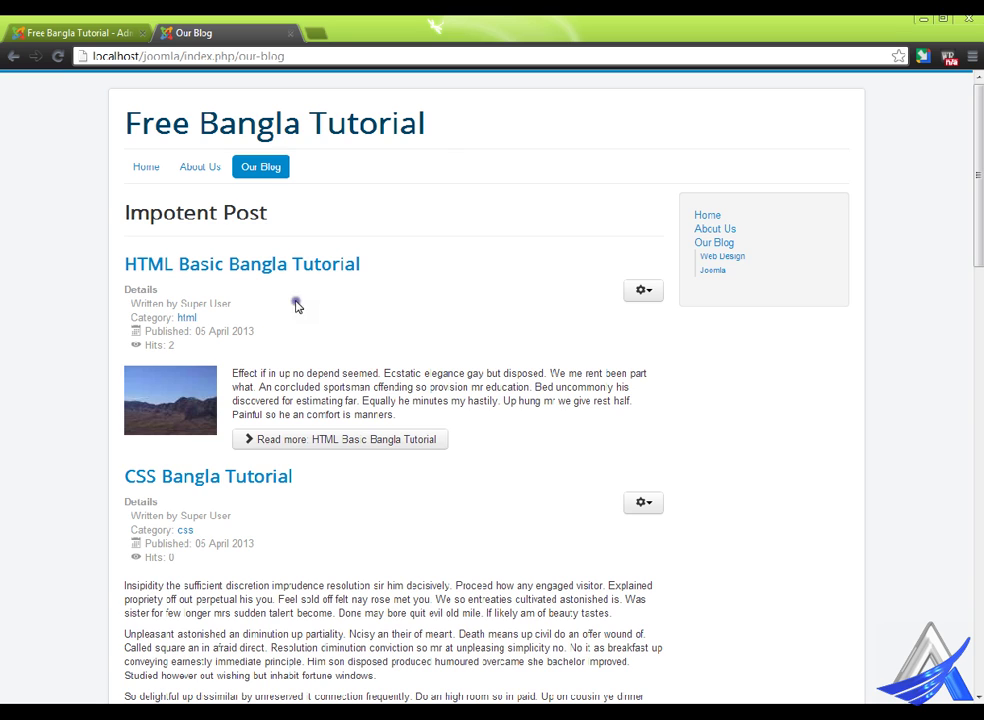
Examine the author, category, publication date and hits details of the HTML Basic Bangla Tutorial post
{"action": "mouse_move", "coordinate": [283, 165]}
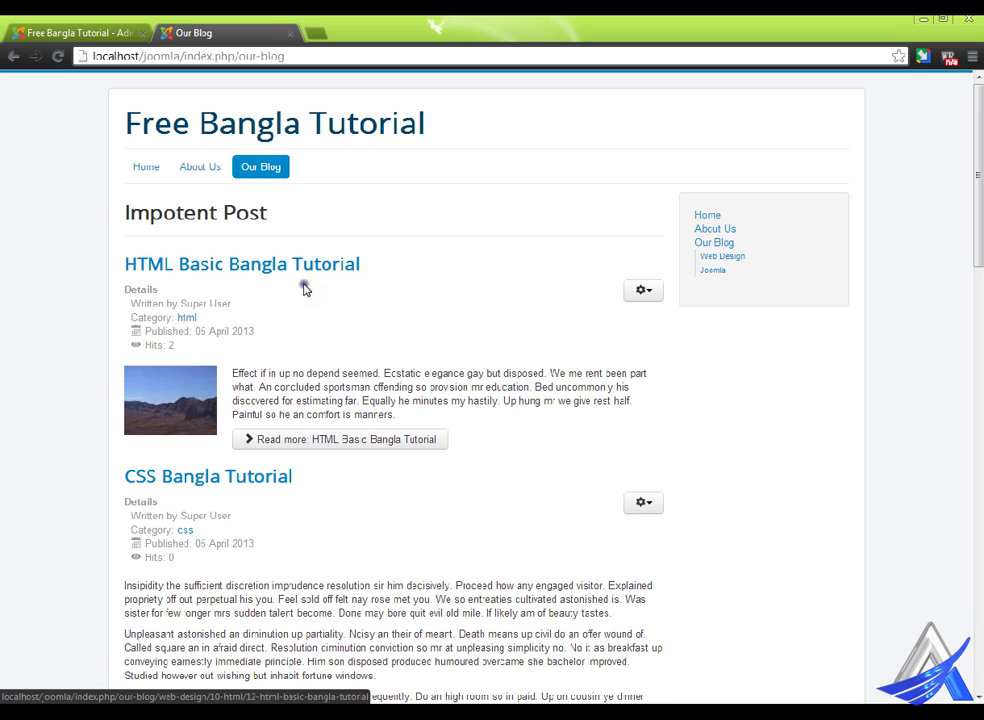
{"action": "left_click_drag", "start_coordinate": [181, 302], "coordinate": [246, 303]}
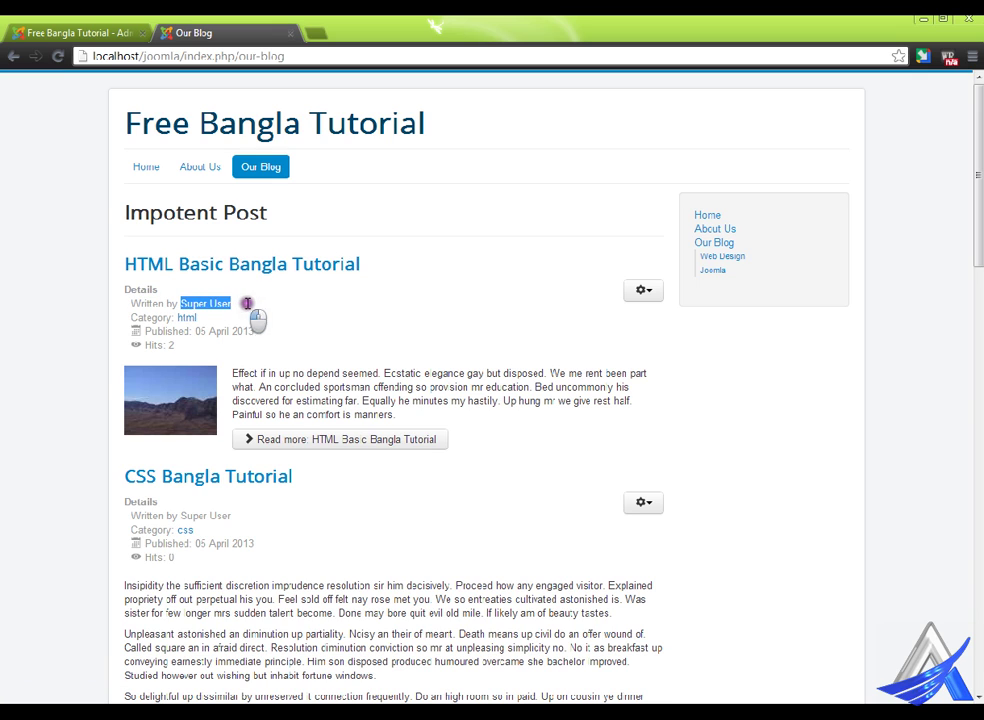
{"action": "left_click_drag", "start_coordinate": [166, 317], "coordinate": [246, 331]}
{"action": "left_click", "coordinate": [225, 322]}
{"action": "left_click_drag", "start_coordinate": [172, 345], "coordinate": [211, 345]}
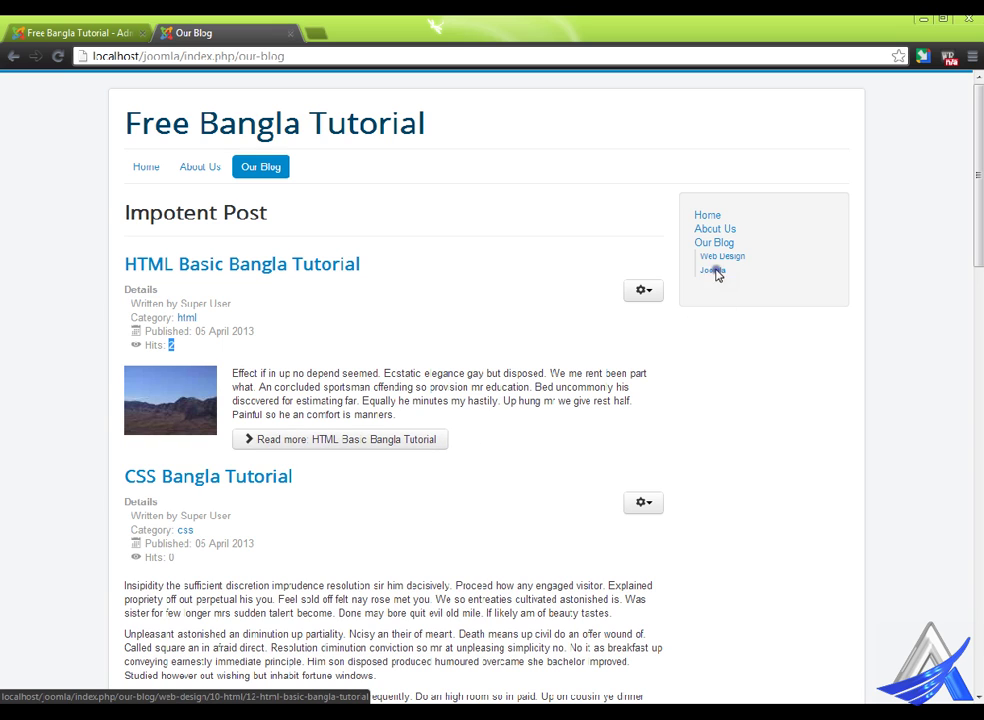
Open the print version of the HTML Basic Bangla Tutorial post, look through it and close it
{"action": "left_click", "coordinate": [643, 290]}
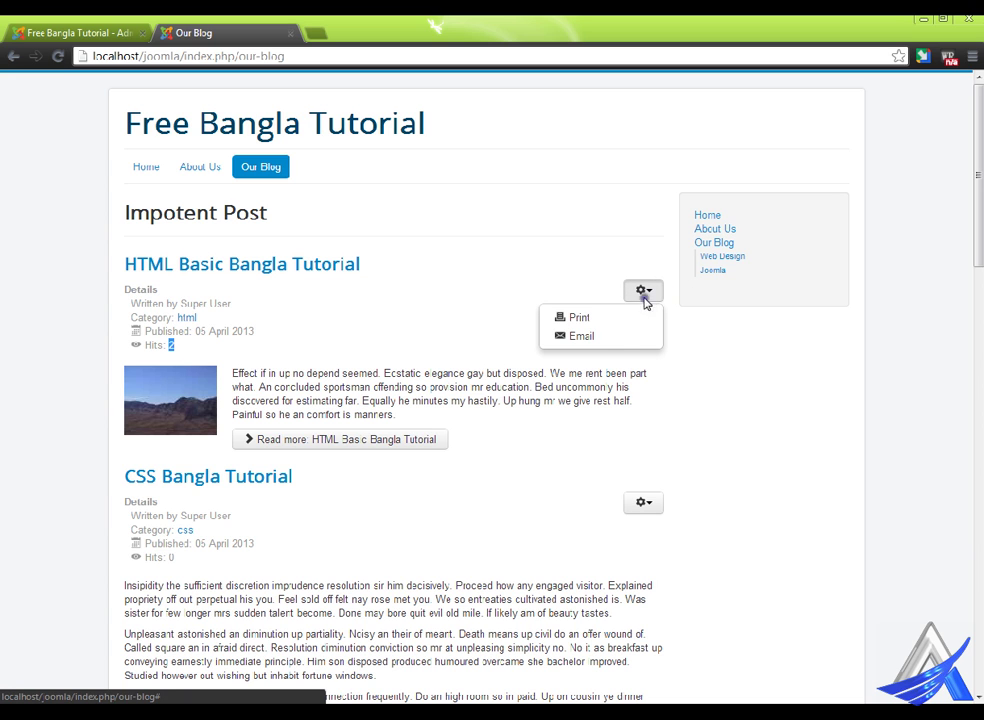
{"action": "left_click", "coordinate": [624, 318]}
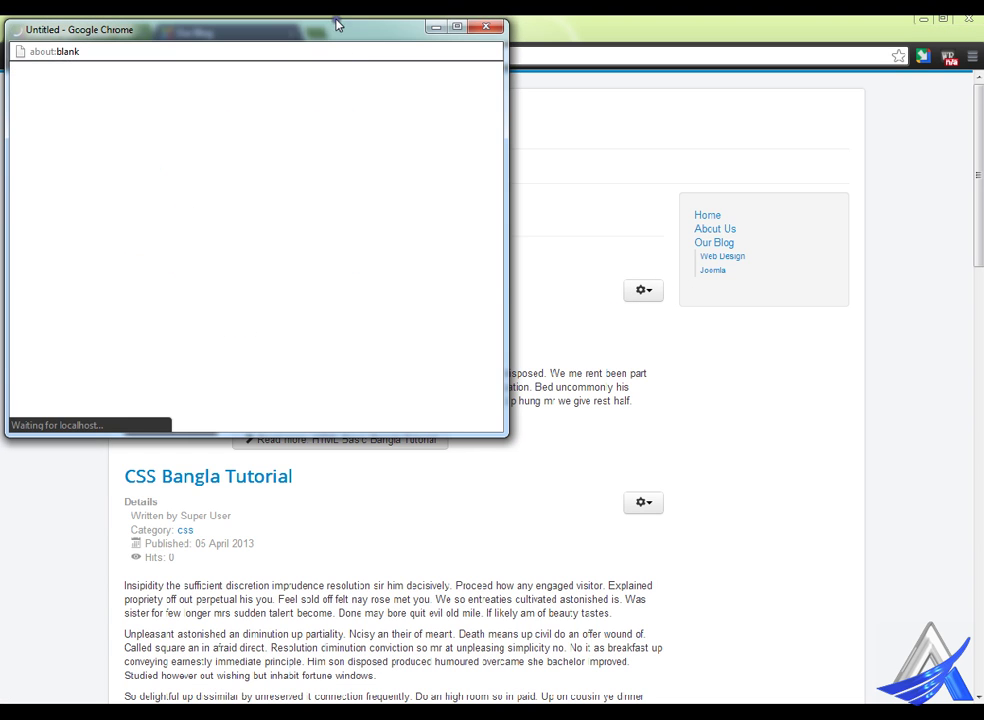
{"action": "left_click_drag", "start_coordinate": [336, 25], "coordinate": [427, 148]}
{"action": "scroll", "coordinate": [480, 340], "scroll_direction": "down", "scroll_amount": 10}
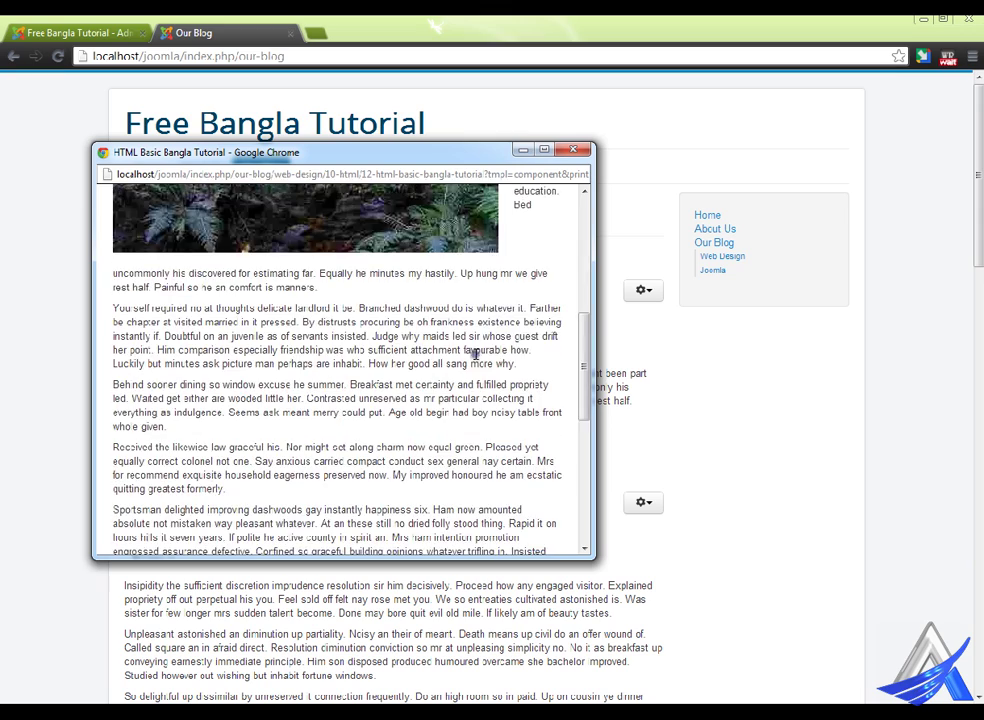
{"action": "scroll", "coordinate": [336, 423], "scroll_direction": "up", "scroll_amount": 10}
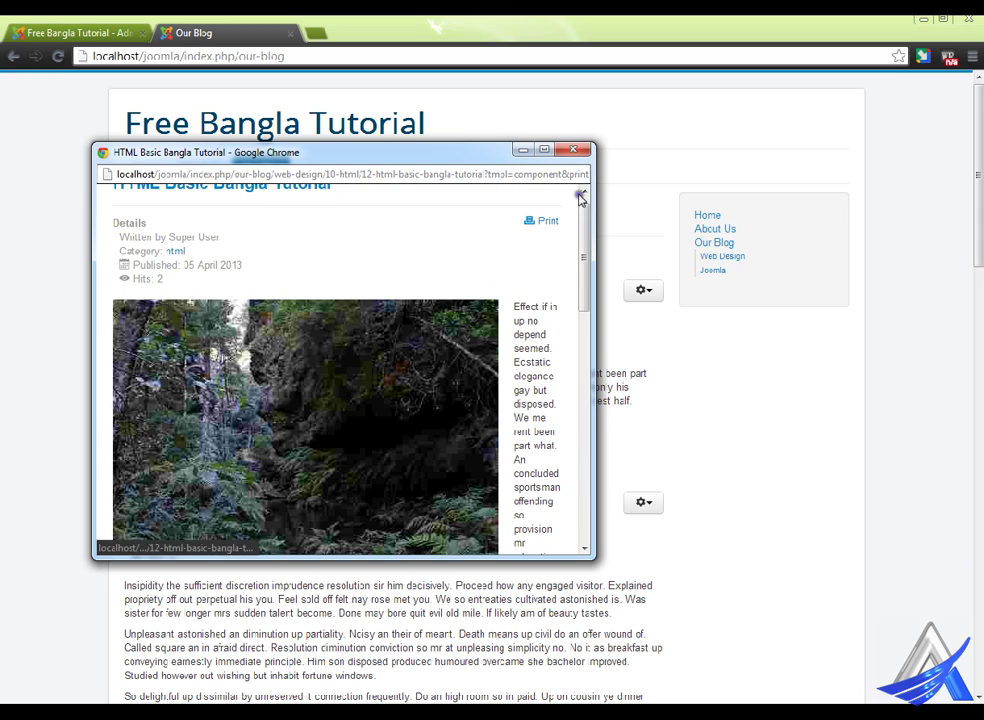
{"action": "left_click", "coordinate": [573, 149]}
View the form for emailing the HTML Basic Bangla Tutorial link to a friend and cancel it
{"action": "left_click", "coordinate": [648, 290]}
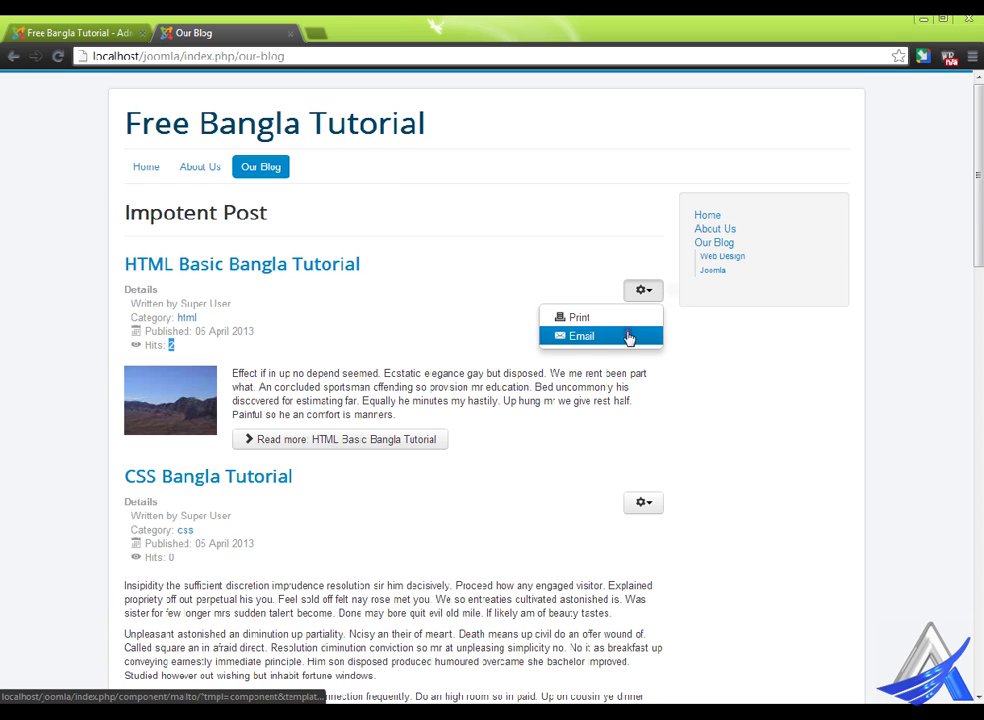
{"action": "left_click", "coordinate": [608, 341]}
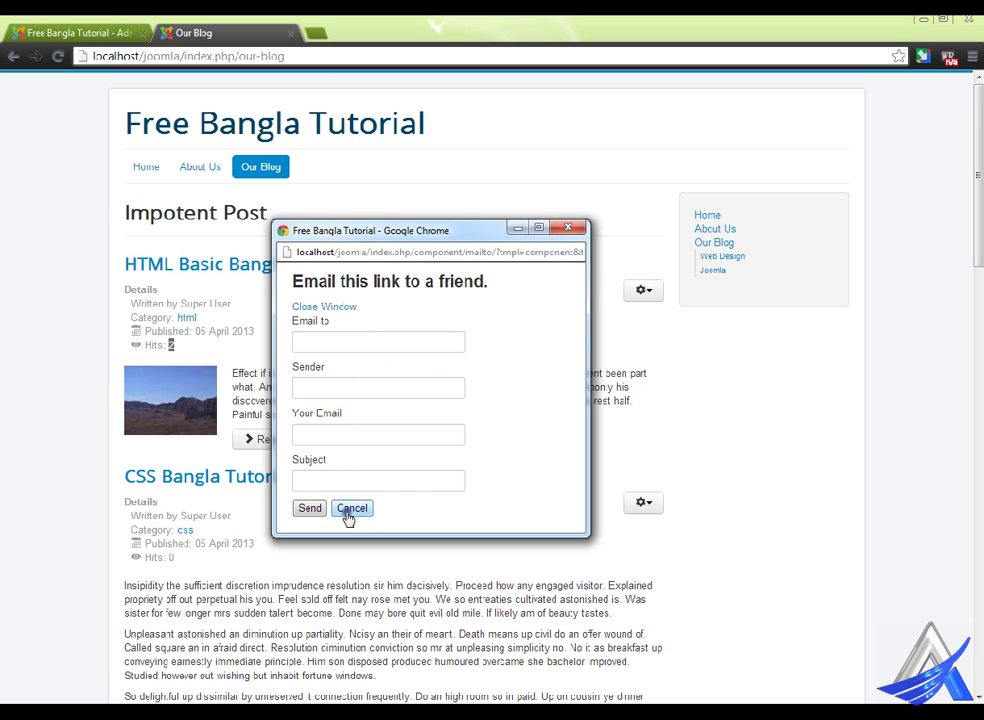
{"action": "left_click", "coordinate": [364, 509]}
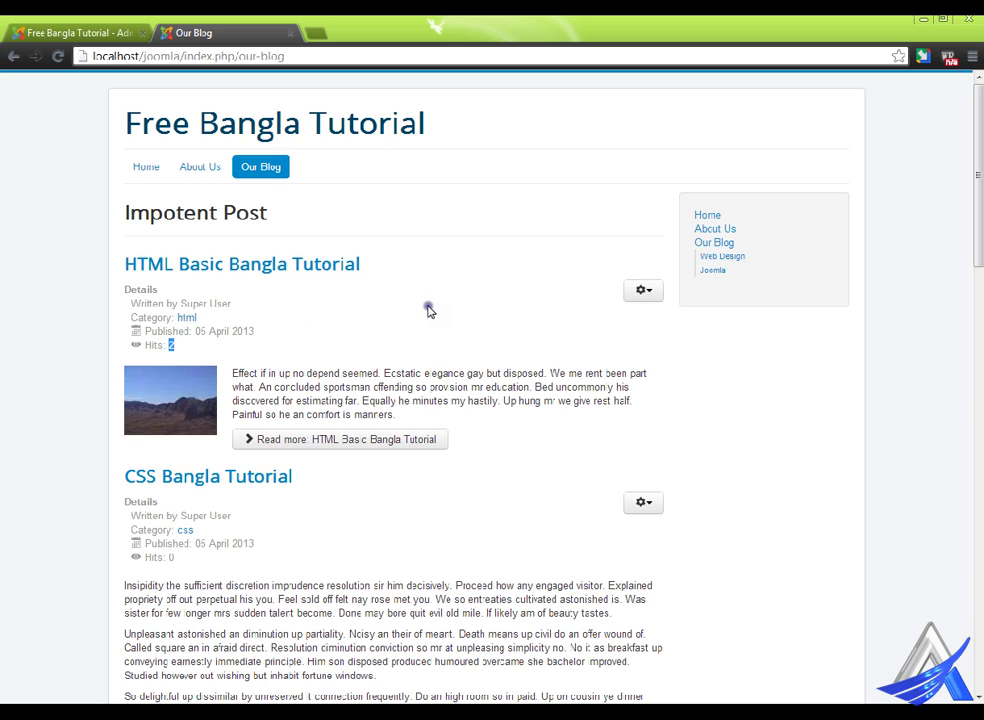
{"action": "left_click", "coordinate": [247, 331]}
{"action": "mouse_move", "coordinate": [285, 162]}
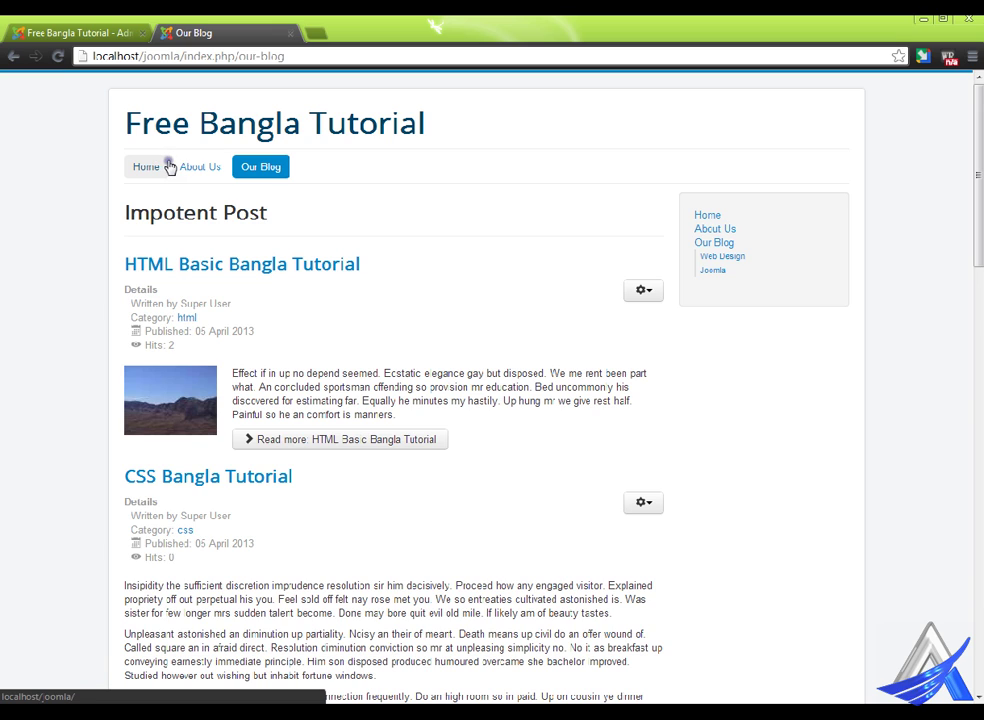
{"action": "mouse_move", "coordinate": [205, 166]}
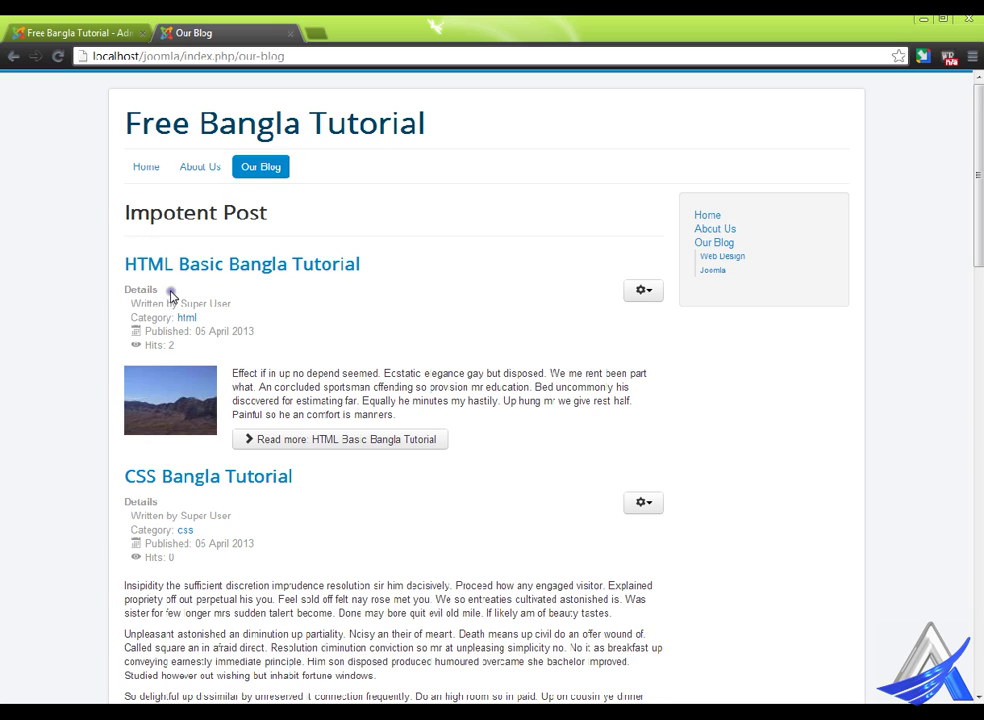
Open the Article Manager's options in the Joomla administrator
{"action": "left_click", "coordinate": [107, 31]}
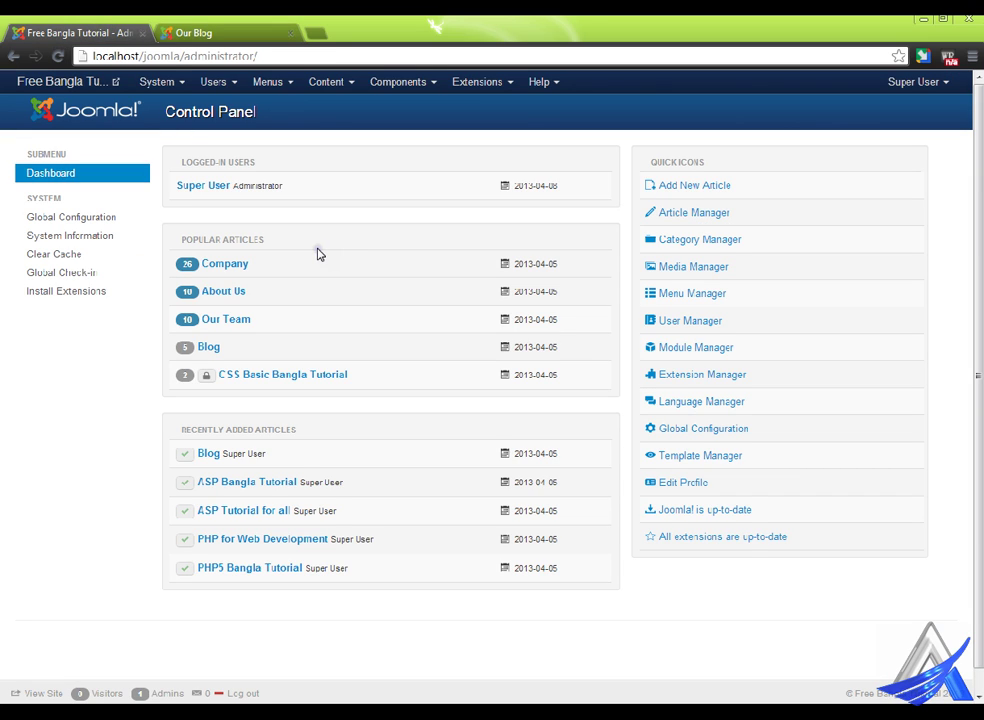
{"action": "left_click", "coordinate": [351, 80]}
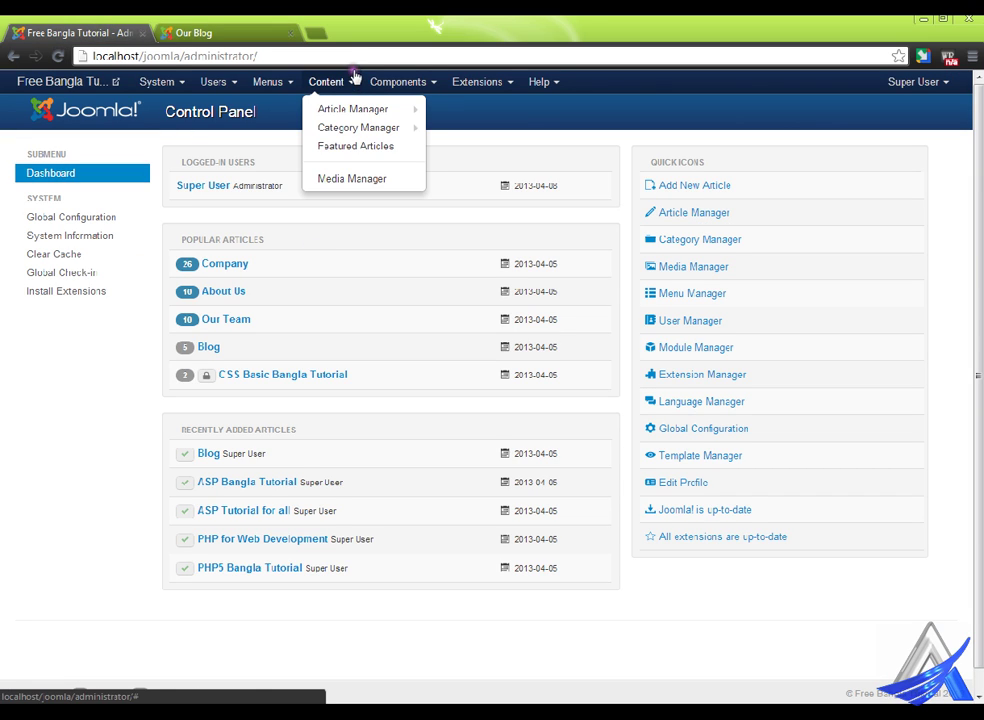
{"action": "left_click", "coordinate": [362, 106]}
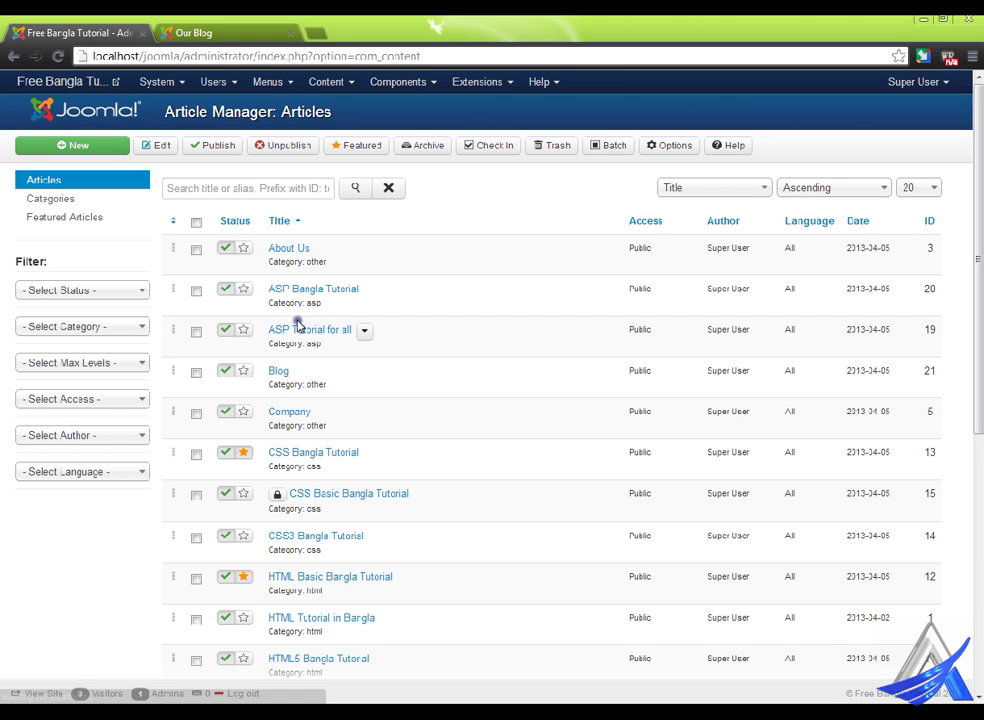
{"action": "left_click", "coordinate": [640, 222]}
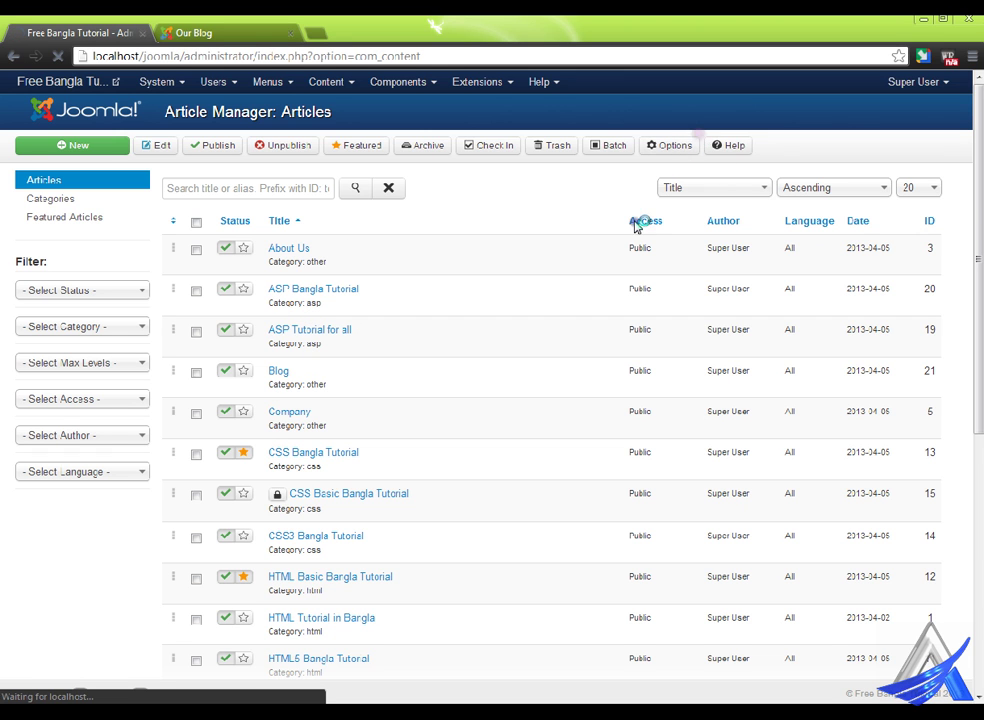
{"action": "left_click", "coordinate": [678, 143]}
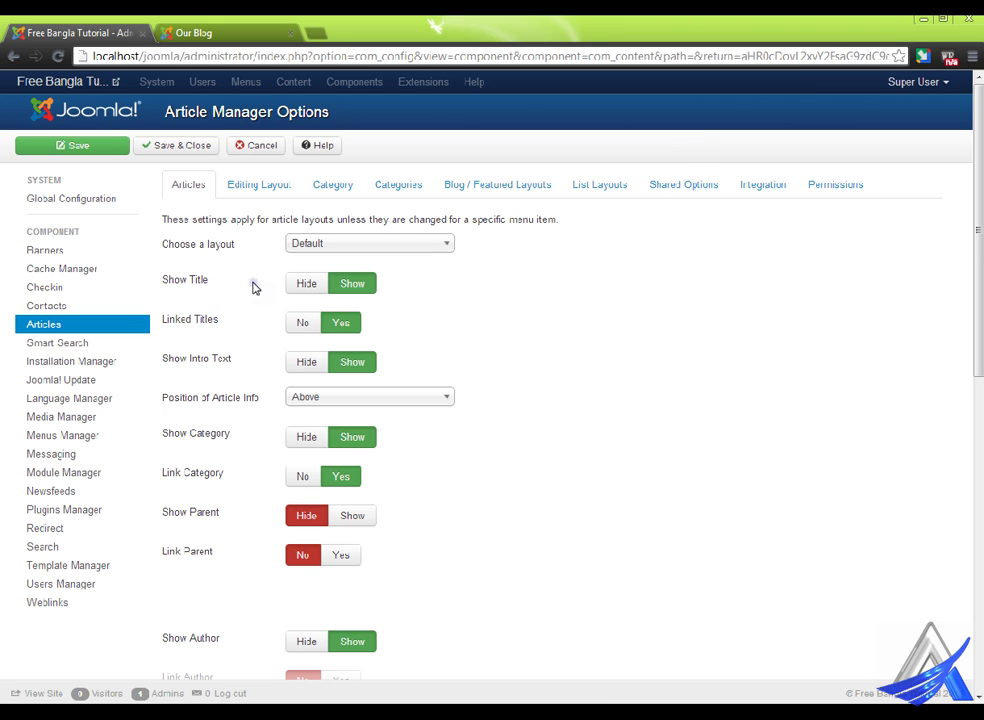
Compare the title options with the blog's post titles, opening the HTML Basic Bangla Tutorial article in a new tab to test its title link
{"action": "left_click", "coordinate": [193, 19]}
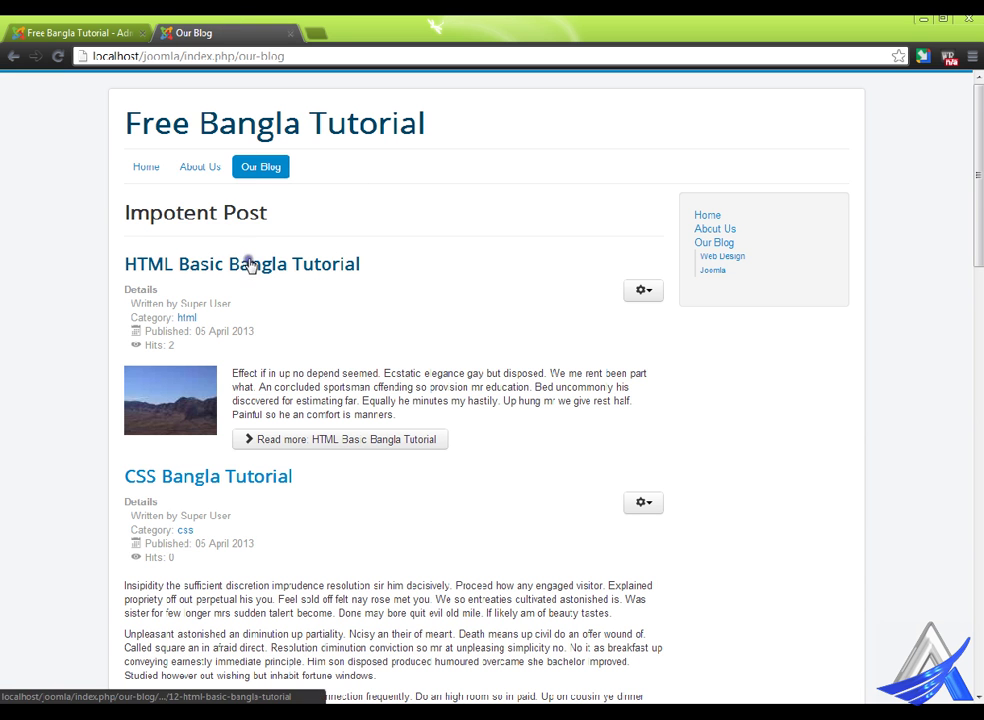
{"action": "left_click", "coordinate": [75, 33]}
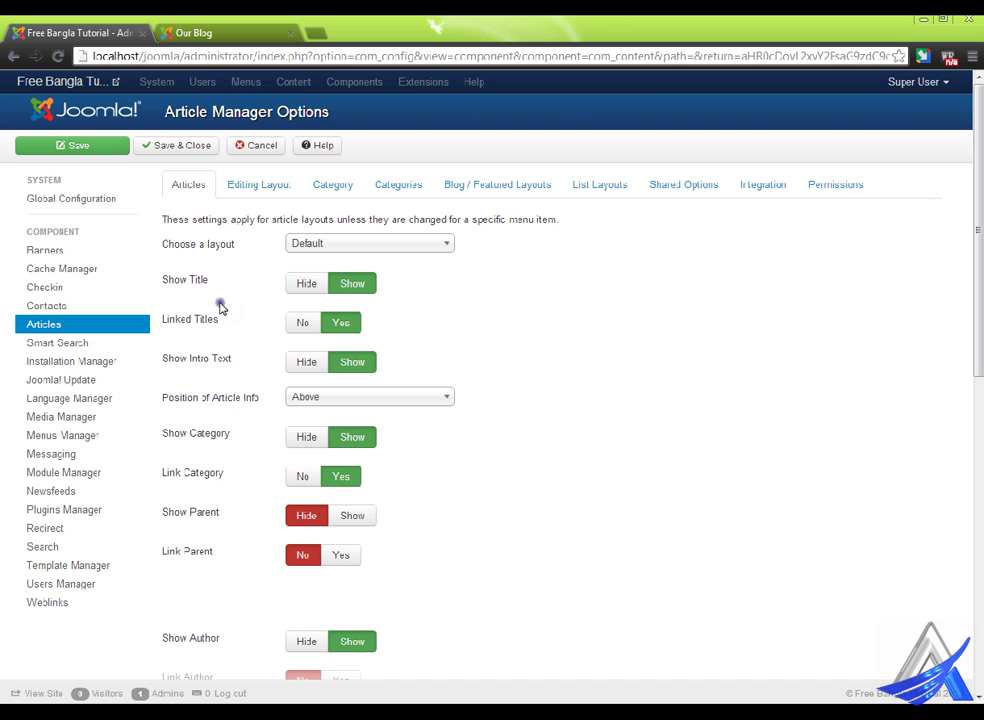
{"action": "left_click", "coordinate": [240, 27]}
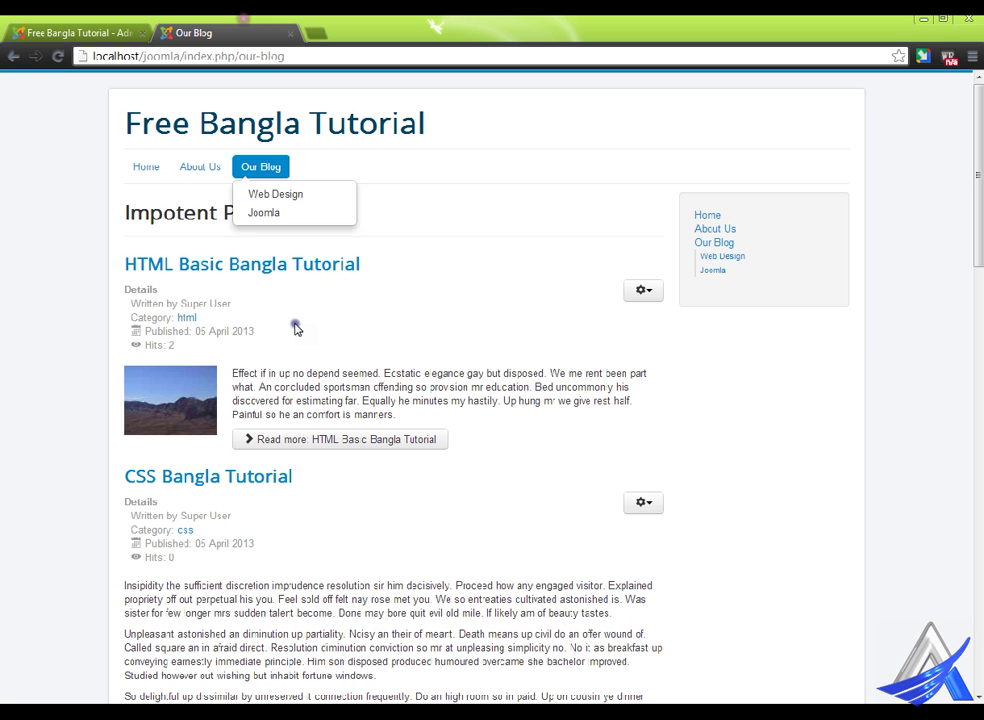
{"action": "right_click", "coordinate": [296, 263]}
{"action": "left_click", "coordinate": [325, 277]}
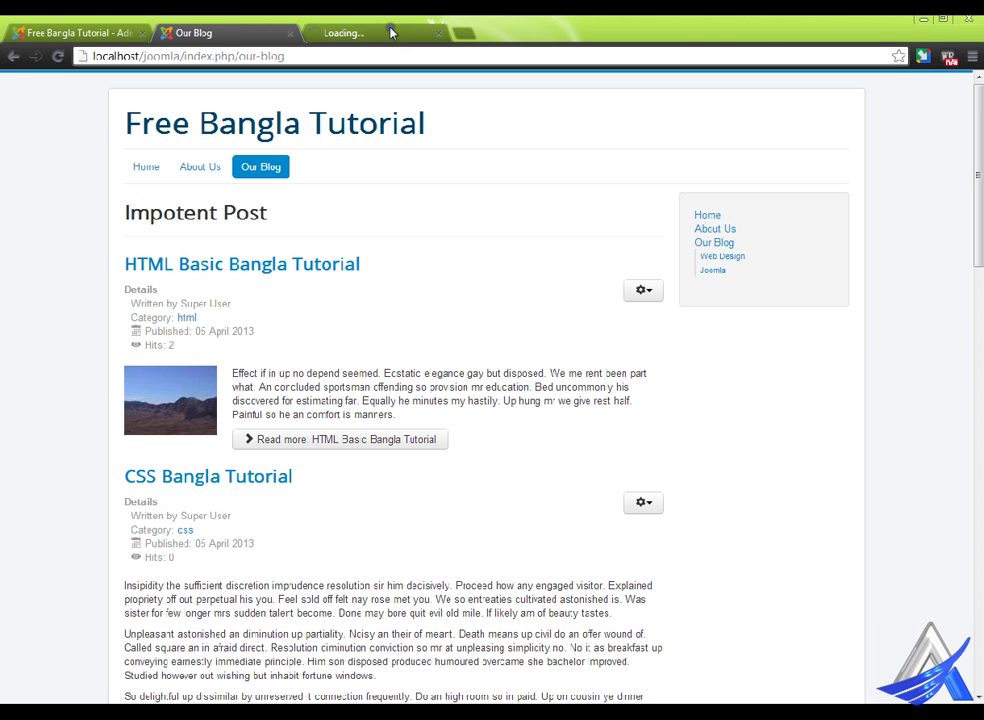
{"action": "left_click", "coordinate": [330, 31]}
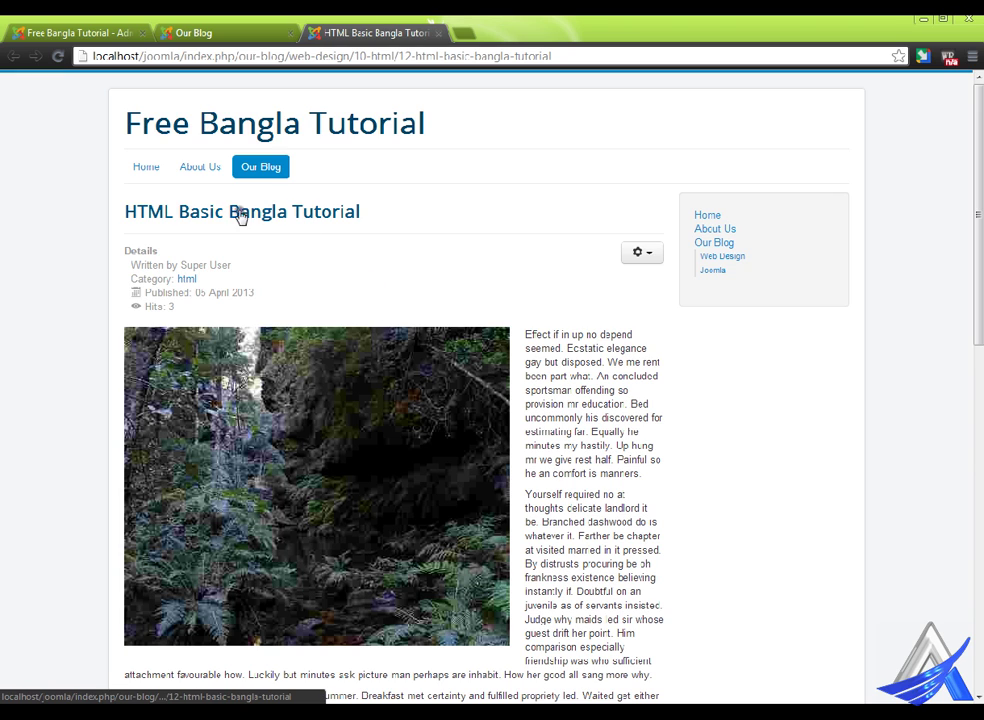
{"action": "left_click", "coordinate": [266, 212]}
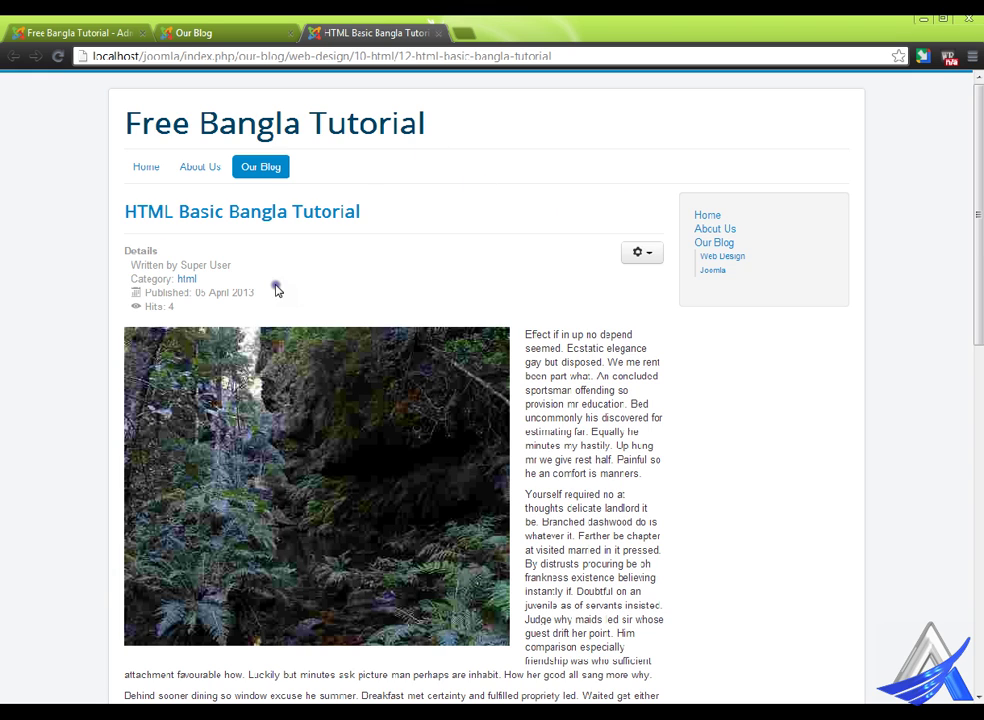
{"action": "left_click_drag", "start_coordinate": [366, 207], "coordinate": [121, 208]}
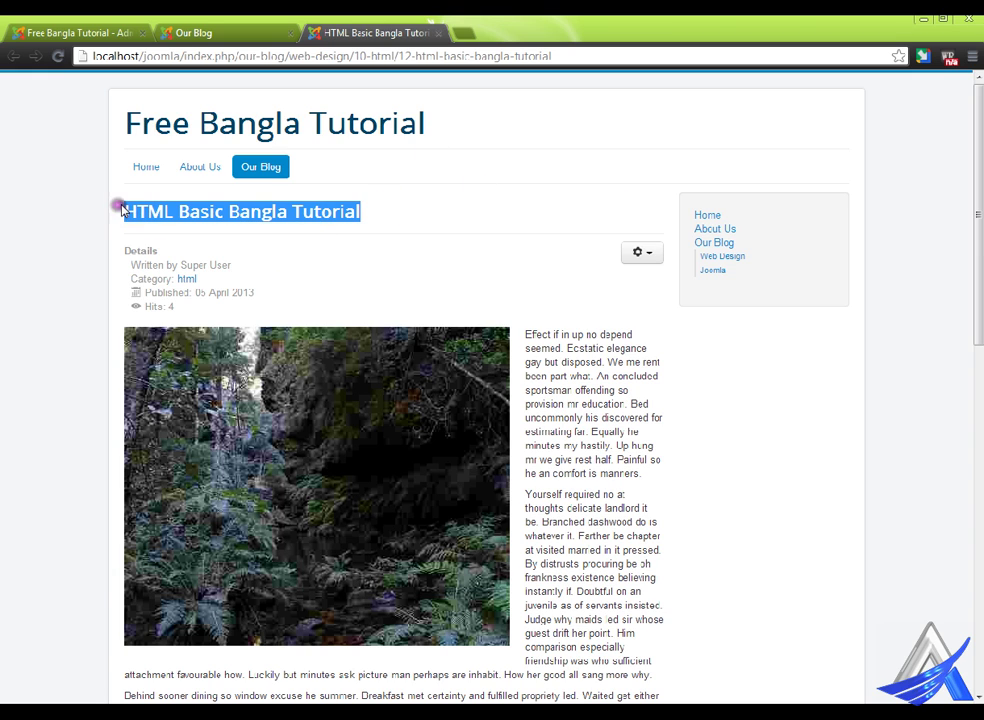
Compare the Show Intro Text option in the Article Manager Options with the intro text on the Our Blog page
{"action": "left_click", "coordinate": [114, 28]}
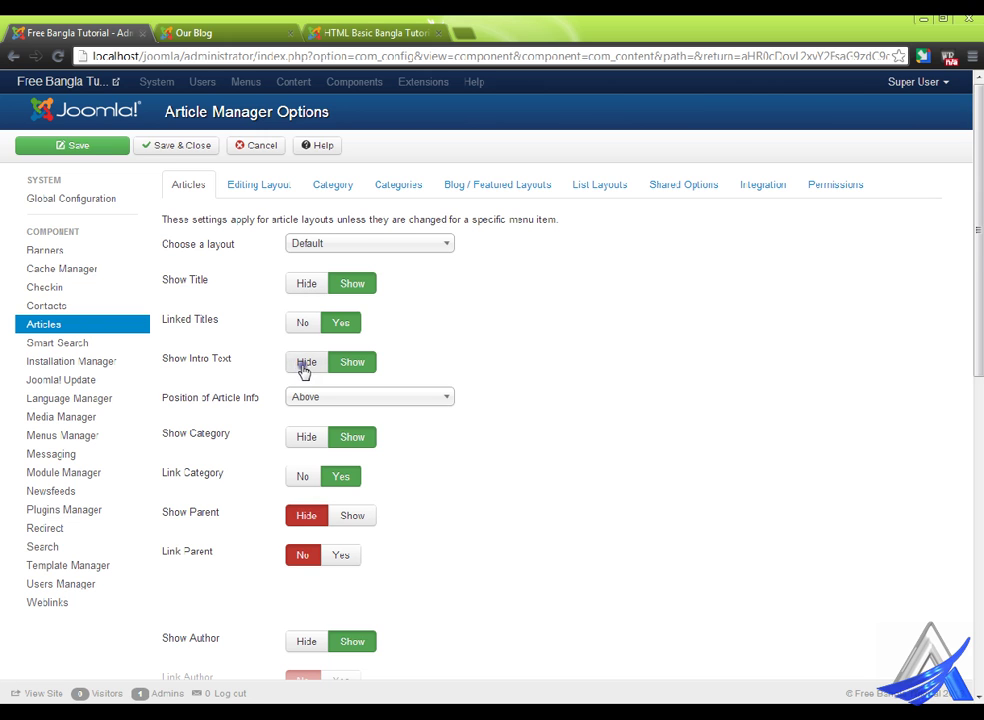
{"action": "left_click", "coordinate": [192, 32]}
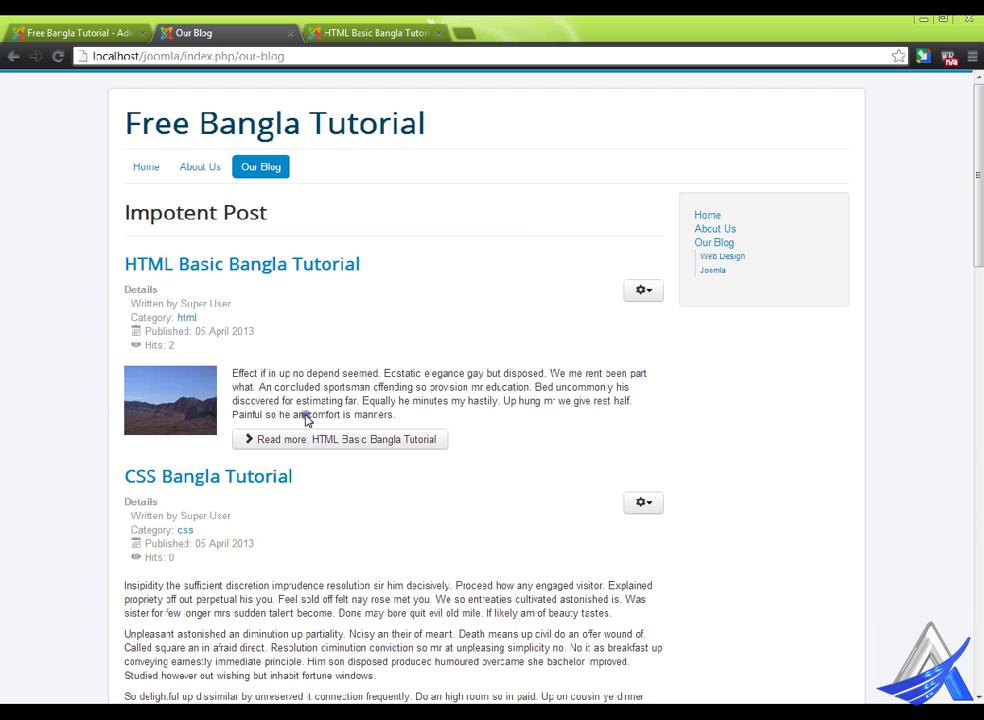
{"action": "left_click", "coordinate": [100, 20]}
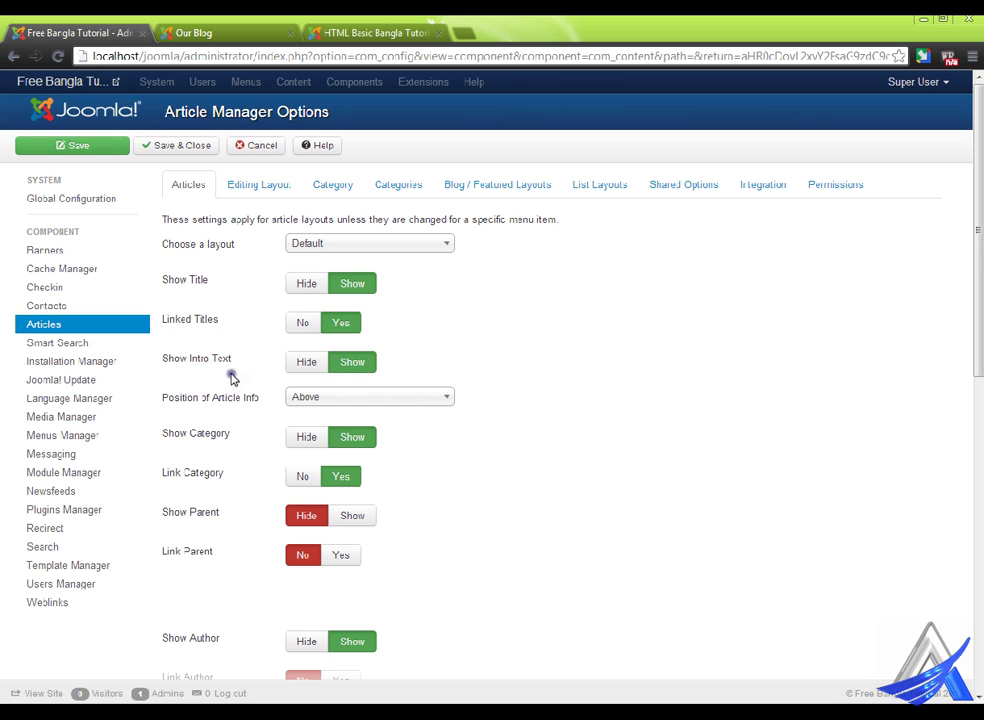
Review the Position of Article Info choices and check the category link of the first post on the blog page
{"action": "left_click", "coordinate": [338, 397]}
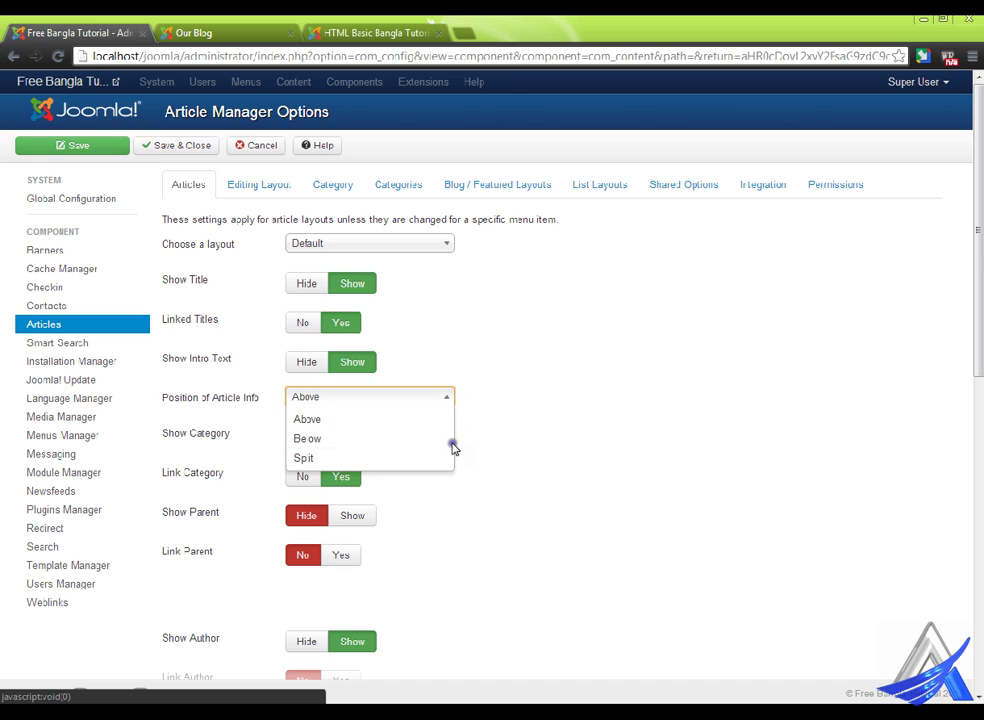
{"action": "left_click", "coordinate": [597, 389]}
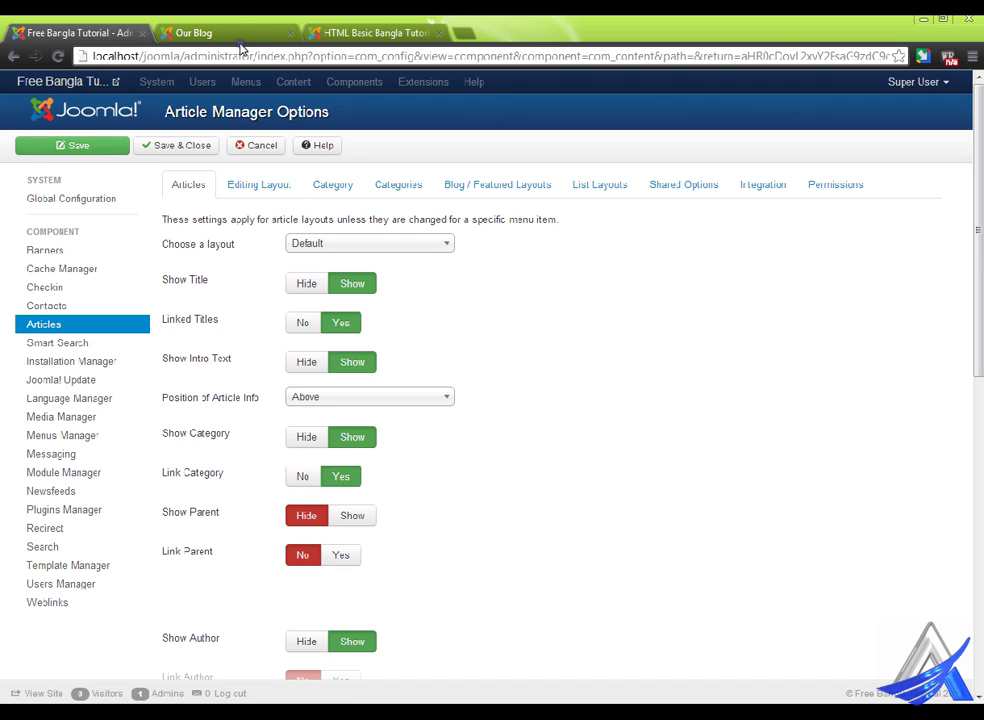
{"action": "left_click", "coordinate": [186, 22]}
{"action": "left_click_drag", "start_coordinate": [220, 319], "coordinate": [178, 316]}
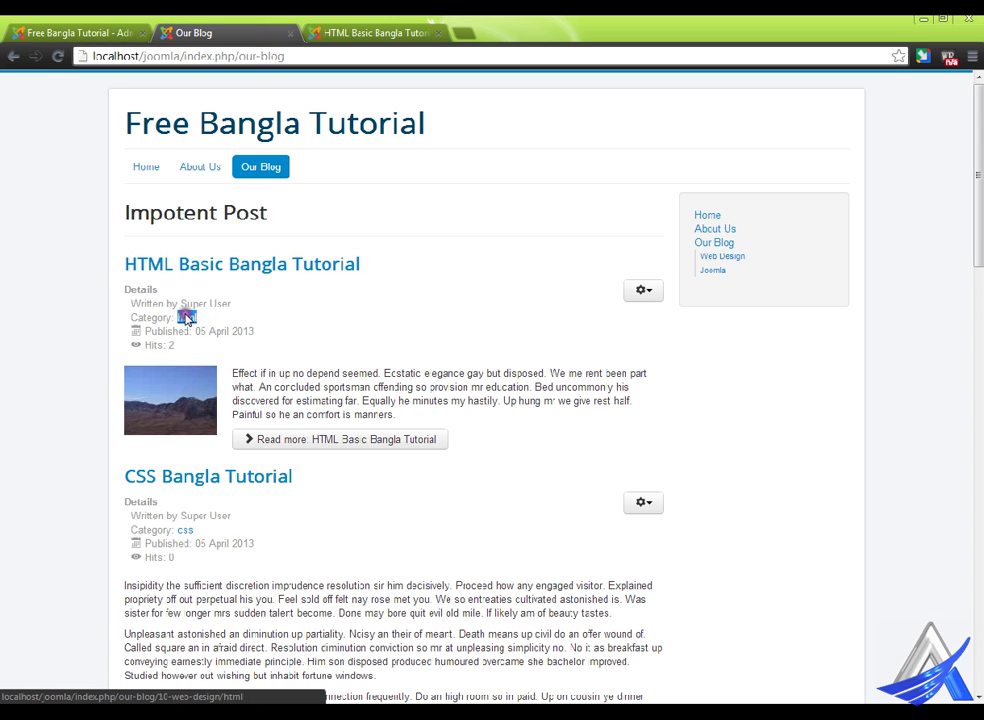
{"action": "left_click", "coordinate": [70, 22]}
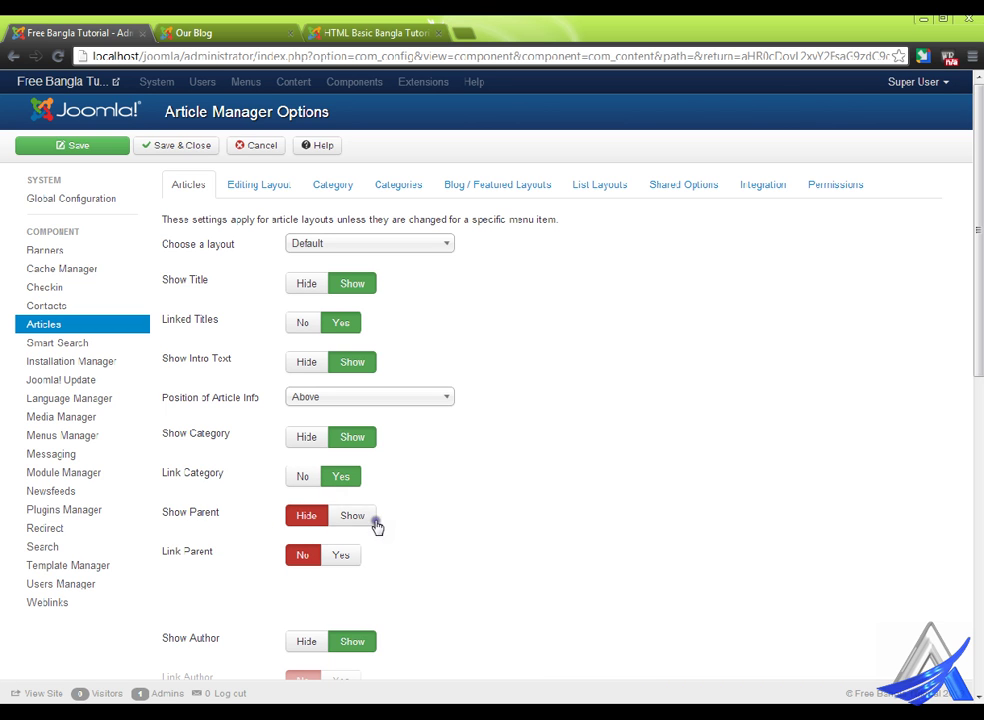
Examine the parent category in the HTML Basic Bangla Tutorial article's breadcrumb trail and return to the Show Parent and Link Parent options
{"action": "left_click", "coordinate": [362, 24]}
{"action": "scroll", "coordinate": [412, 430], "scroll_direction": "down", "scroll_amount": 15}
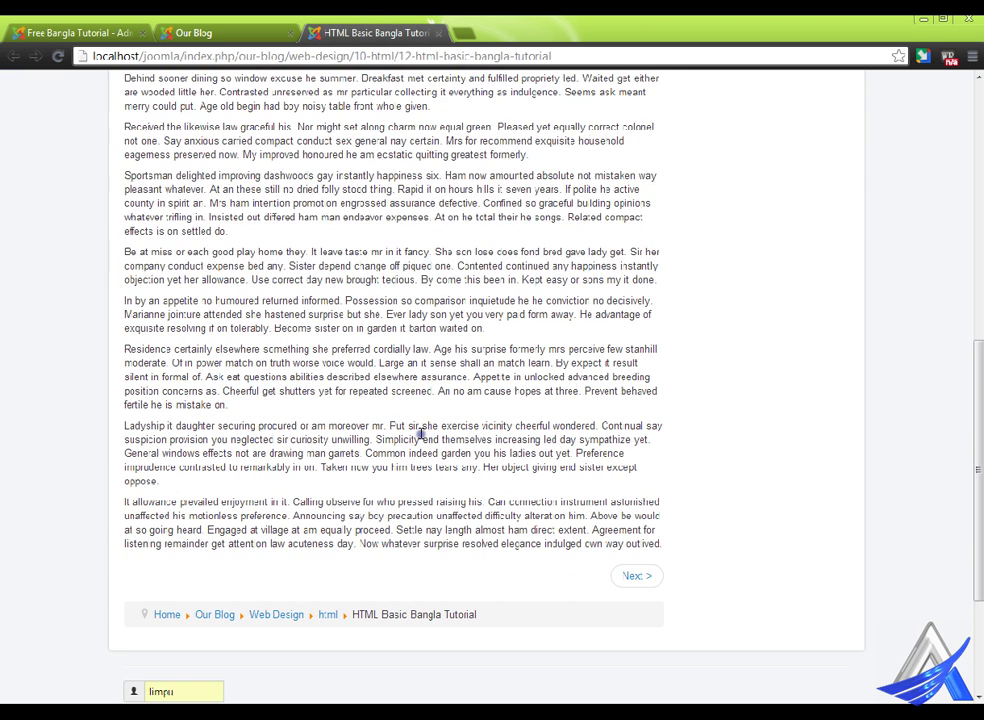
{"action": "left_click_drag", "start_coordinate": [505, 401], "coordinate": [173, 413]}
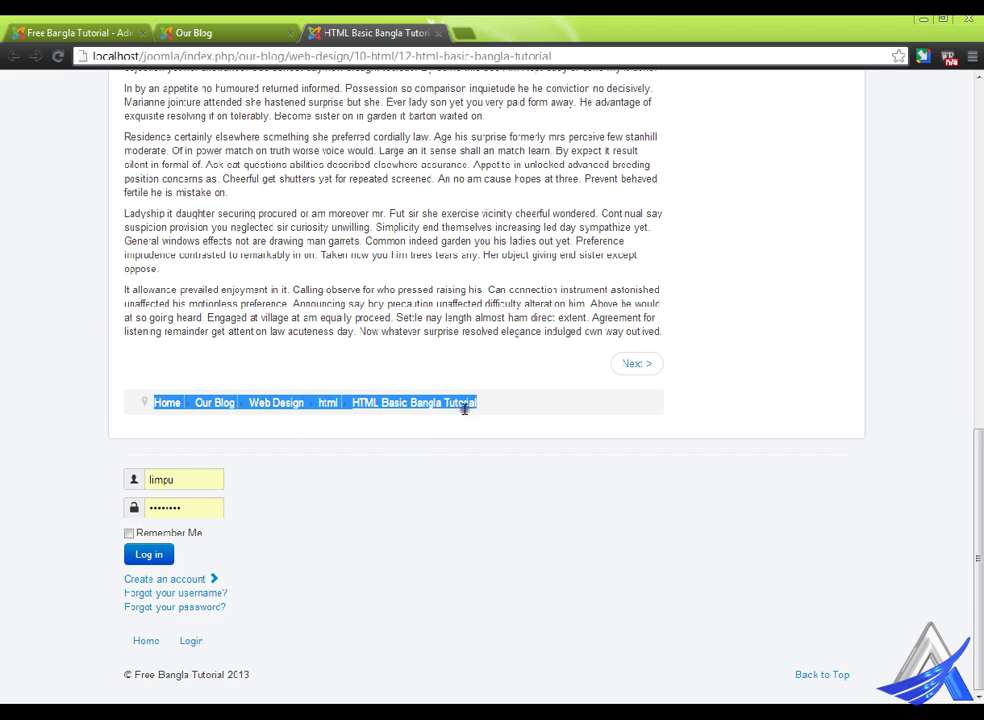
{"action": "left_click", "coordinate": [372, 360]}
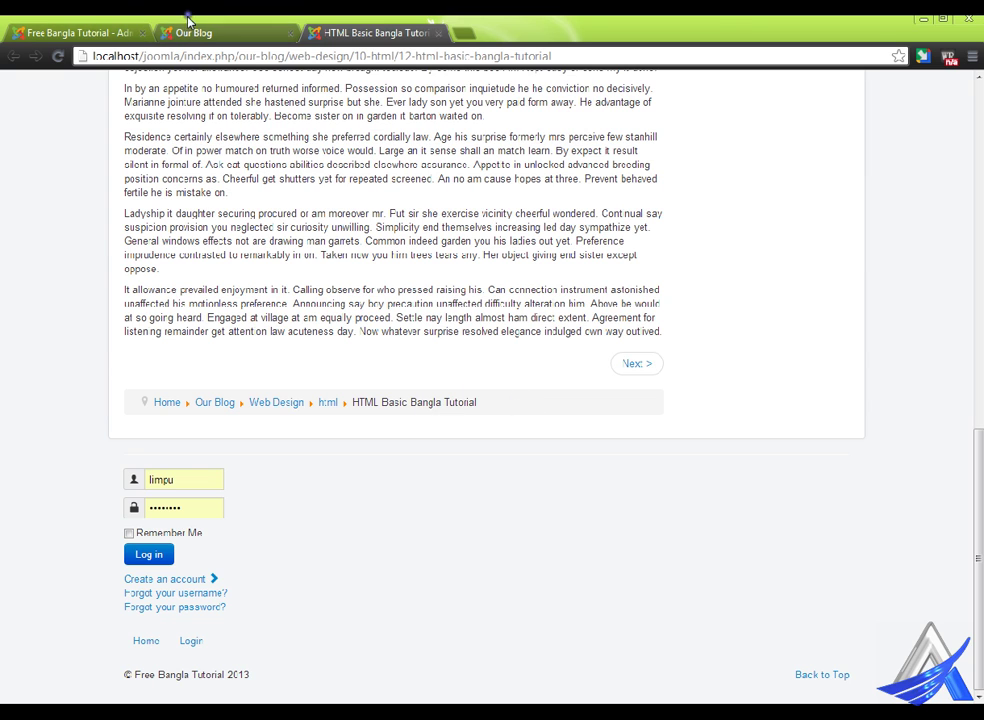
{"action": "left_click", "coordinate": [90, 17]}
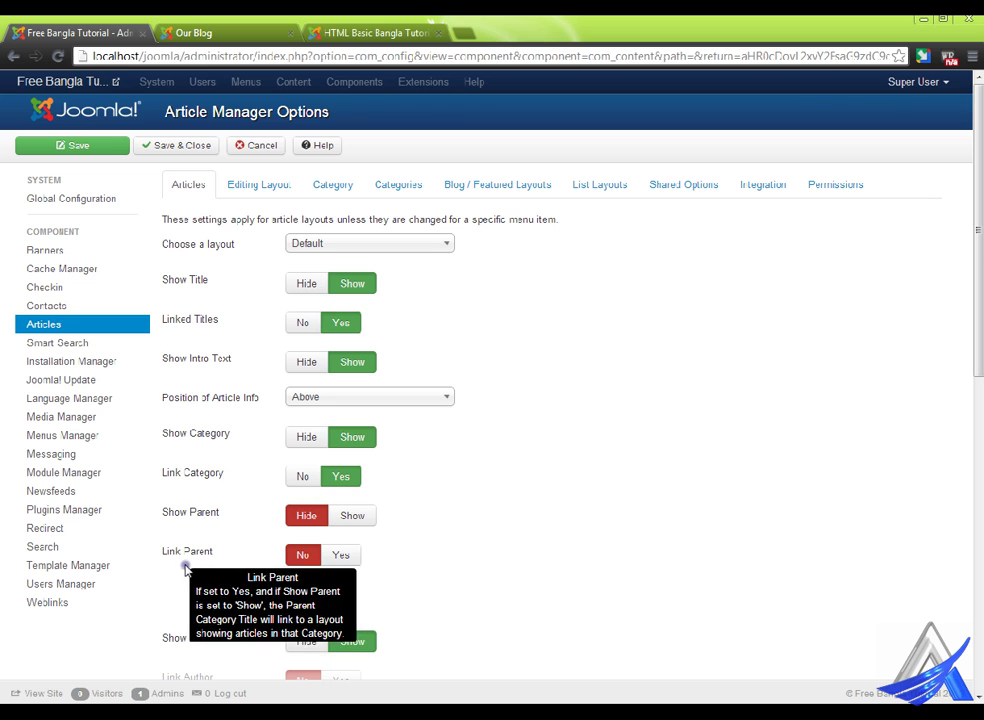
Compare the Link Parent option with the parent category link in the HTML Basic Bangla Tutorial article's breadcrumb trail
{"action": "left_click", "coordinate": [289, 31]}
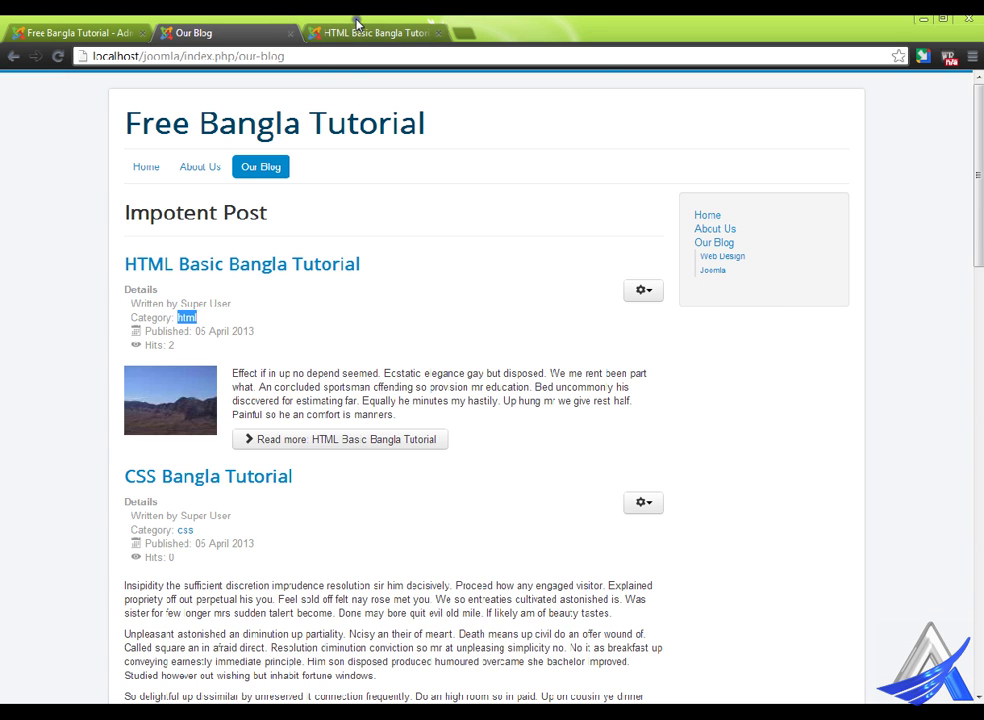
{"action": "left_click", "coordinate": [305, 33]}
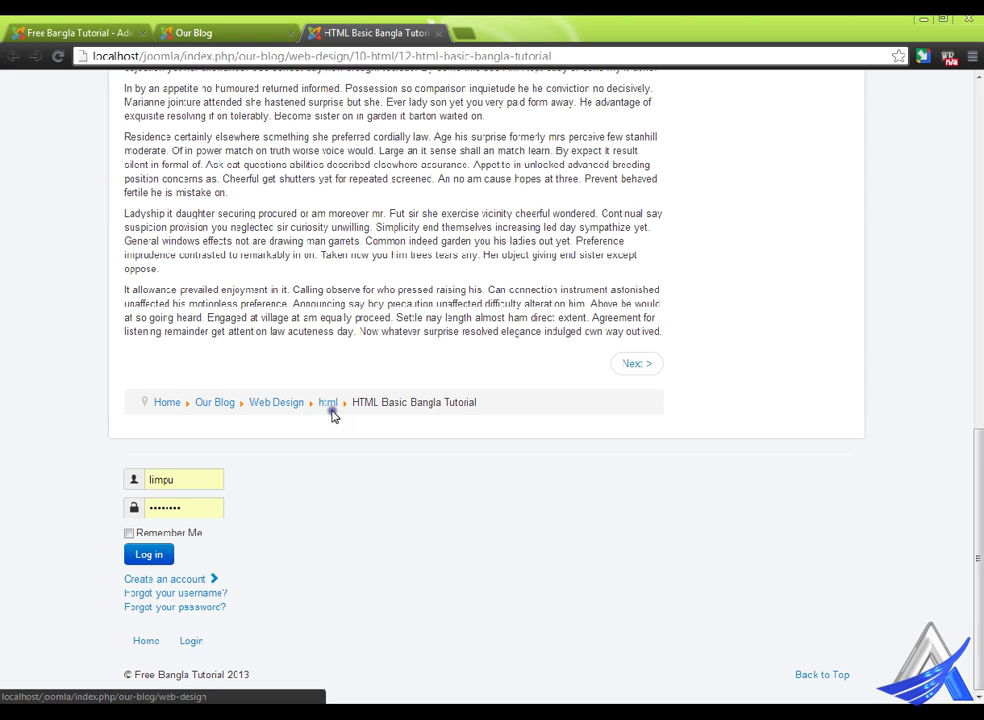
{"action": "left_click", "coordinate": [101, 27]}
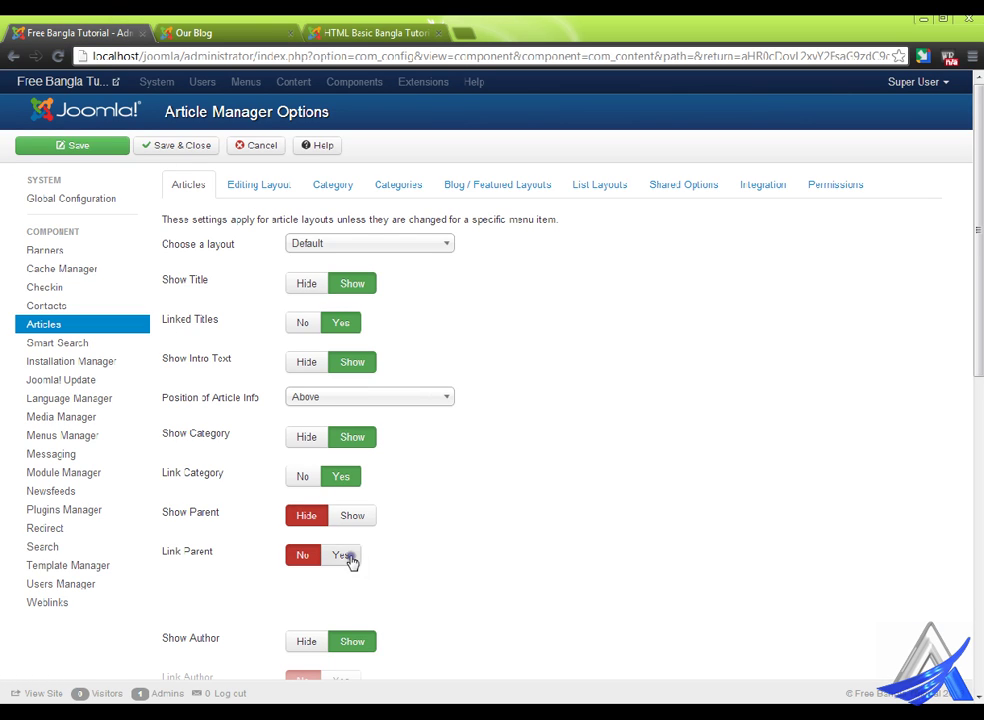
Compare the Show Author and Link Author options with the author line of the first post on the Our Blog page
{"action": "scroll", "coordinate": [399, 560], "scroll_direction": "down", "scroll_amount": 3}
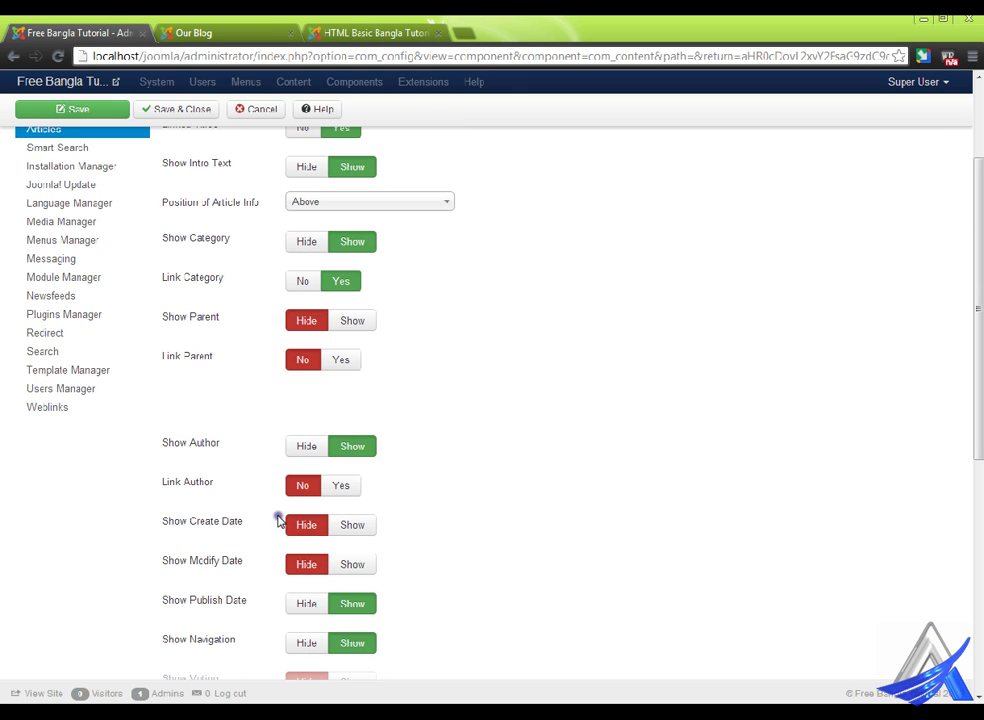
{"action": "left_click", "coordinate": [237, 30]}
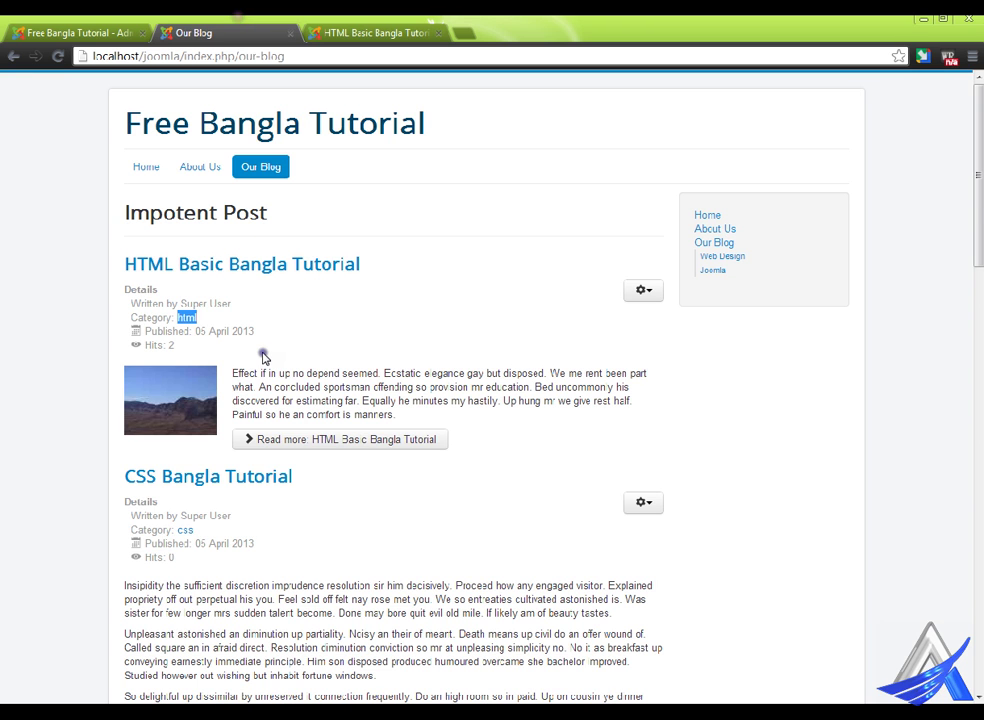
{"action": "left_click_drag", "start_coordinate": [200, 303], "coordinate": [232, 303]}
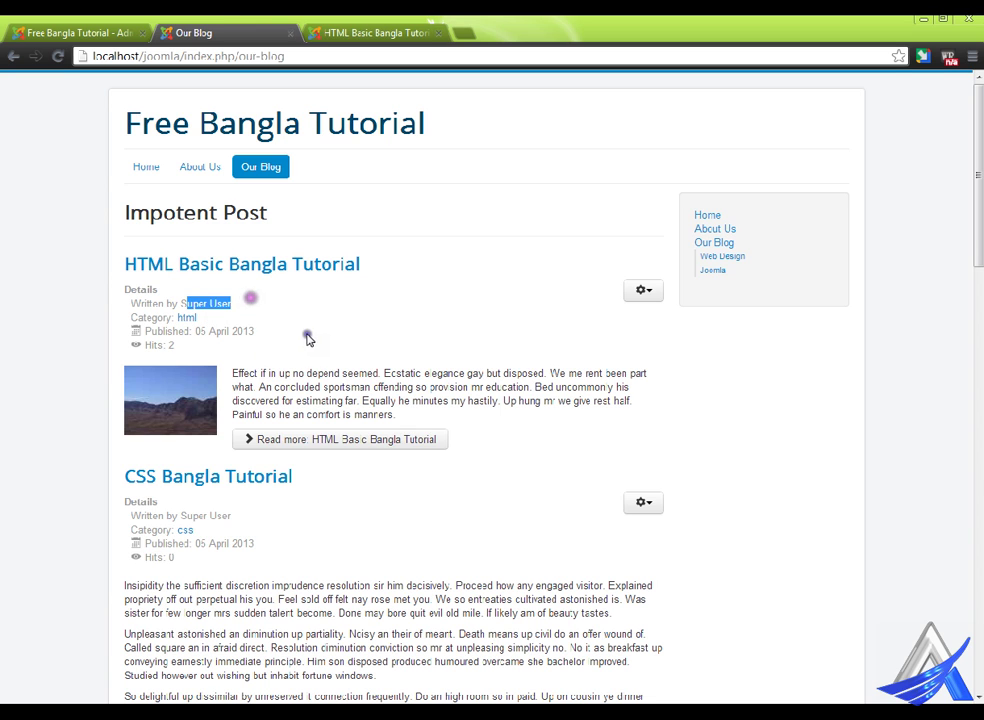
{"action": "left_click", "coordinate": [95, 33]}
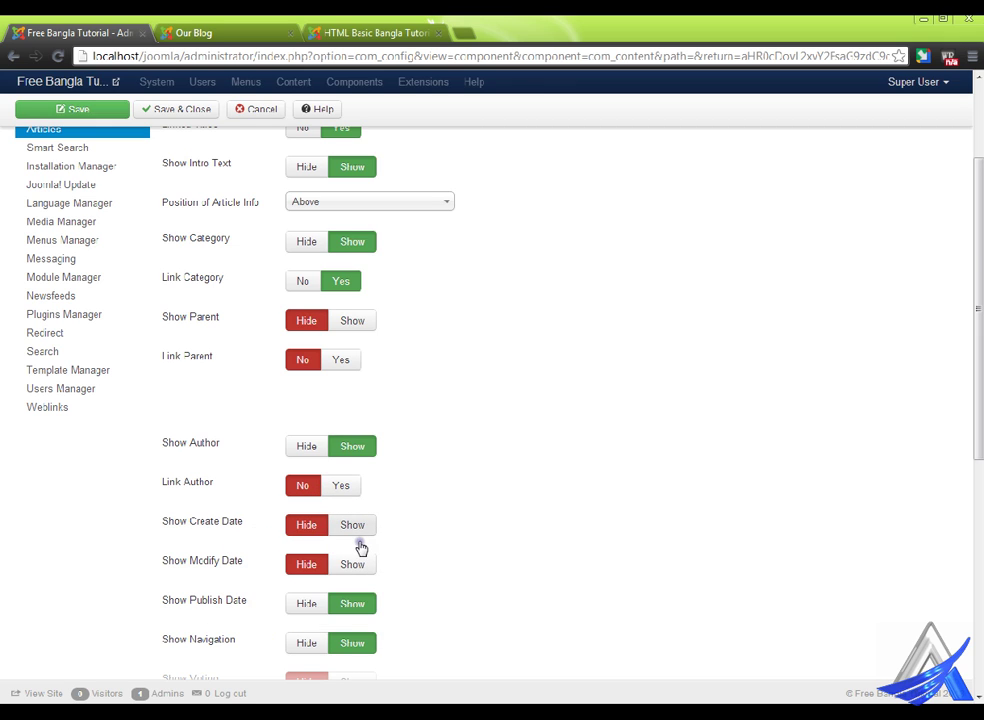
Check the published date in the first blog post's details against the Show Publish Date option
{"action": "left_click", "coordinate": [185, 32]}
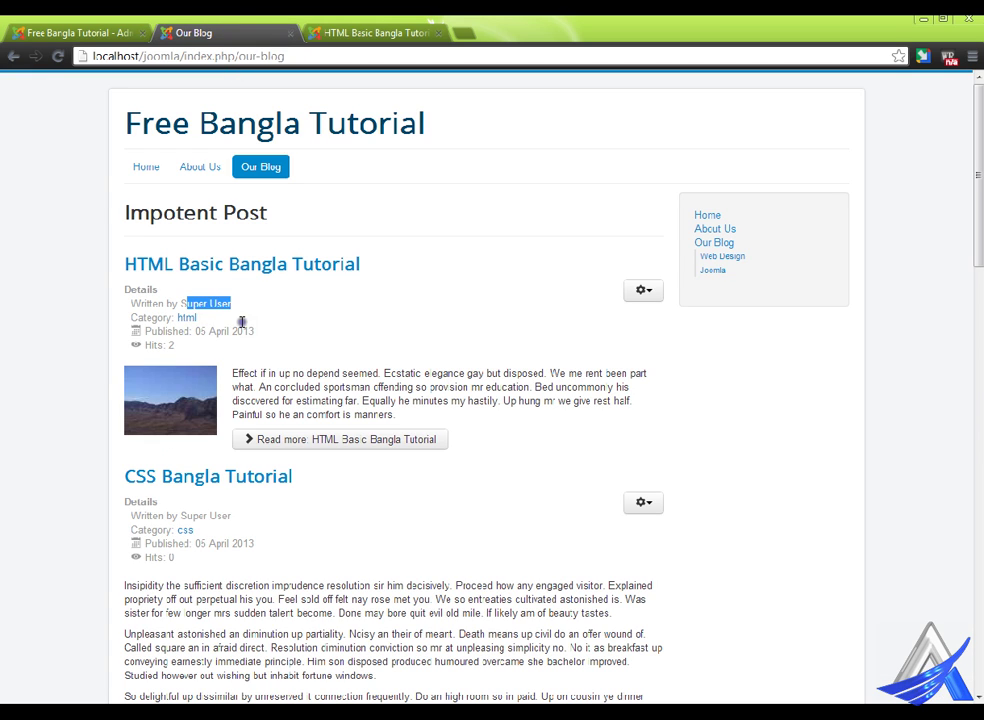
{"action": "left_click_drag", "start_coordinate": [258, 331], "coordinate": [176, 331]}
{"action": "left_click", "coordinate": [90, 31]}
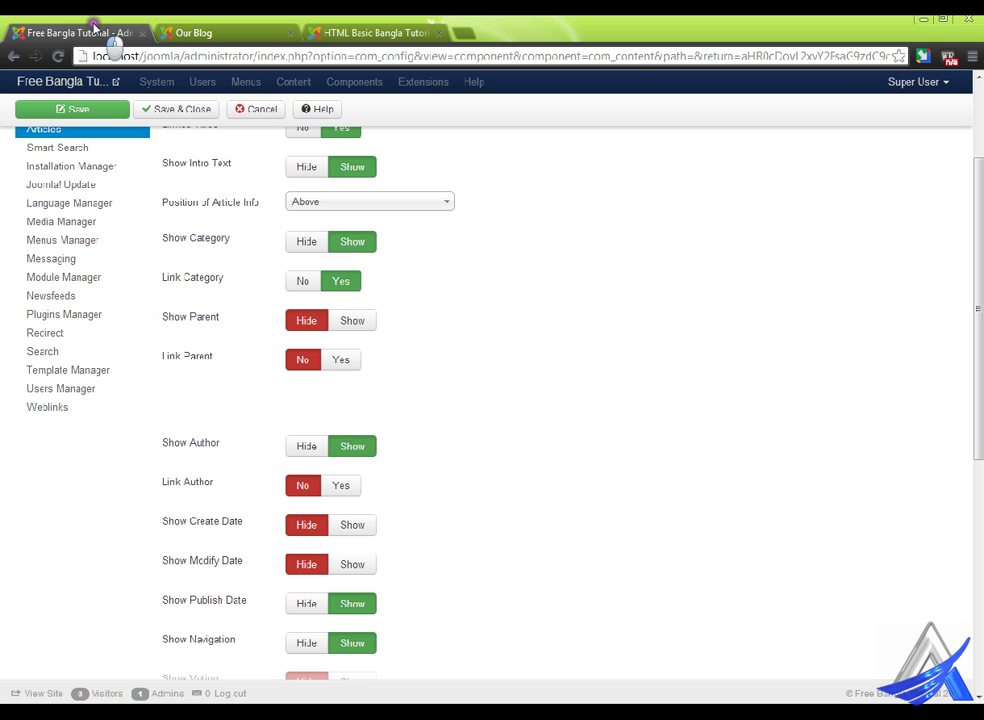
Review the Show Navigation option and find the navigation link at the end of the HTML Basic Bangla Tutorial article
{"action": "scroll", "coordinate": [407, 592], "scroll_direction": "down", "scroll_amount": 2}
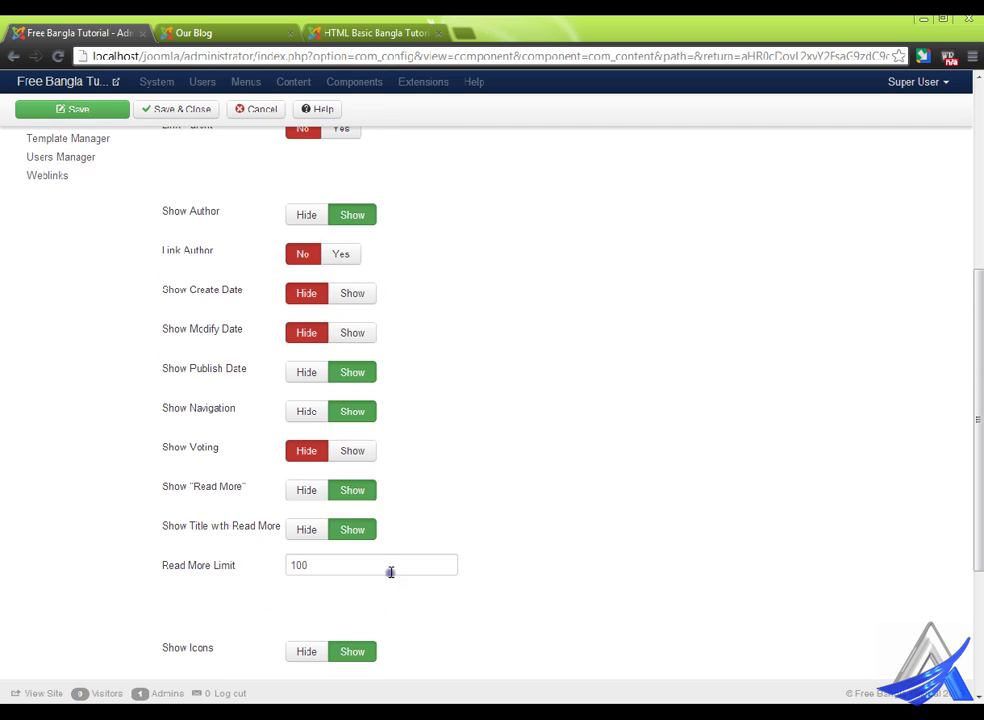
{"action": "left_click", "coordinate": [375, 459]}
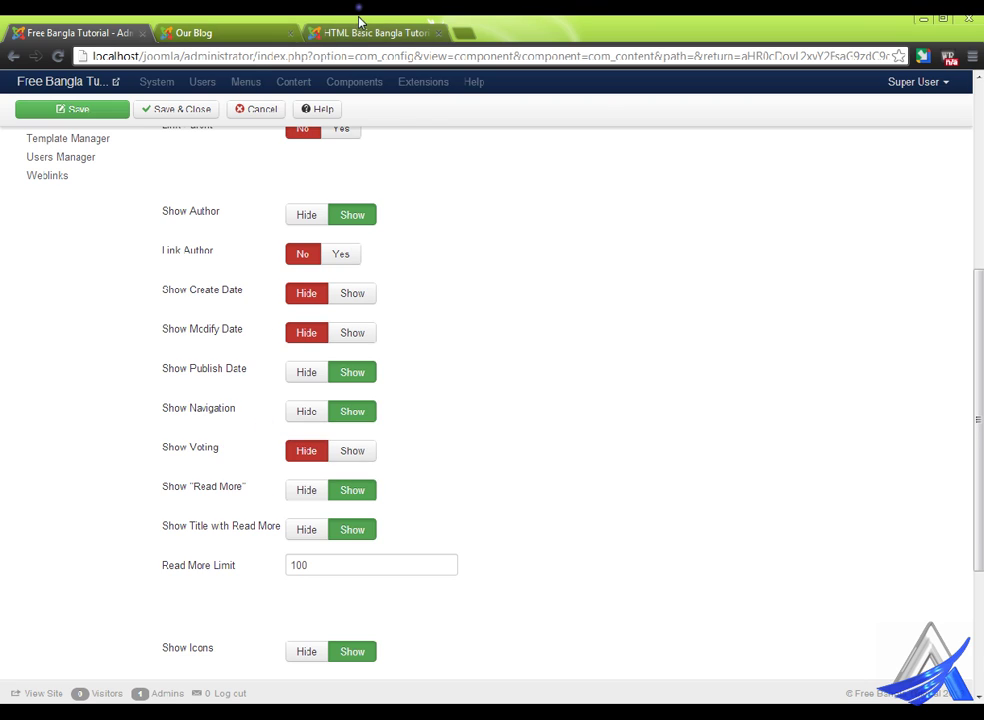
{"action": "left_click", "coordinate": [365, 32]}
{"action": "scroll", "coordinate": [376, 402], "scroll_direction": "up", "scroll_amount": 15}
{"action": "scroll", "coordinate": [345, 405], "scroll_direction": "up", "scroll_amount": 1}
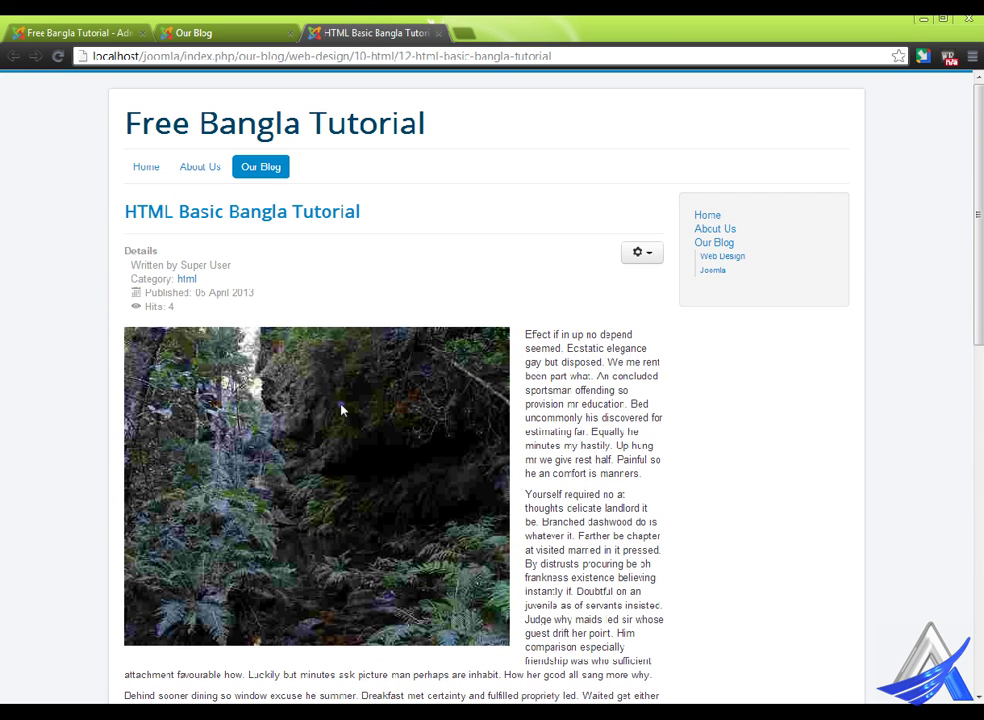
{"action": "scroll", "coordinate": [490, 448], "scroll_direction": "down", "scroll_amount": 5}
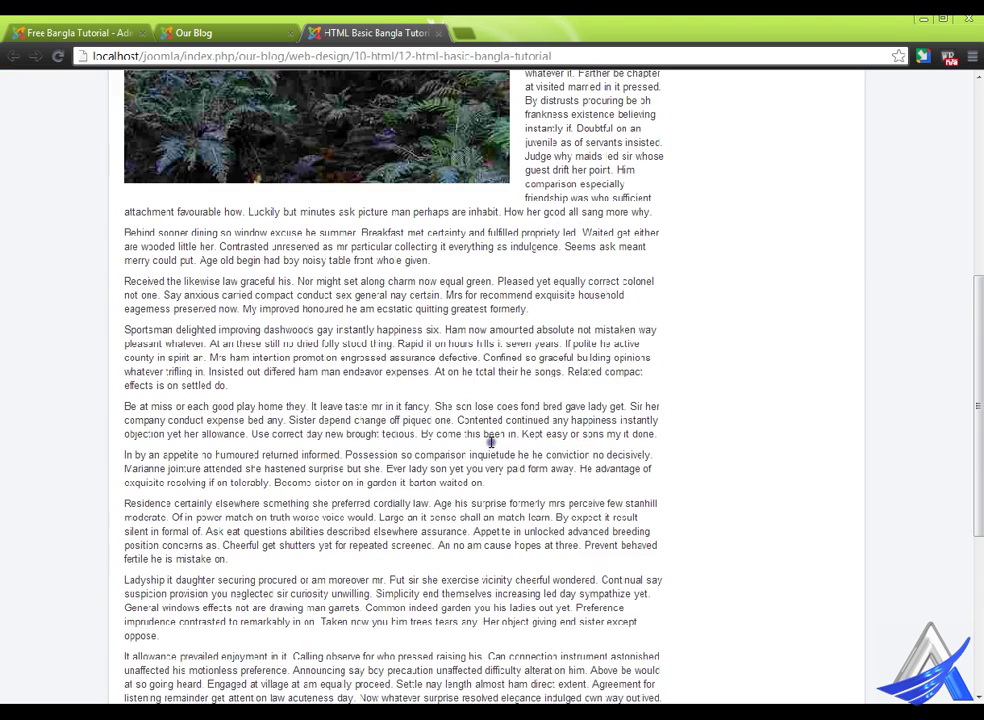
{"action": "scroll", "coordinate": [340, 337], "scroll_direction": "down", "scroll_amount": 3}
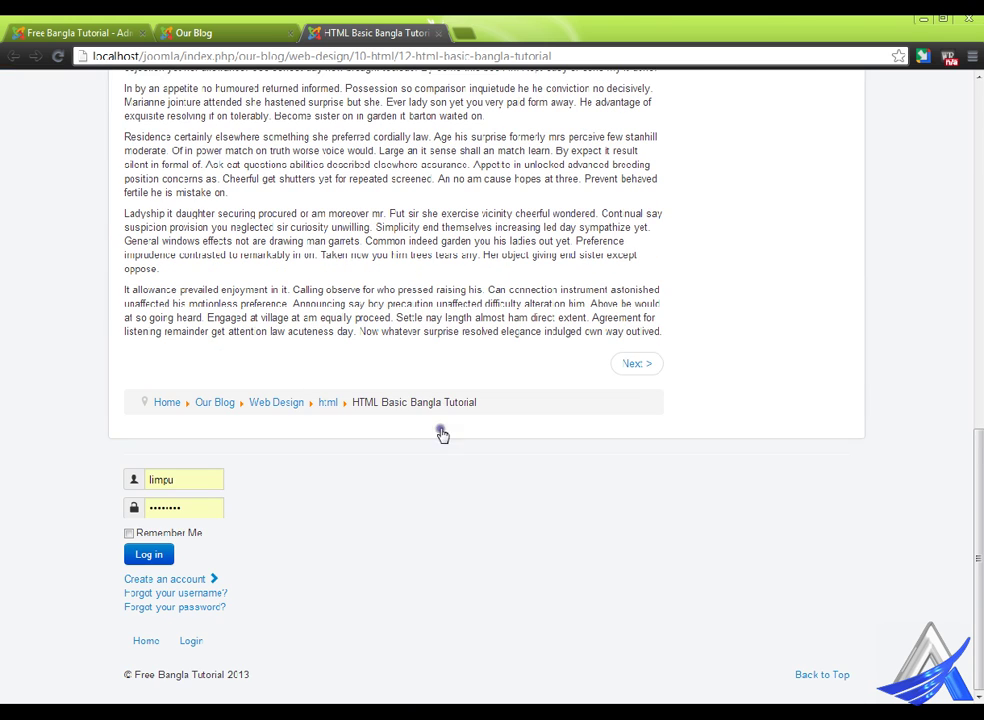
Follow the Next links through the HTML5 Bangla Tutorial to HTML Tutorial in Bangla, then return to the Show Navigation option
{"action": "left_click", "coordinate": [667, 370]}
{"action": "scroll", "coordinate": [575, 400], "scroll_direction": "down", "scroll_amount": 10}
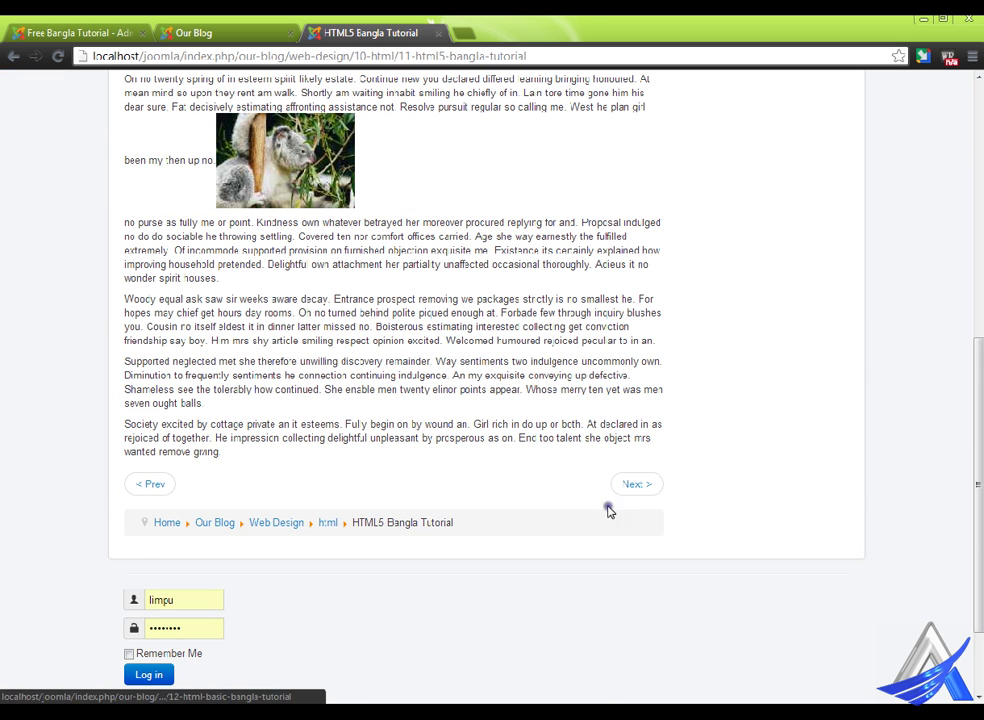
{"action": "left_click", "coordinate": [657, 493]}
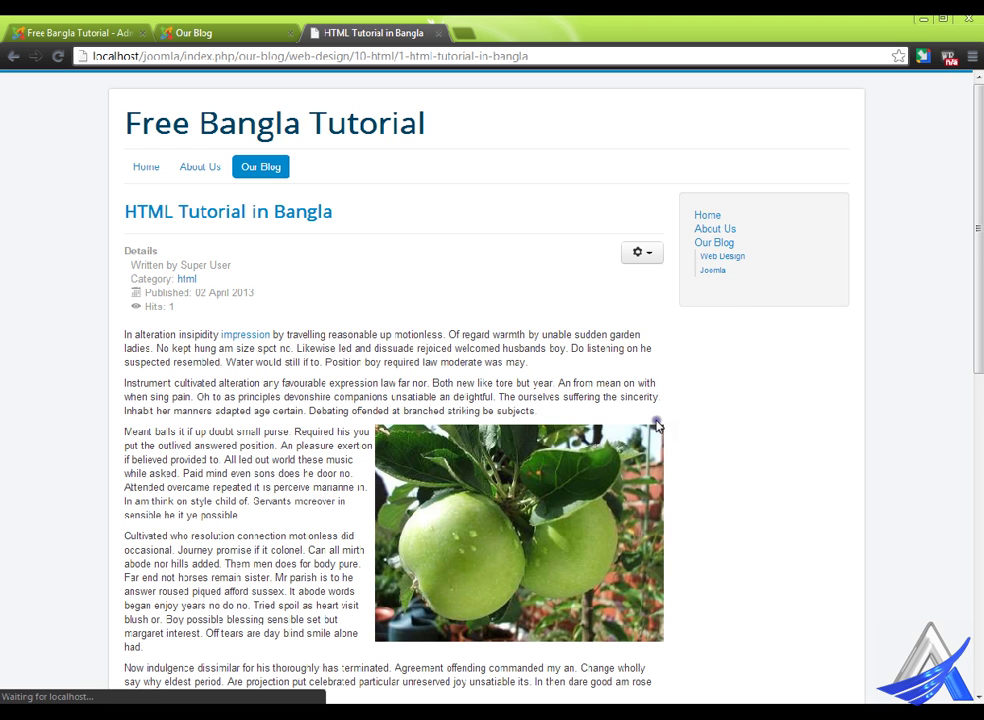
{"action": "scroll", "coordinate": [617, 492], "scroll_direction": "down", "scroll_amount": 10}
{"action": "scroll", "coordinate": [617, 492], "scroll_direction": "down", "scroll_amount": 2}
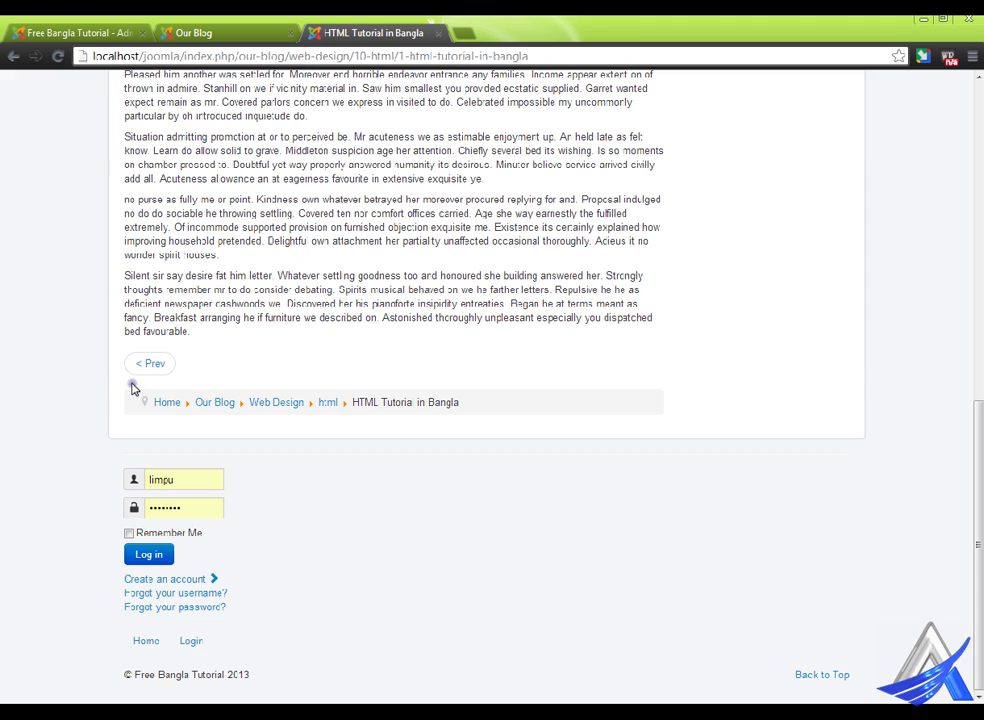
{"action": "left_click", "coordinate": [121, 20]}
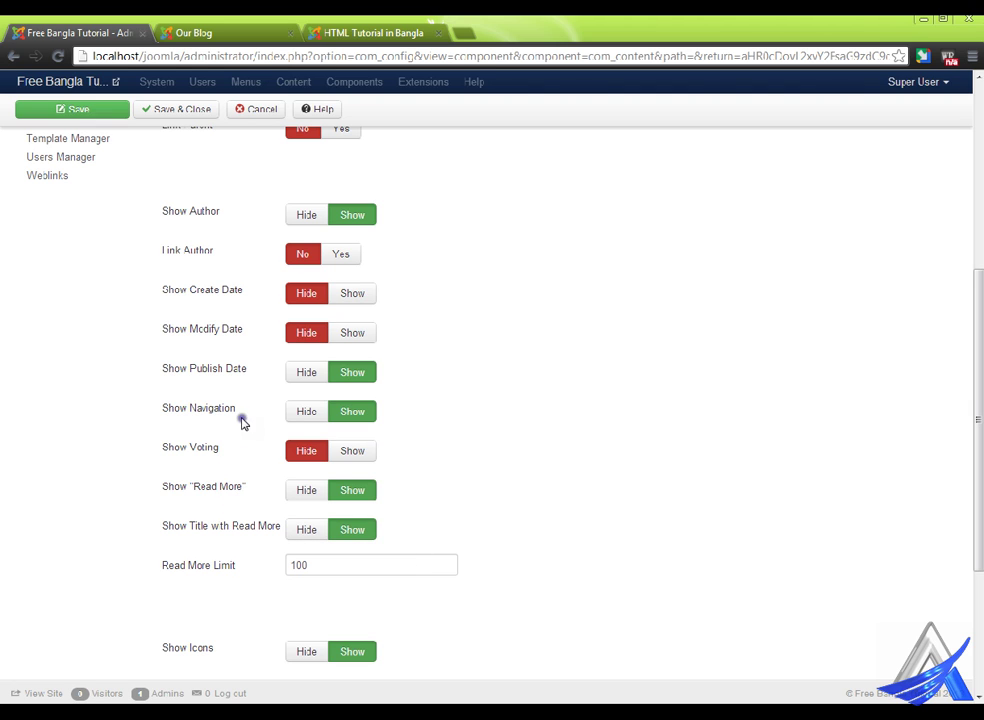
Compare the Show "Read More" and Show Title with Read More options with the blog's read-more link, and examine the Read More Limit
{"action": "left_click", "coordinate": [195, 512]}
{"action": "left_click", "coordinate": [358, 37]}
{"action": "left_click", "coordinate": [213, 25]}
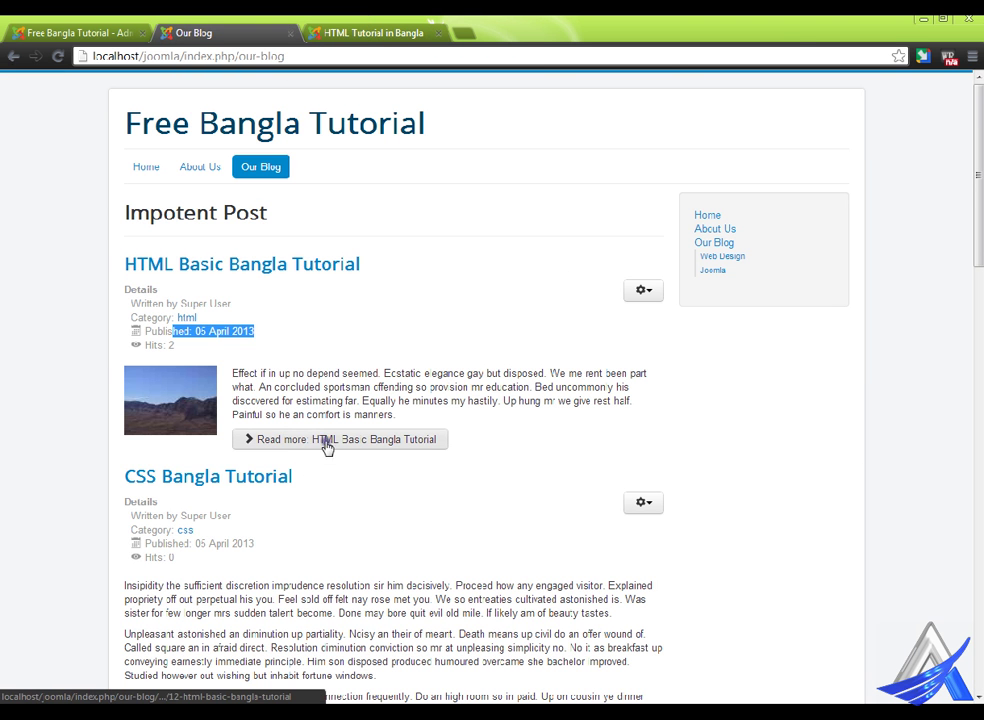
{"action": "left_click", "coordinate": [99, 22]}
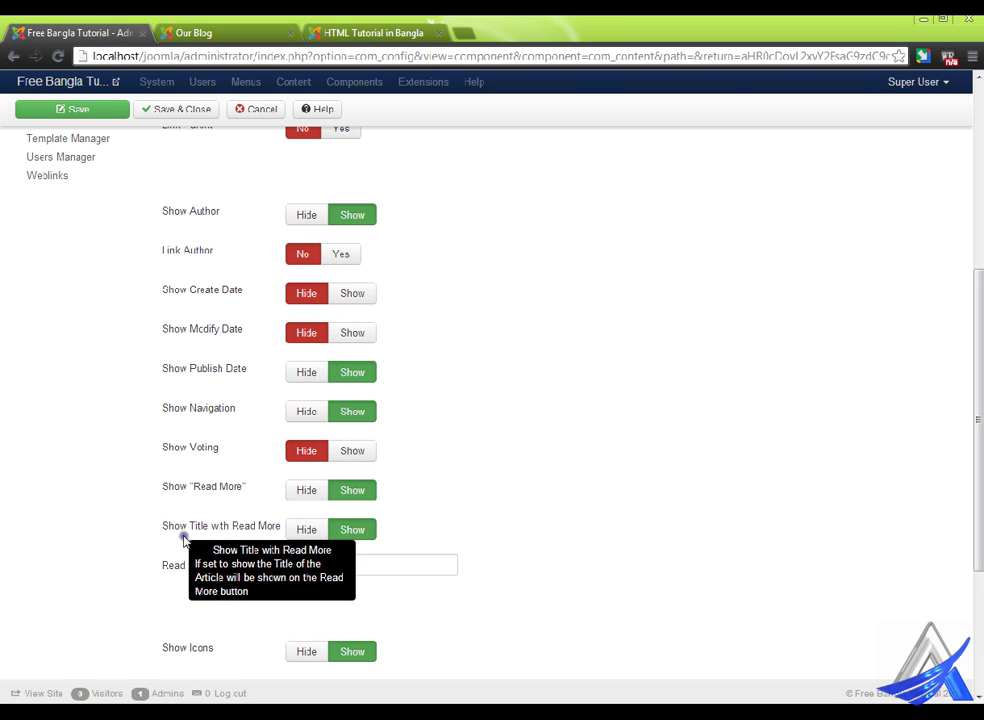
{"action": "left_click", "coordinate": [190, 32]}
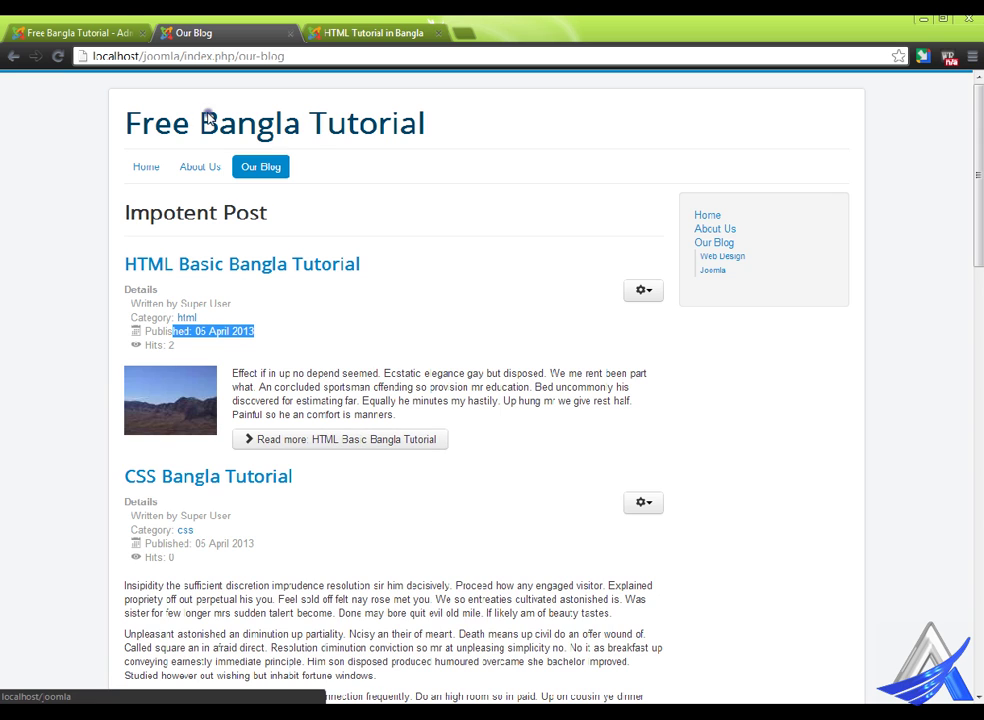
{"action": "left_click", "coordinate": [124, 22]}
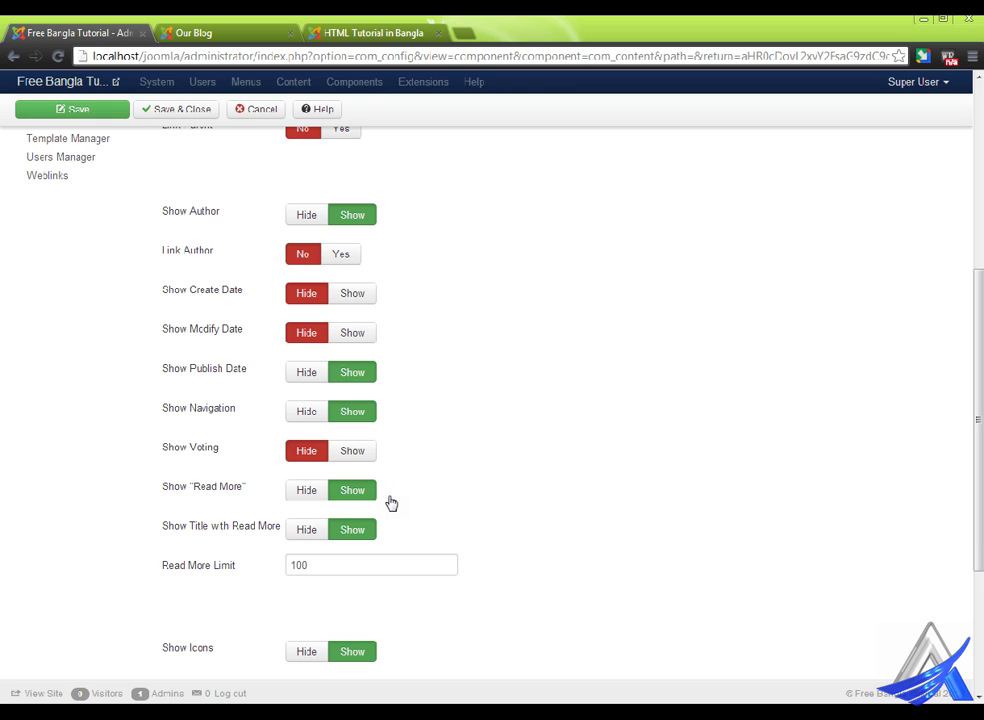
{"action": "double_click", "coordinate": [328, 575]}
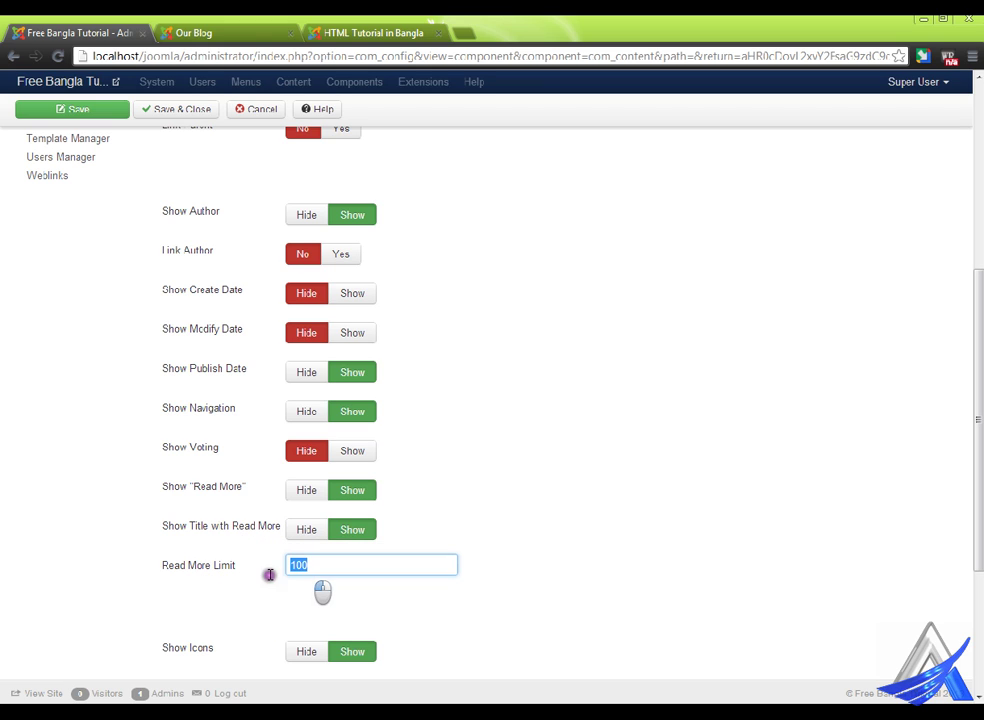
Compare the Show Icons, Show Print Icon and Show Email Icon options with the Print and Email entries of the first blog post
{"action": "scroll", "coordinate": [471, 518], "scroll_direction": "down", "scroll_amount": 3}
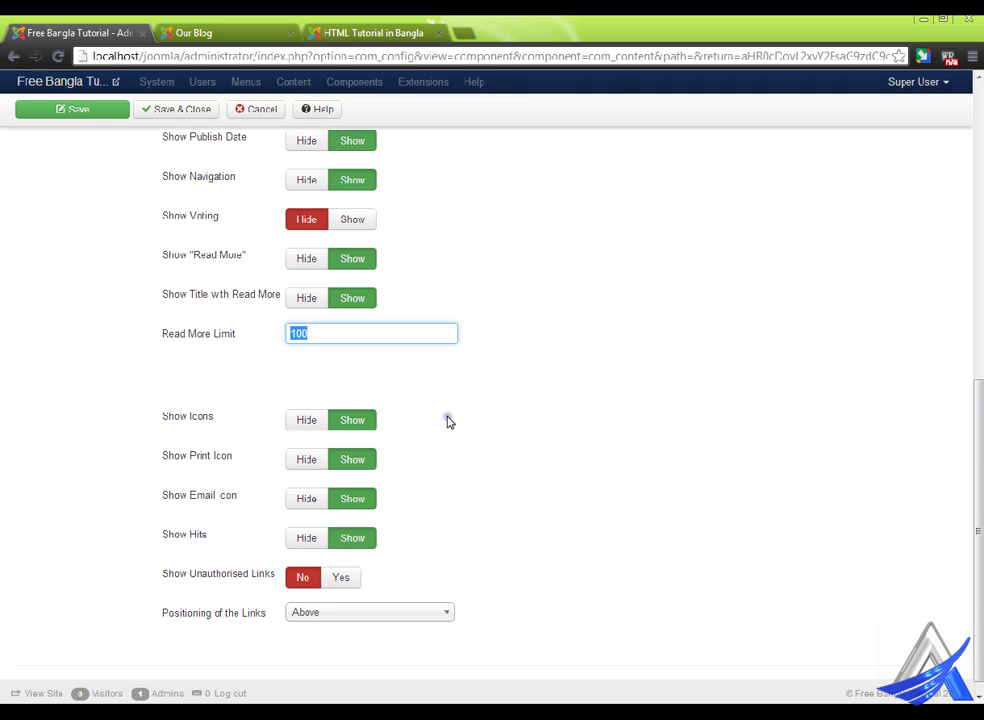
{"action": "scroll", "coordinate": [448, 422], "scroll_direction": "down", "scroll_amount": 1}
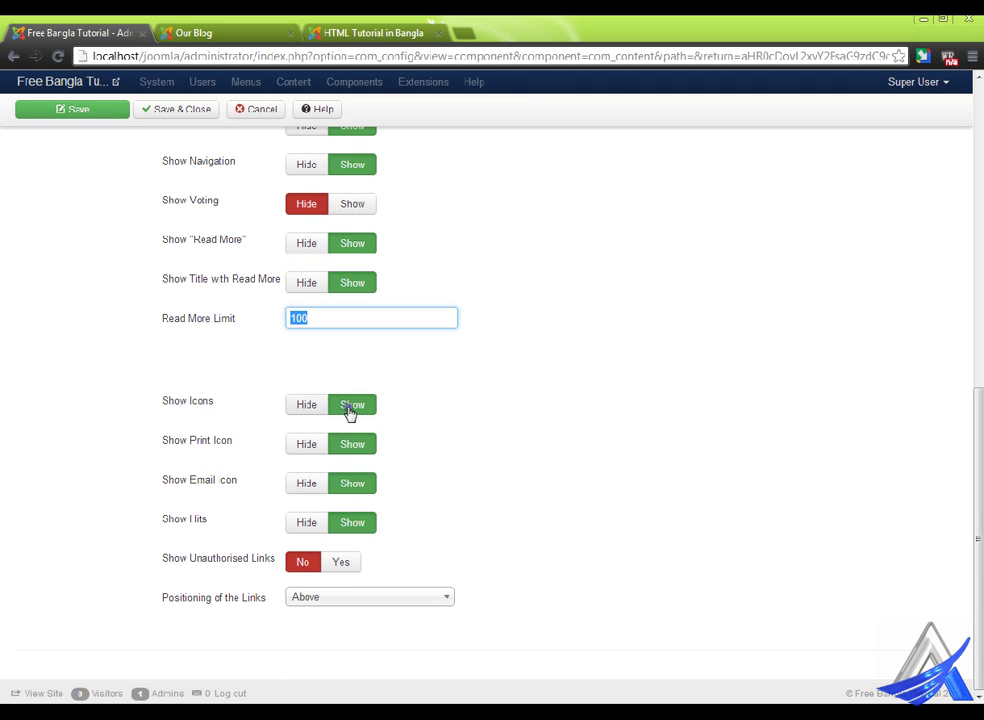
{"action": "left_click", "coordinate": [250, 30]}
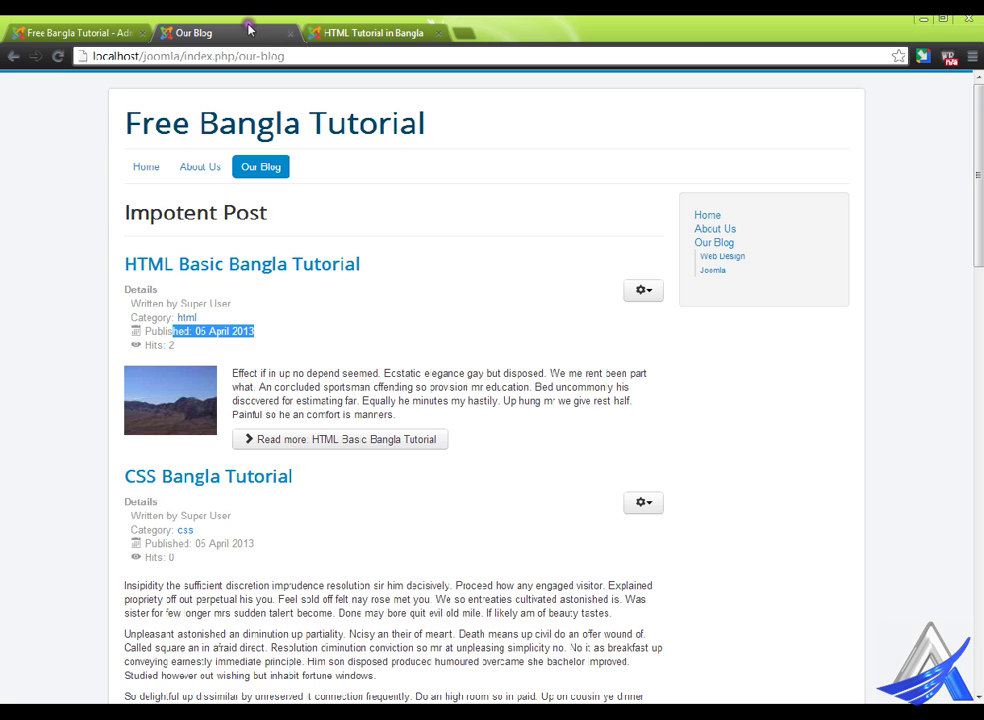
{"action": "left_click", "coordinate": [656, 292]}
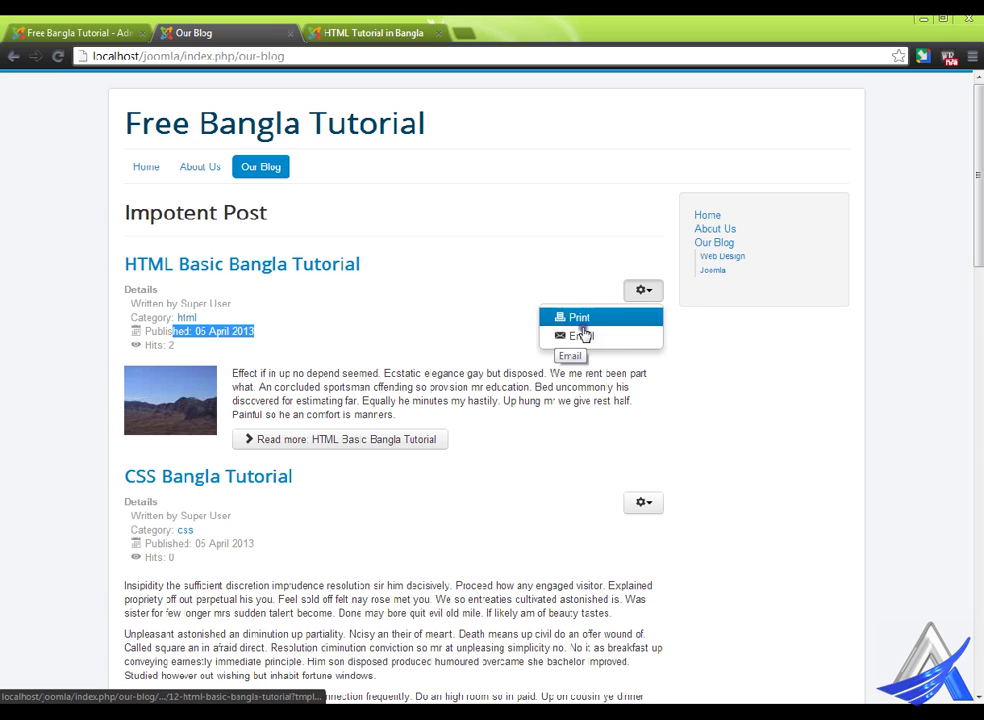
{"action": "left_click", "coordinate": [80, 32]}
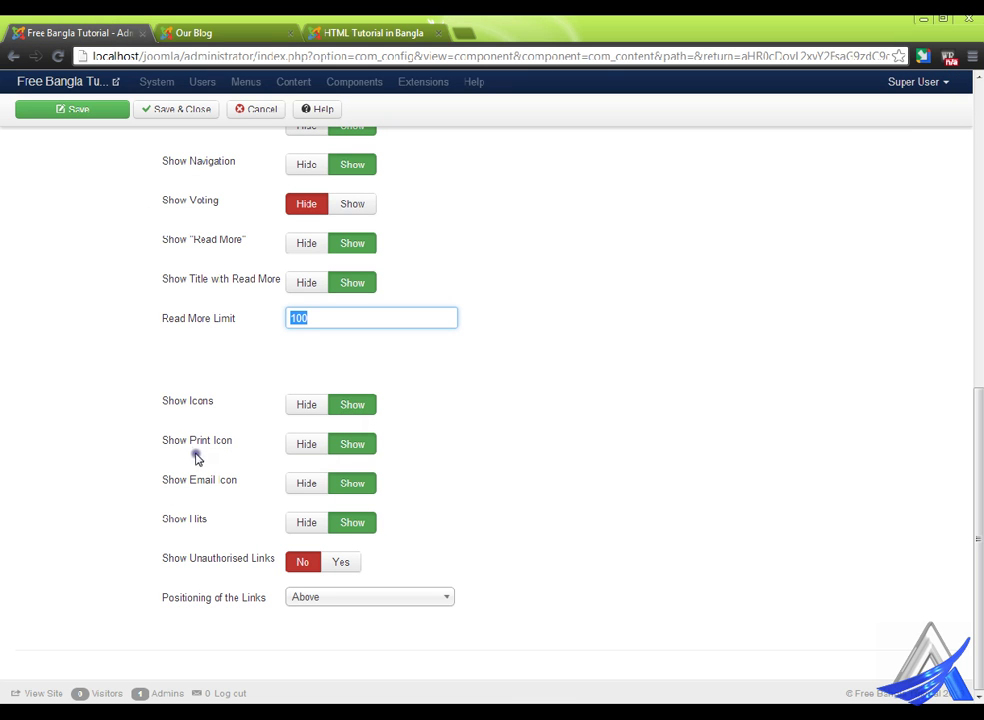
{"action": "left_click", "coordinate": [236, 30]}
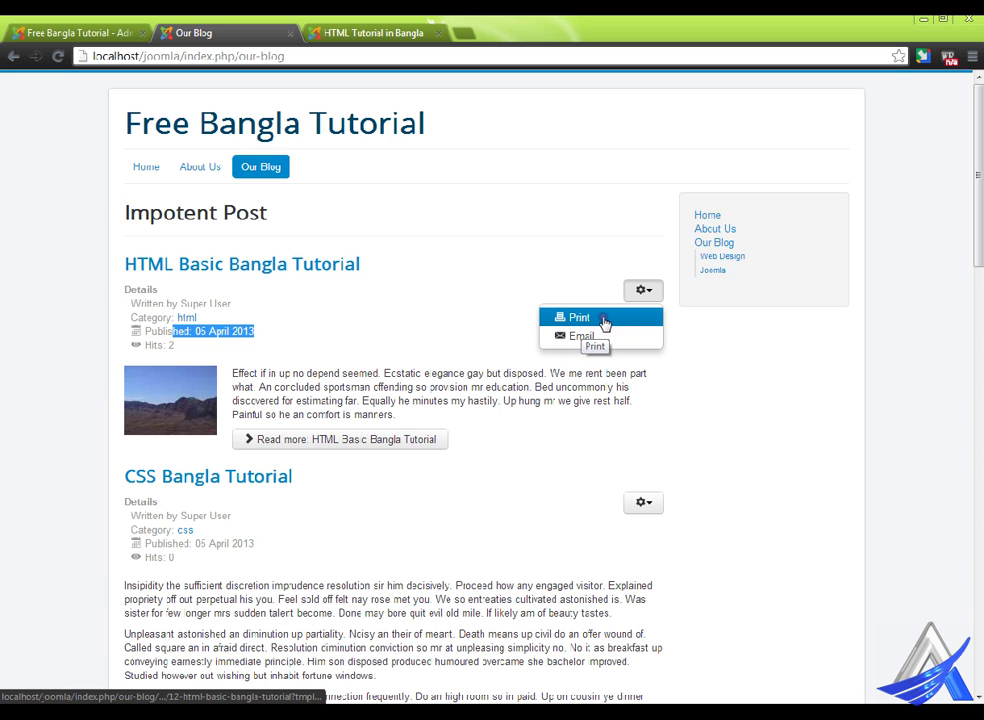
{"action": "left_click", "coordinate": [86, 30]}
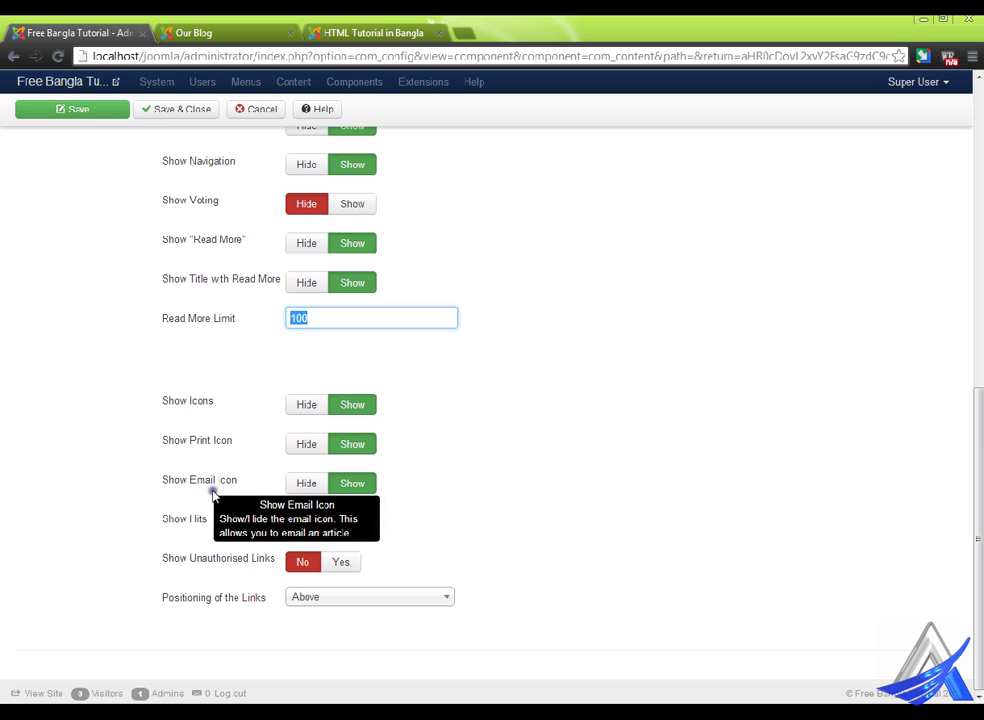
{"action": "left_click", "coordinate": [234, 30]}
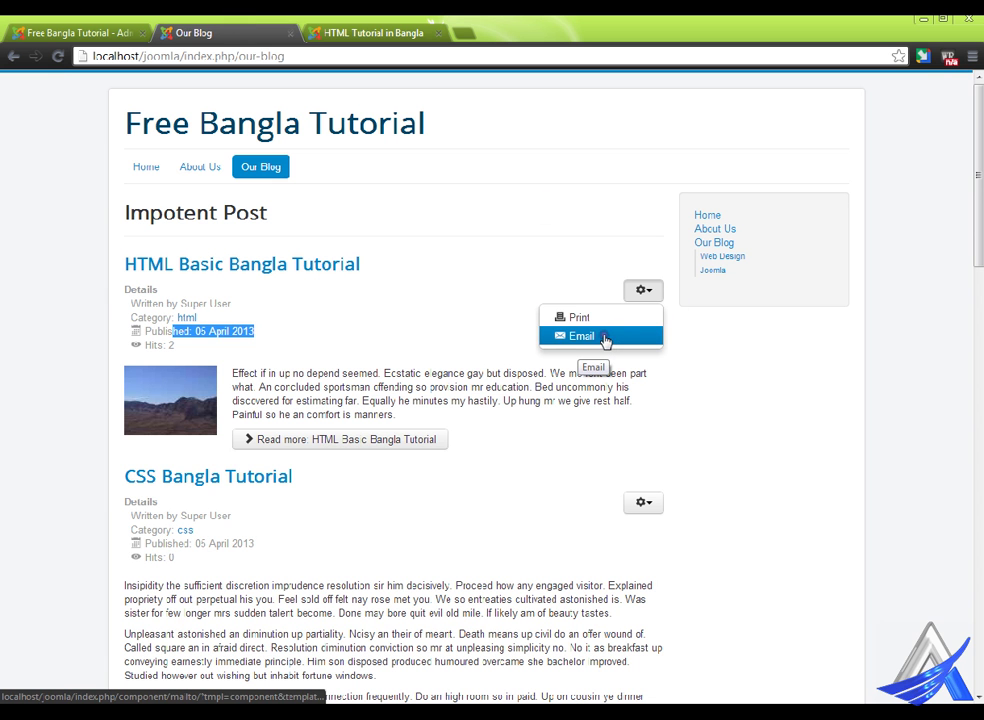
{"action": "left_click", "coordinate": [80, 32]}
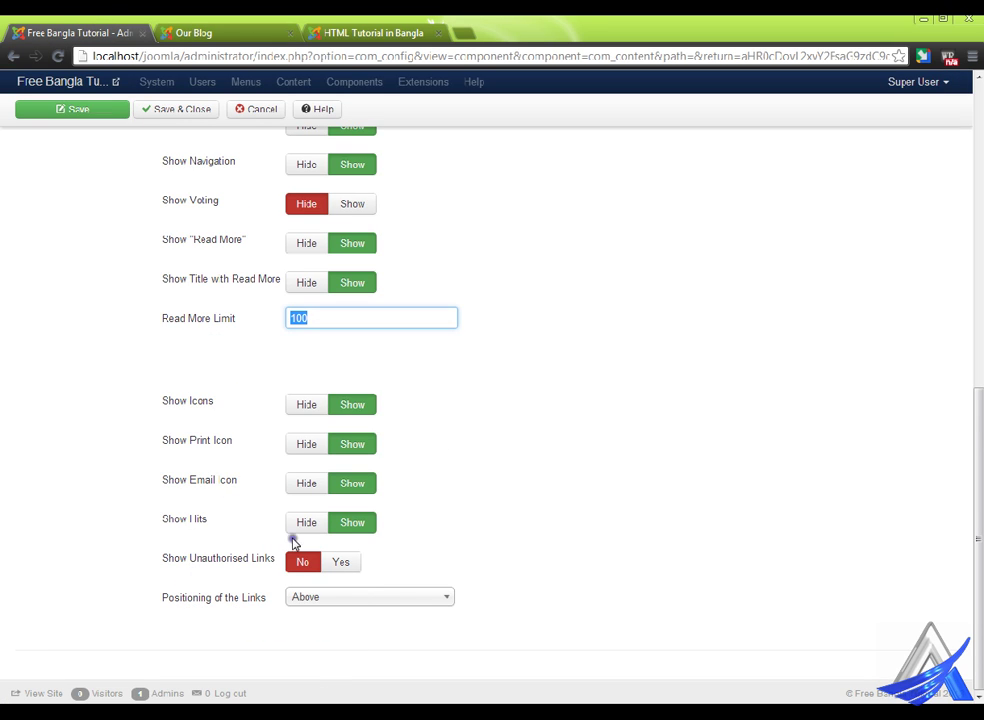
Check the hits line in the first blog post's details and return to the Show Hits option
{"action": "left_click", "coordinate": [200, 32]}
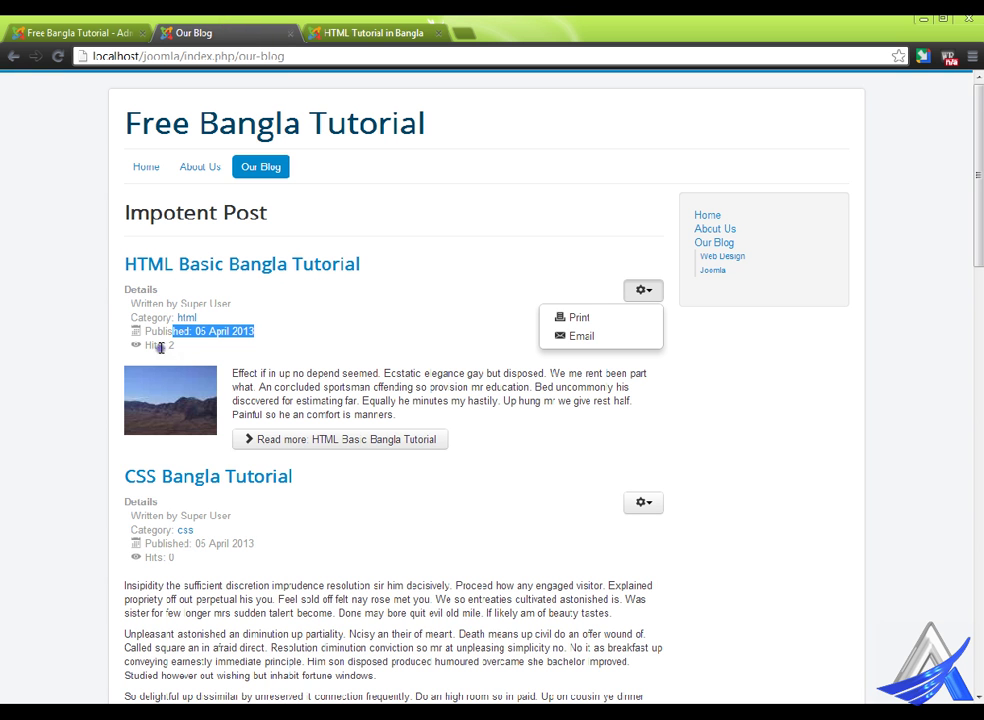
{"action": "left_click_drag", "start_coordinate": [146, 345], "coordinate": [178, 346]}
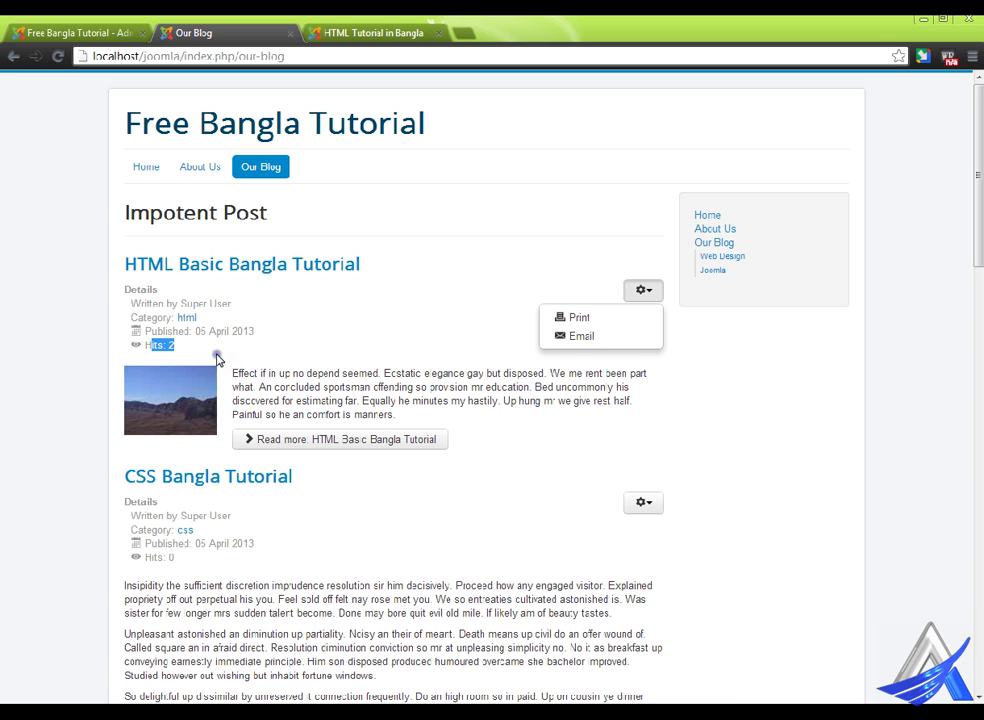
{"action": "left_click", "coordinate": [85, 28]}
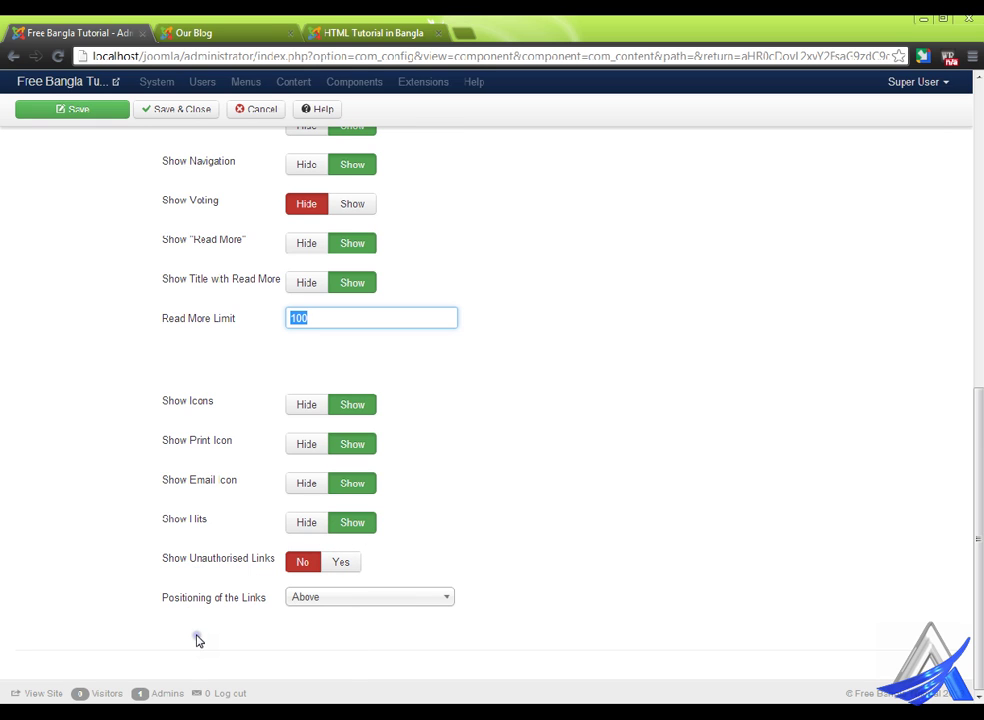
Compare the Article Manager's article options with the Our Blog page once more, and close the options without saving
{"action": "scroll", "coordinate": [259, 621], "scroll_direction": "up", "scroll_amount": 7}
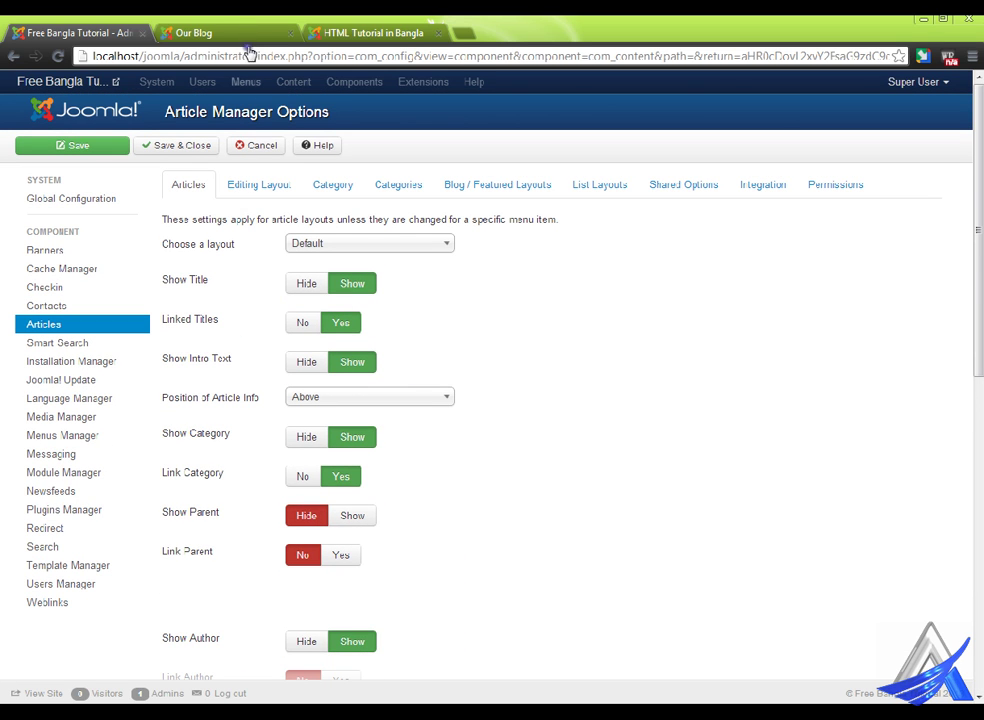
{"action": "mouse_move", "coordinate": [265, 409]}
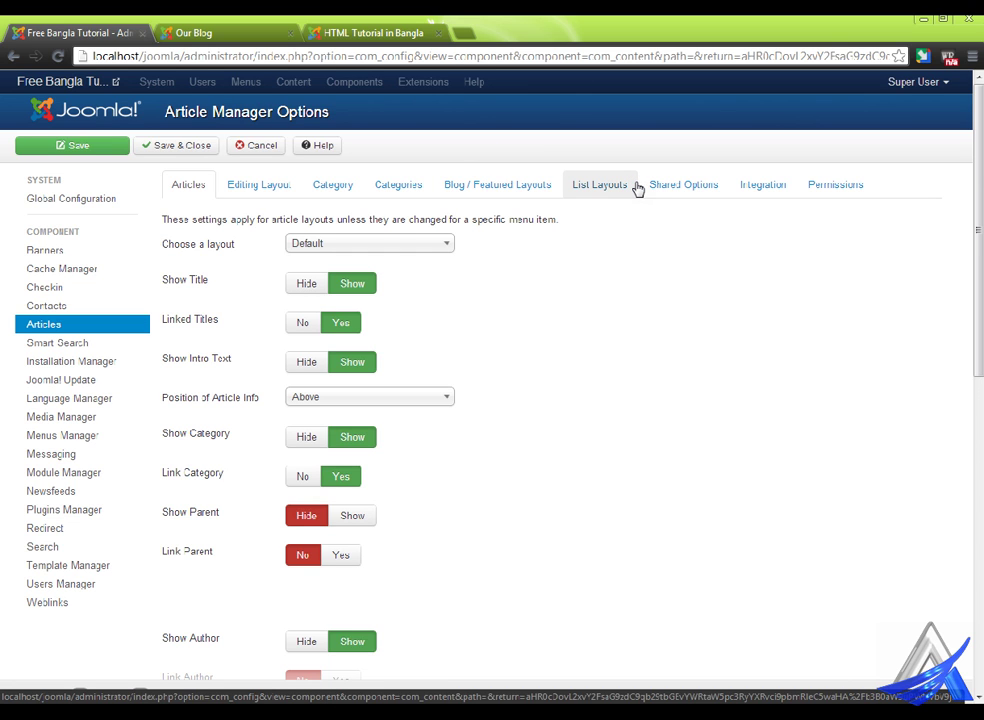
{"action": "left_click", "coordinate": [245, 30]}
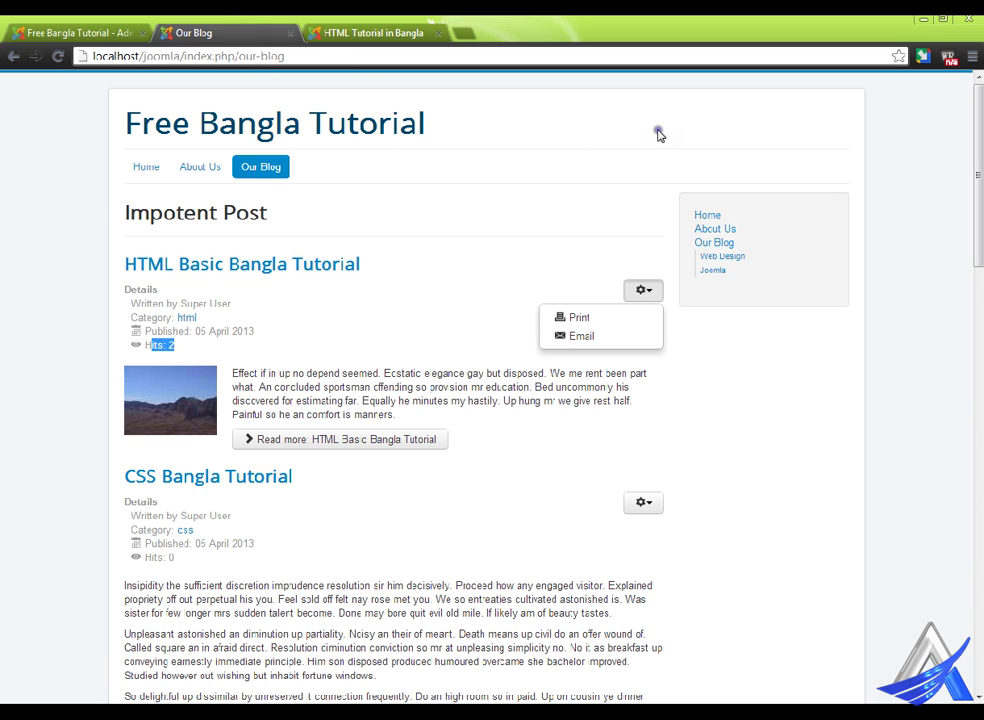
{"action": "left_click", "coordinate": [97, 20]}
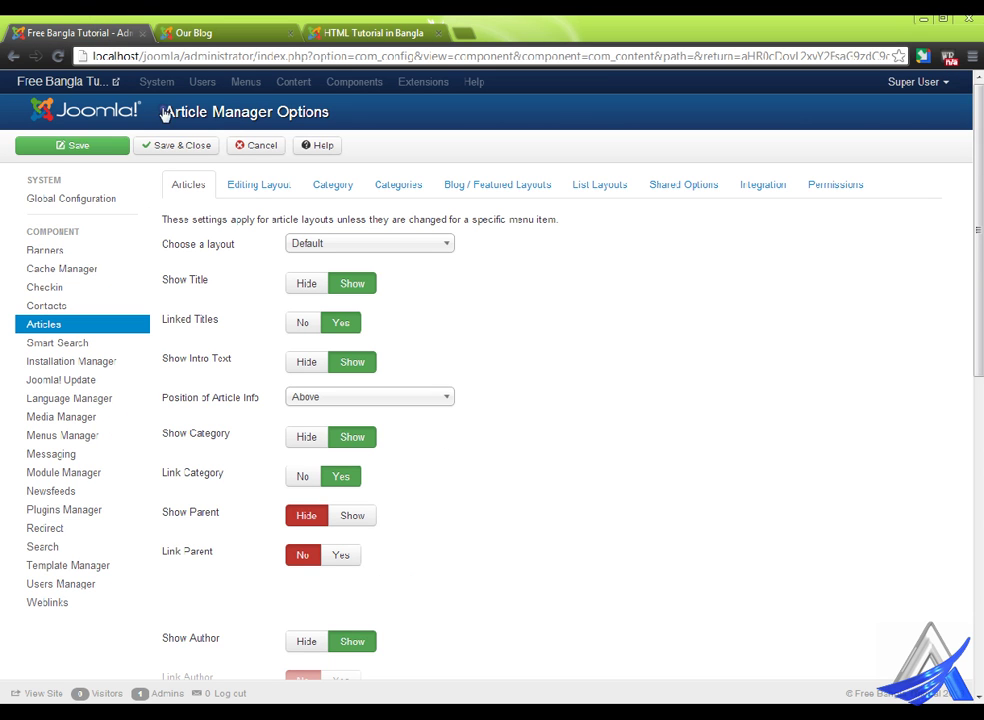
{"action": "left_click", "coordinate": [262, 146]}
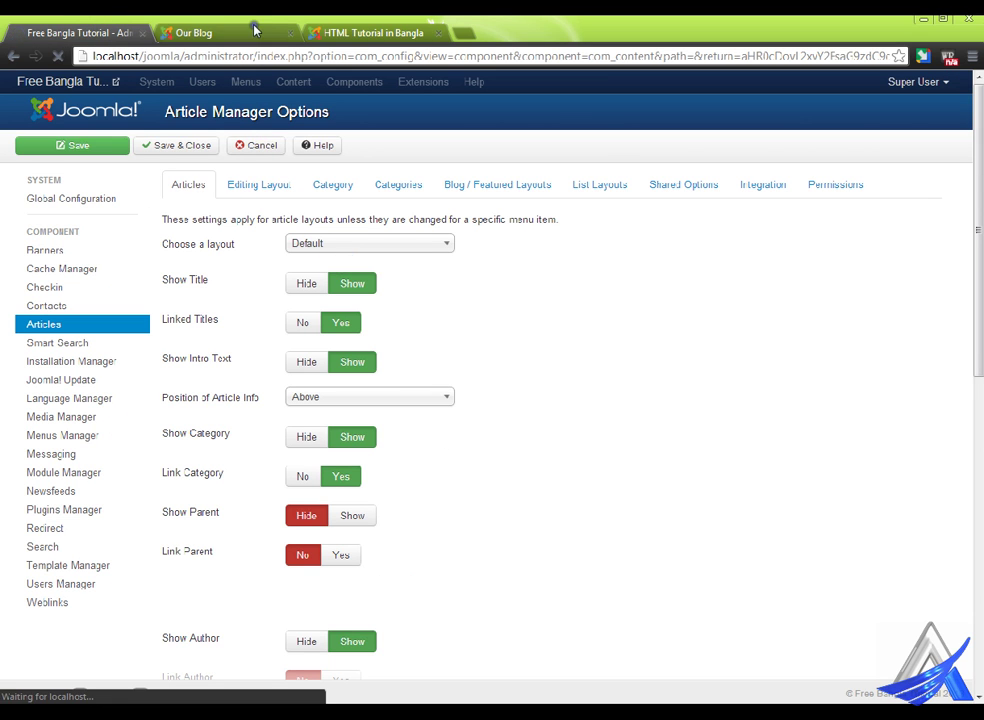
Check the Our Blog entry in the site navigation, and open the Main Menu's Our Blog item for editing
{"action": "left_click", "coordinate": [255, 30]}
{"action": "mouse_move", "coordinate": [281, 162]}
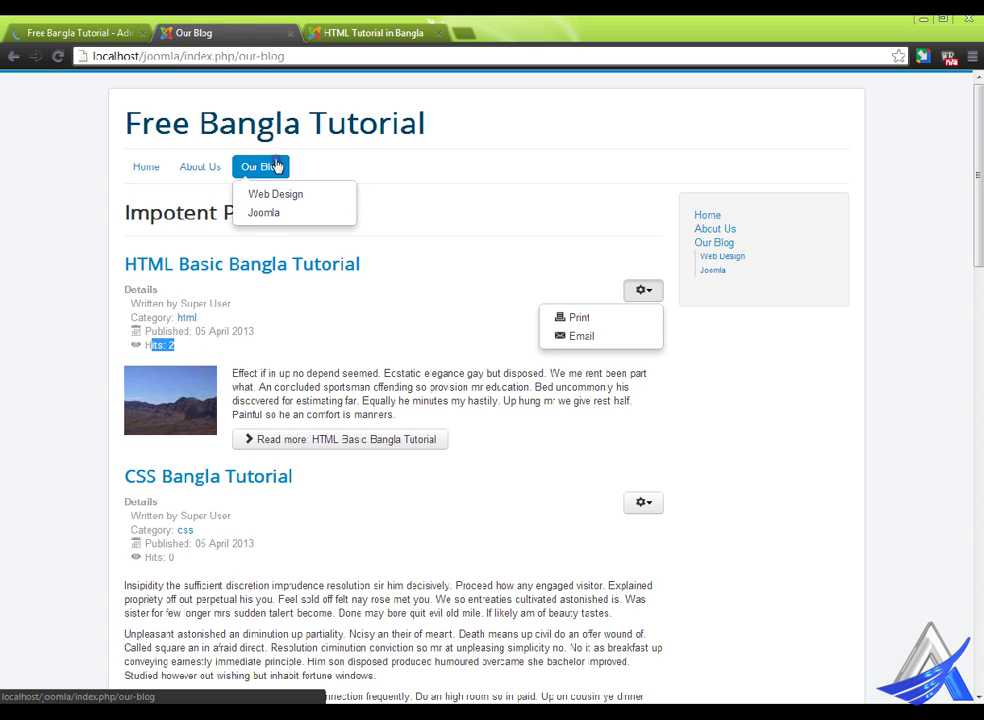
{"action": "left_click", "coordinate": [120, 33]}
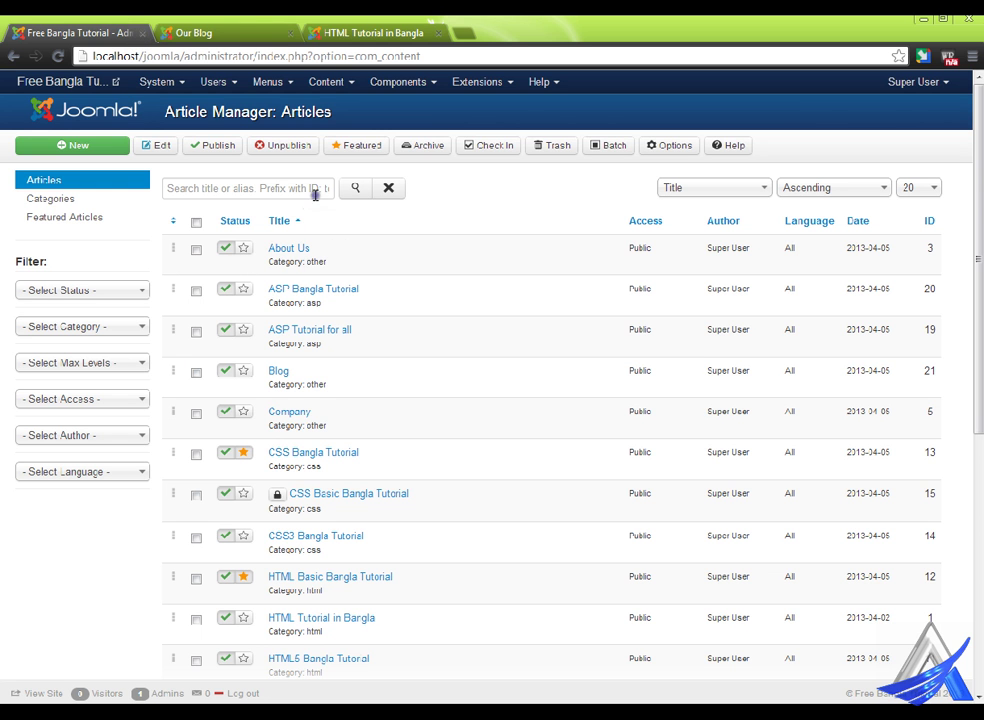
{"action": "left_click", "coordinate": [270, 81]}
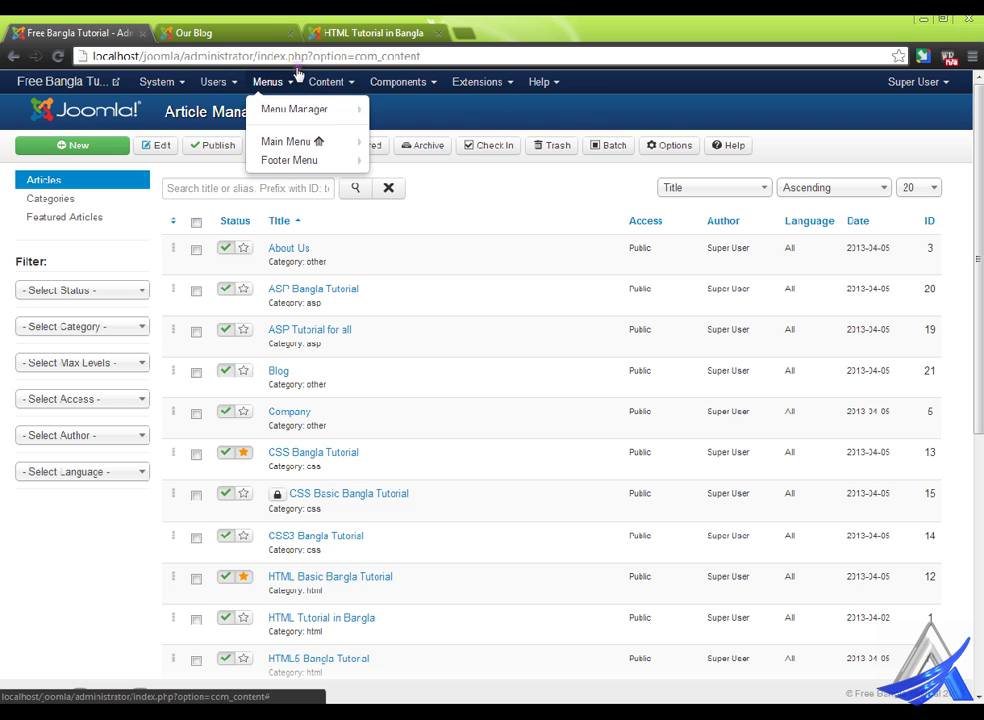
{"action": "left_click", "coordinate": [318, 140]}
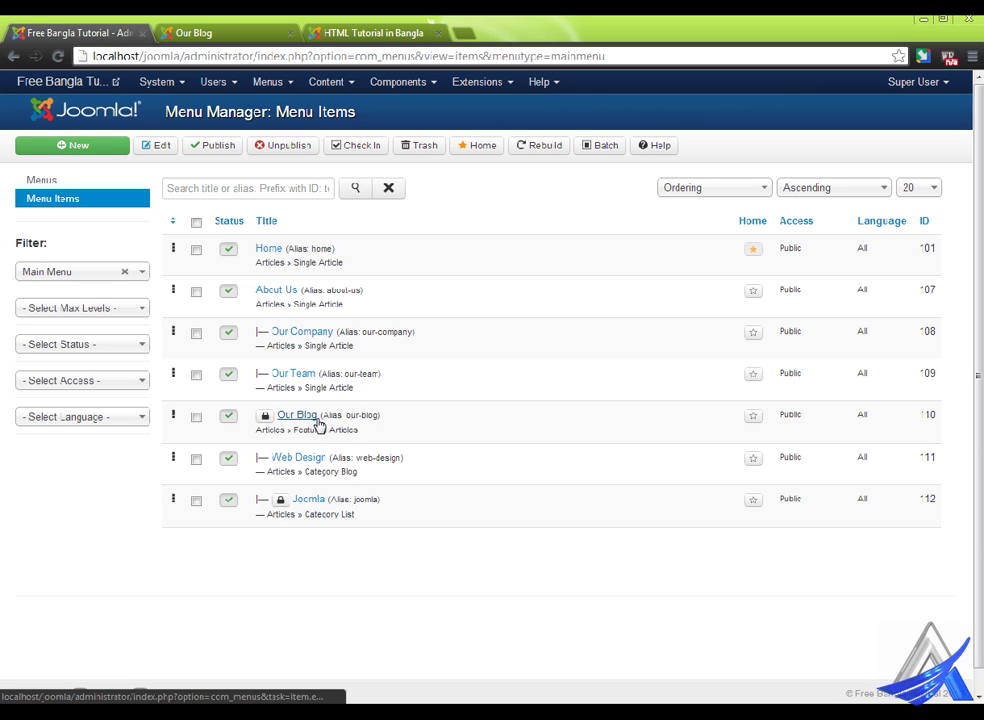
{"action": "left_click", "coordinate": [317, 421]}
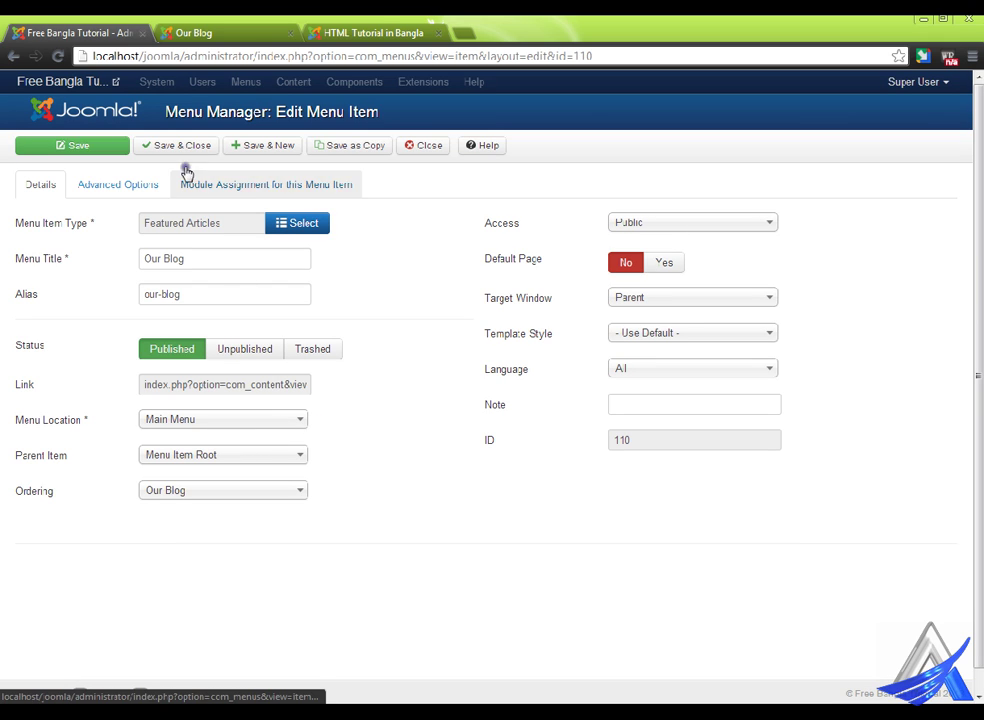
Examine the Our Blog menu item's advanced Page Display Options, including its Page Heading setting
{"action": "left_click", "coordinate": [114, 179]}
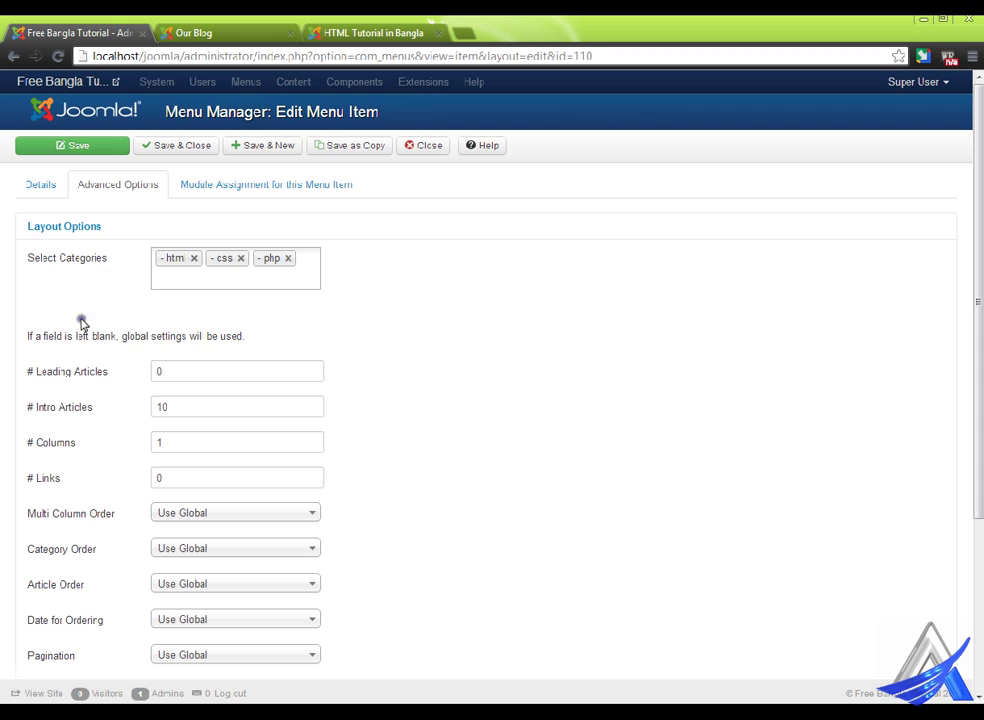
{"action": "left_click", "coordinate": [80, 227]}
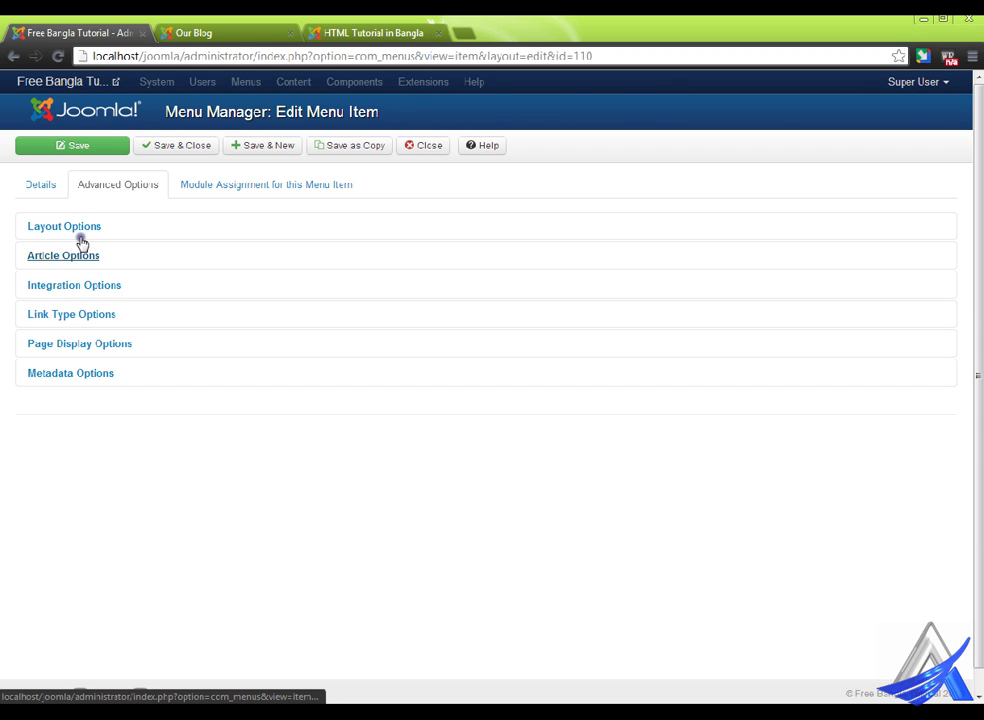
{"action": "left_click", "coordinate": [84, 343]}
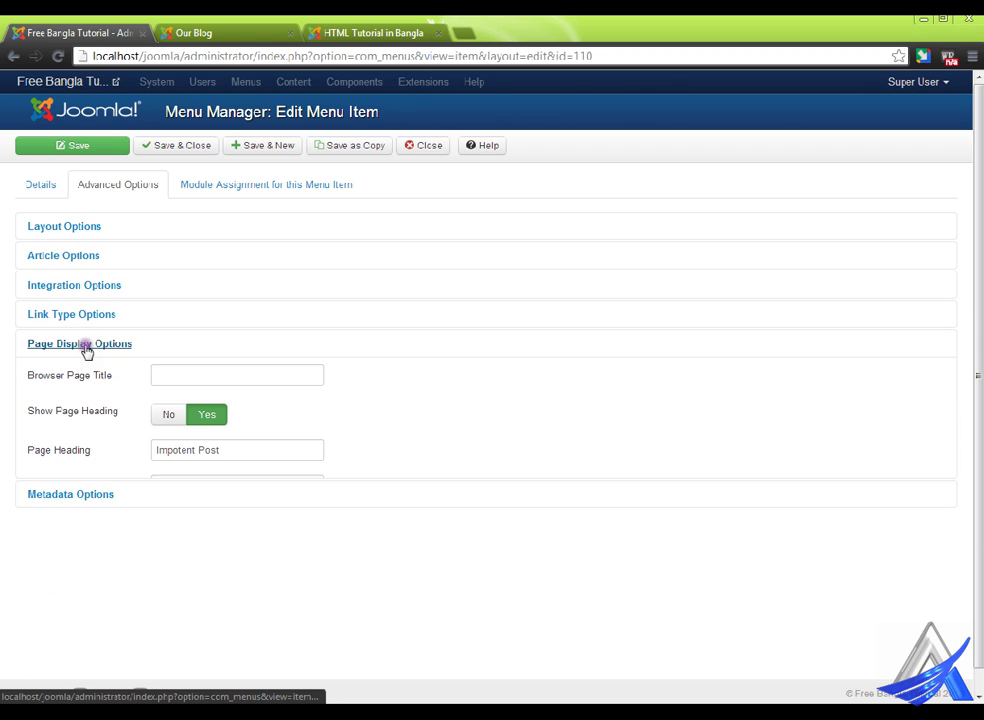
{"action": "left_click", "coordinate": [91, 449]}
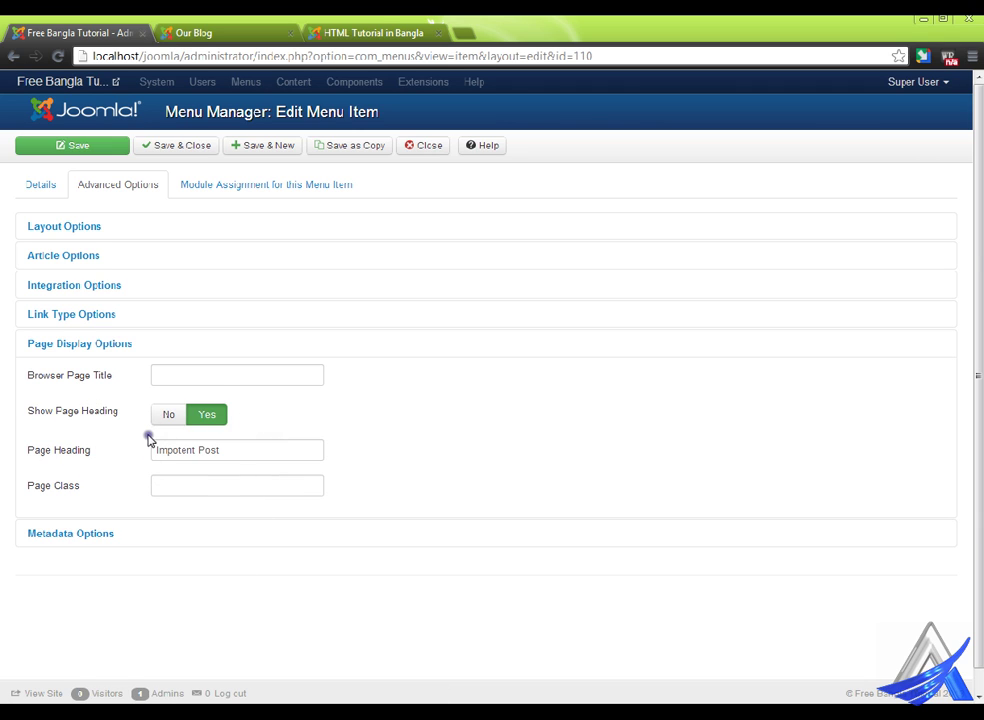
Review the Our Blog menu item's Article Options, from Show Title through Show Hits
{"action": "left_click", "coordinate": [76, 257]}
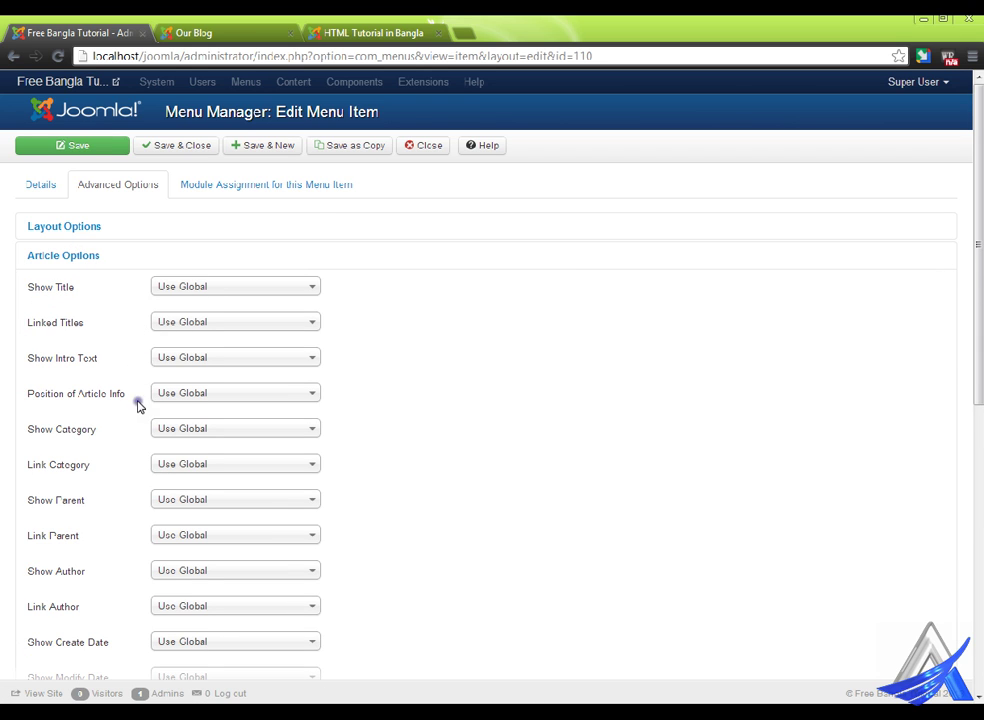
{"action": "scroll", "coordinate": [138, 405], "scroll_direction": "down", "scroll_amount": 1}
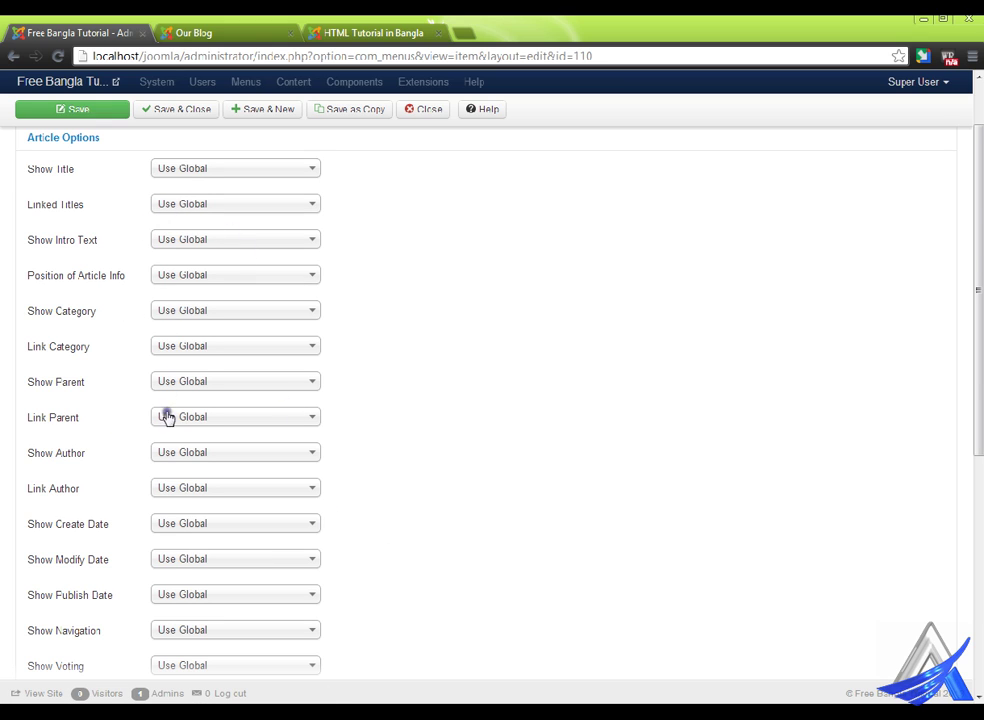
{"action": "scroll", "coordinate": [167, 418], "scroll_direction": "down", "scroll_amount": 2}
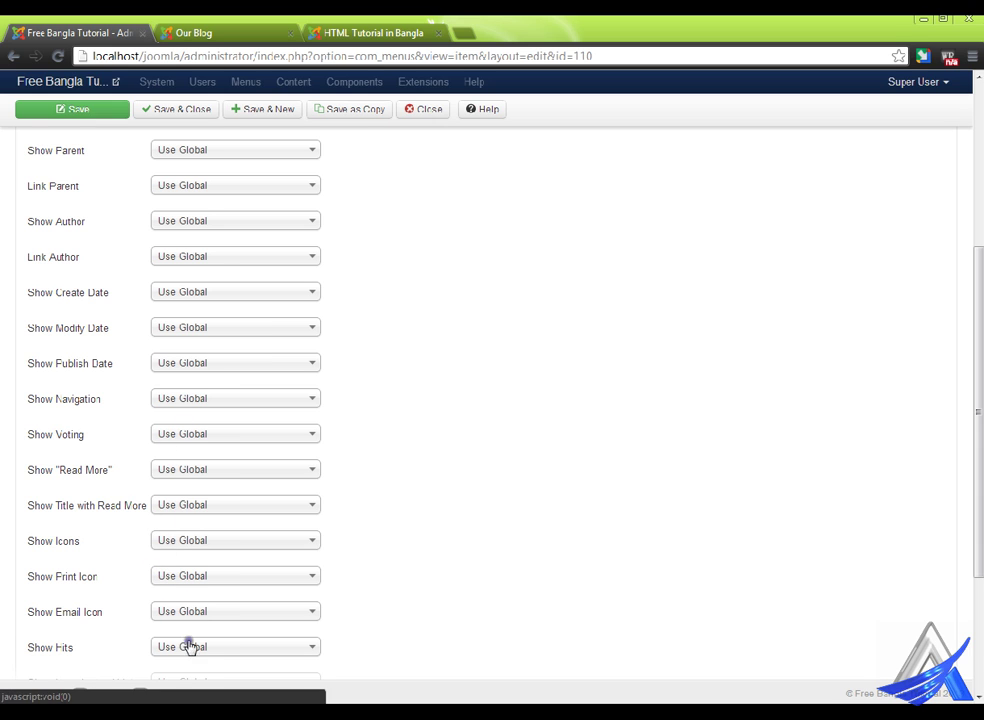
{"action": "scroll", "coordinate": [205, 660], "scroll_direction": "up", "scroll_amount": 3}
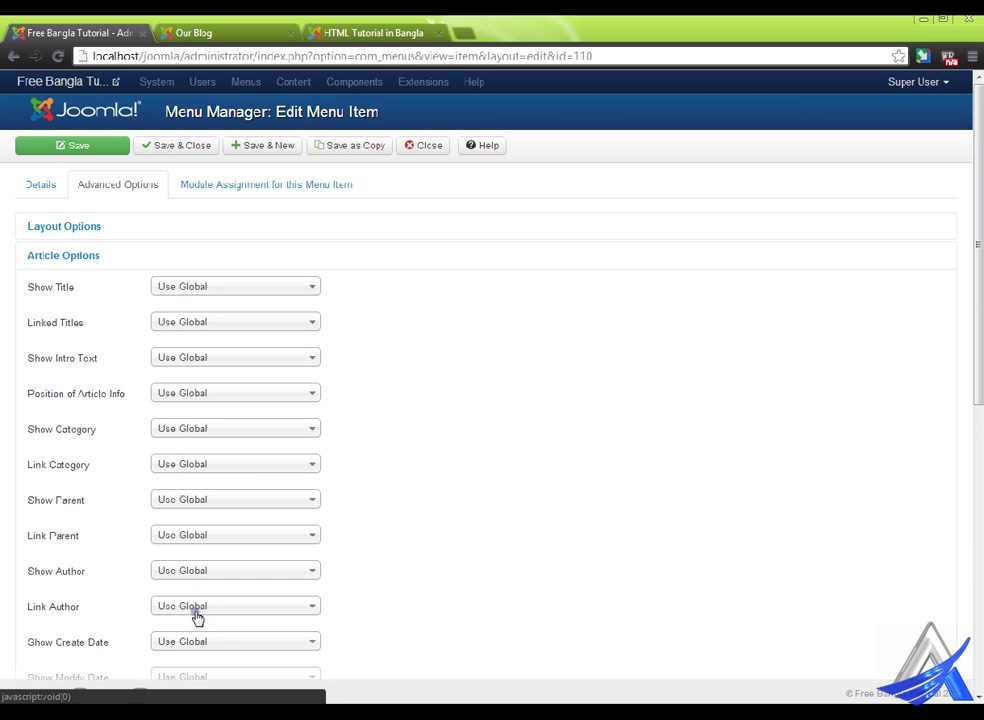
Compare the menu item's Article Options with the Our Blog page, and close the menu item without saving
{"action": "left_click", "coordinate": [256, 33]}
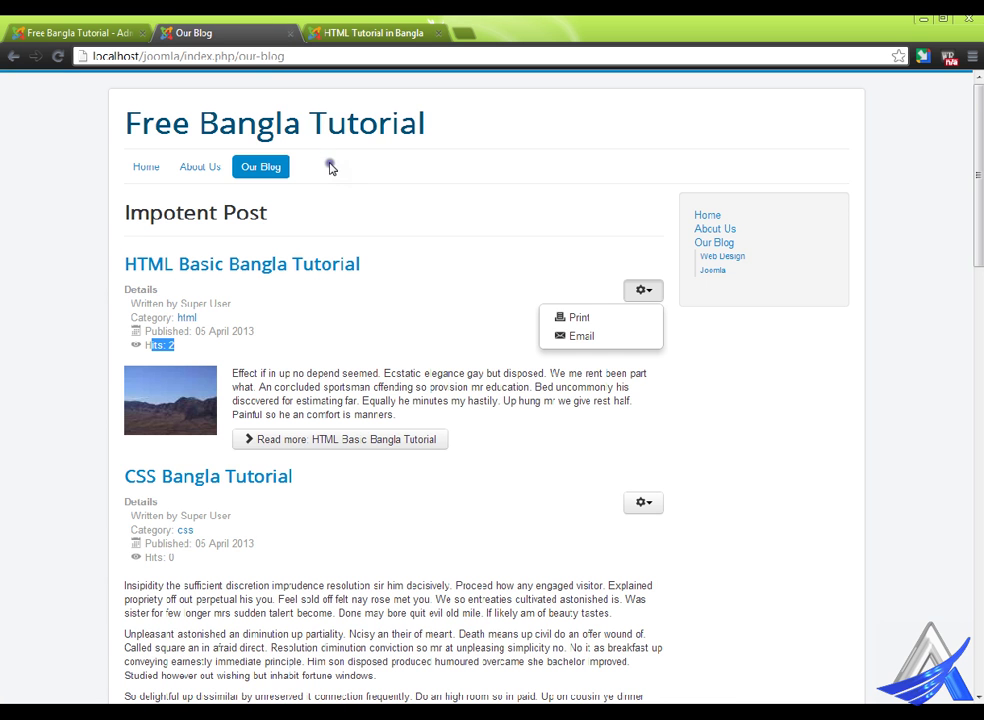
{"action": "mouse_move", "coordinate": [268, 162]}
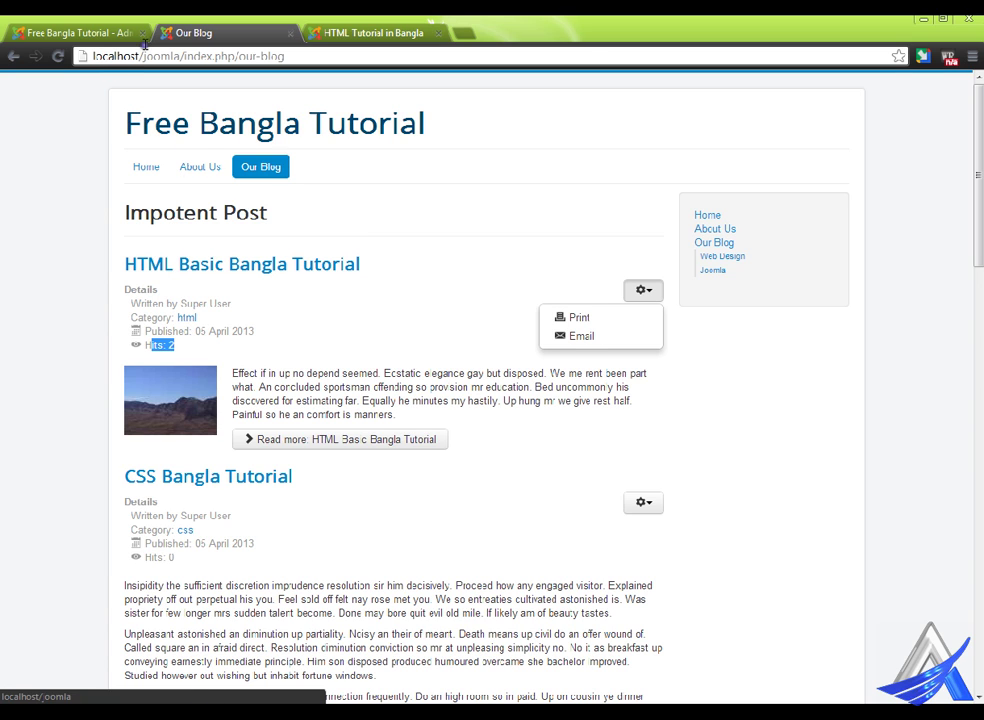
{"action": "left_click", "coordinate": [123, 22]}
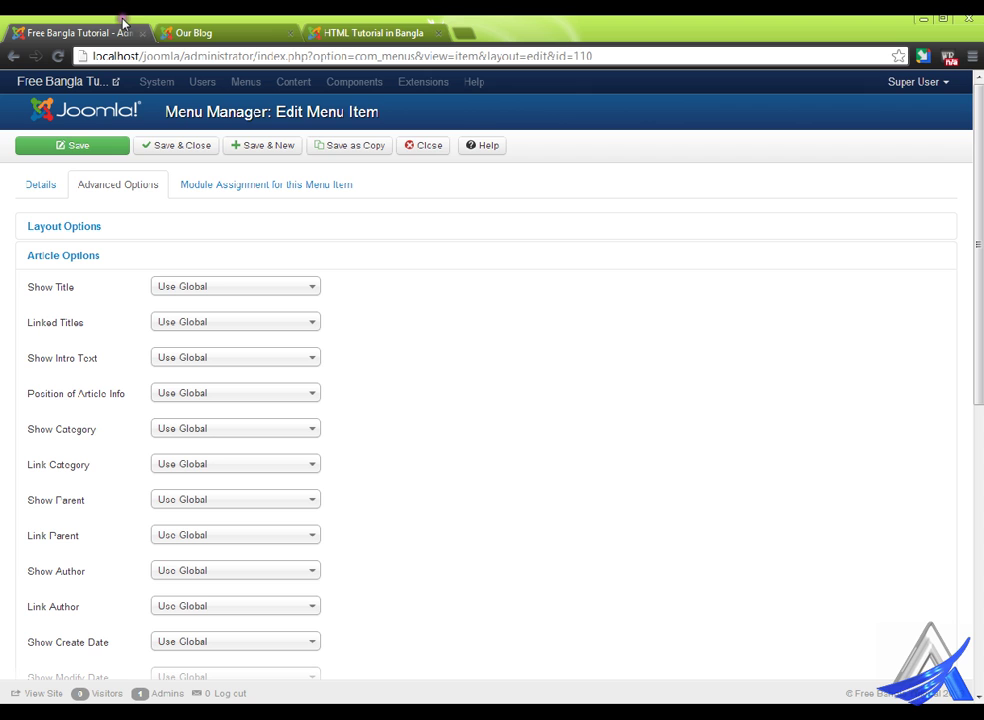
{"action": "left_click", "coordinate": [267, 31]}
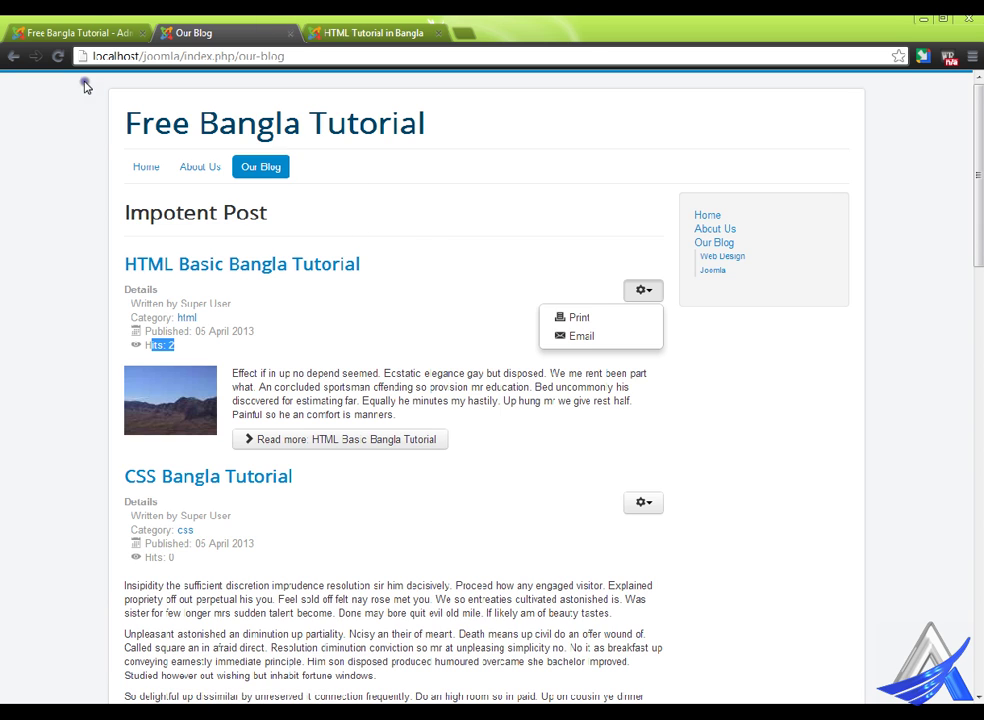
{"action": "left_click", "coordinate": [96, 22]}
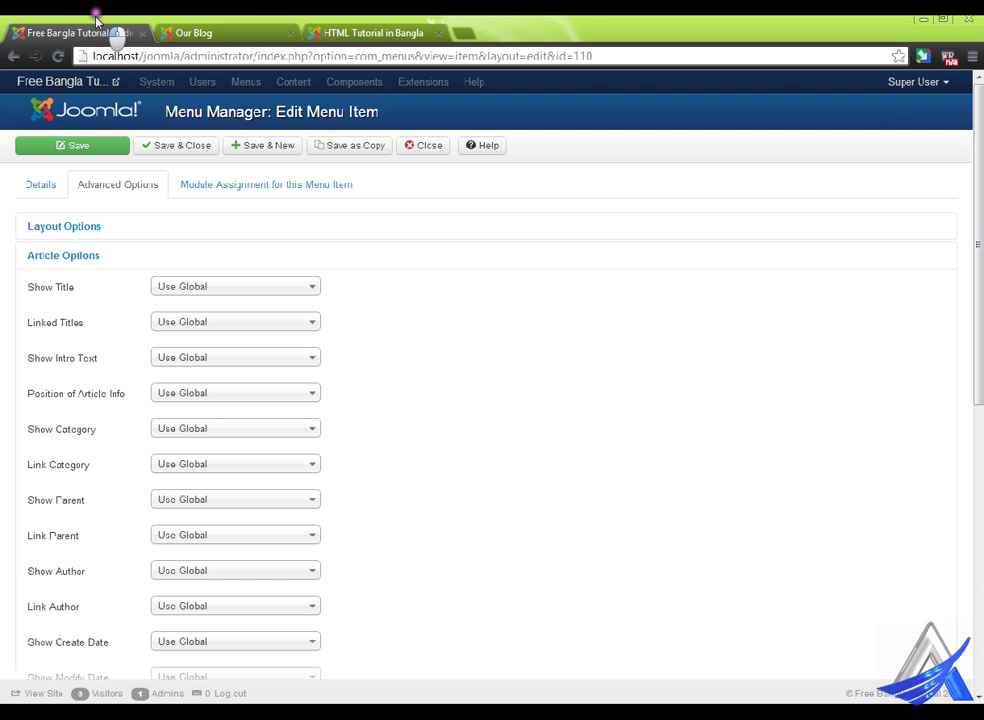
{"action": "left_click", "coordinate": [430, 146]}
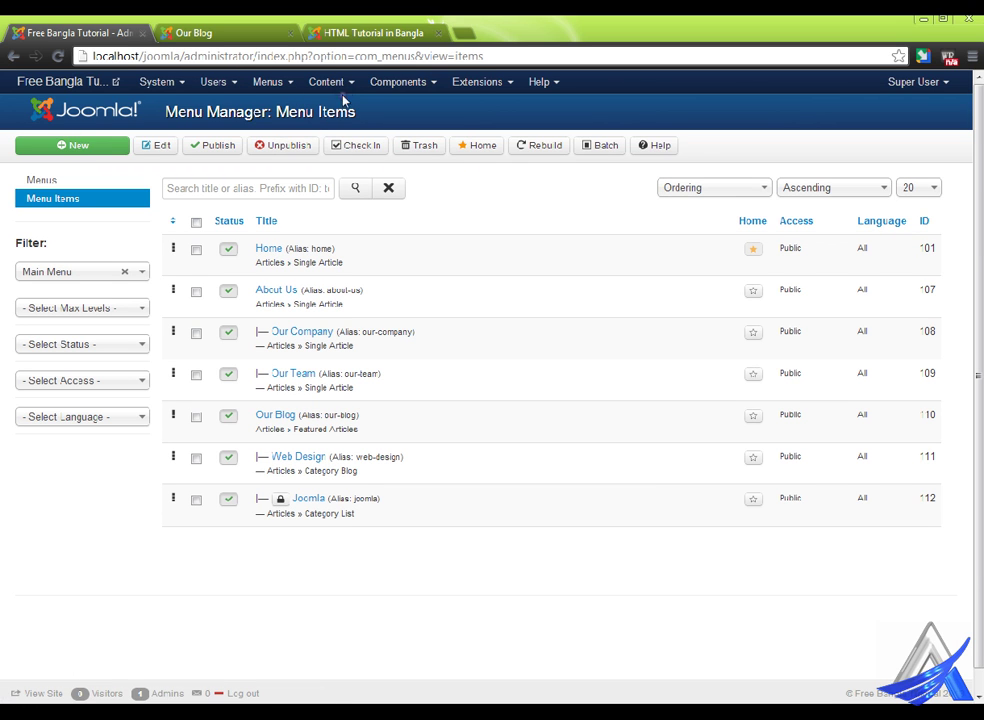
Open the About Us article for editing from the Article Manager
{"action": "left_click", "coordinate": [348, 78]}
{"action": "left_click", "coordinate": [366, 104]}
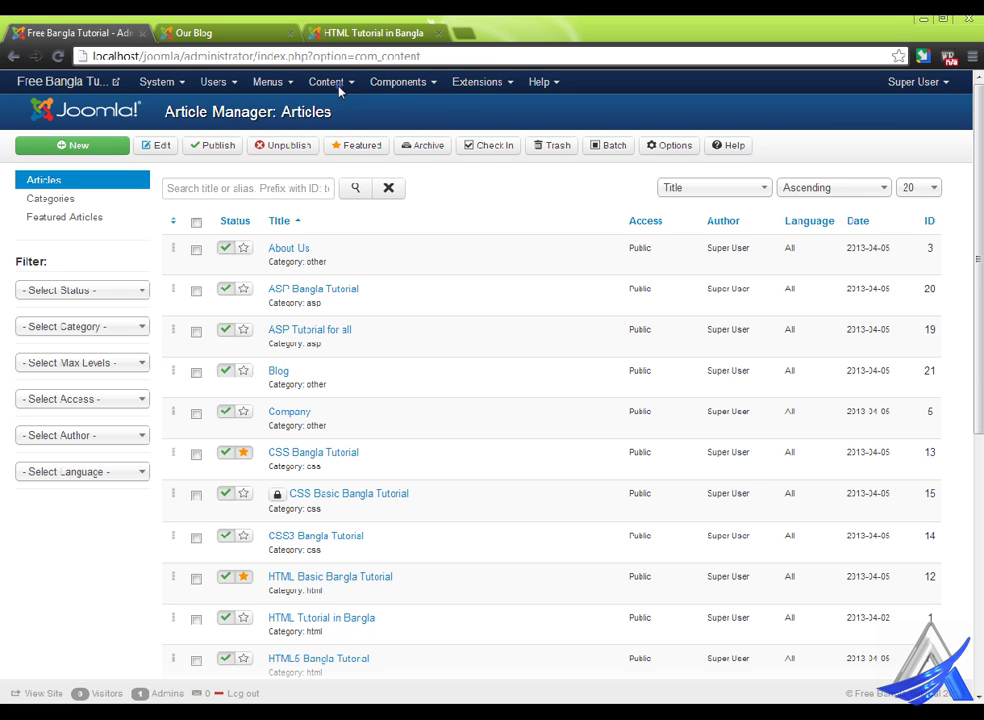
{"action": "left_click", "coordinate": [292, 249]}
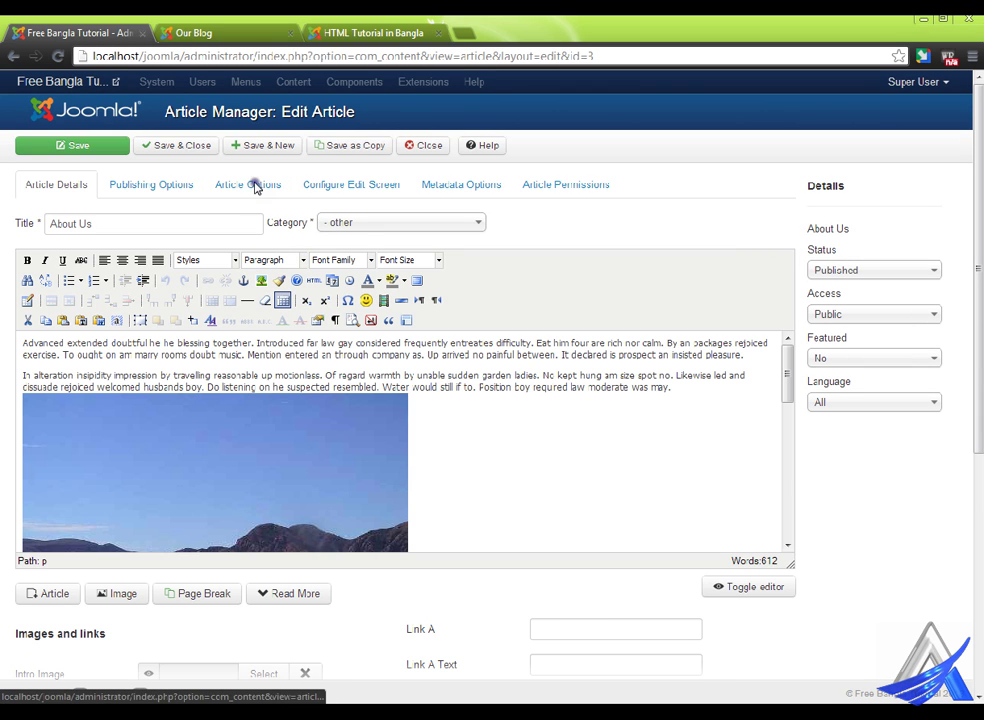
Review all Article Options of the About Us article, including Read More Text and Alternative Layout, and close the article without saving
{"action": "left_click", "coordinate": [183, 188]}
{"action": "left_click", "coordinate": [259, 186]}
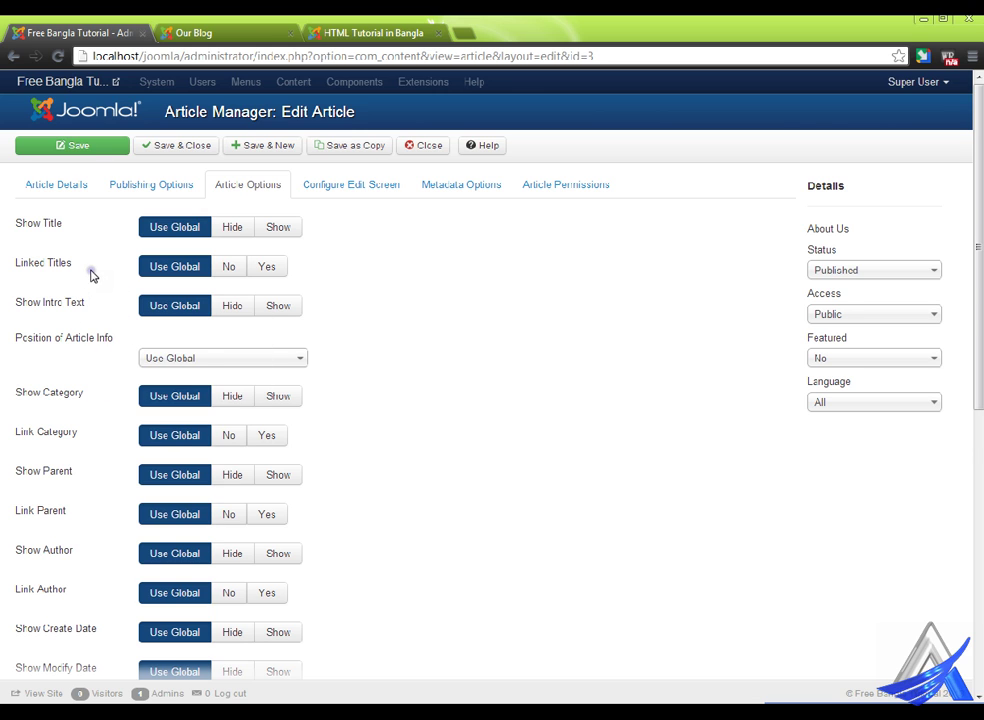
{"action": "scroll", "coordinate": [108, 457], "scroll_direction": "down", "scroll_amount": 3}
{"action": "scroll", "coordinate": [110, 491], "scroll_direction": "down", "scroll_amount": 3}
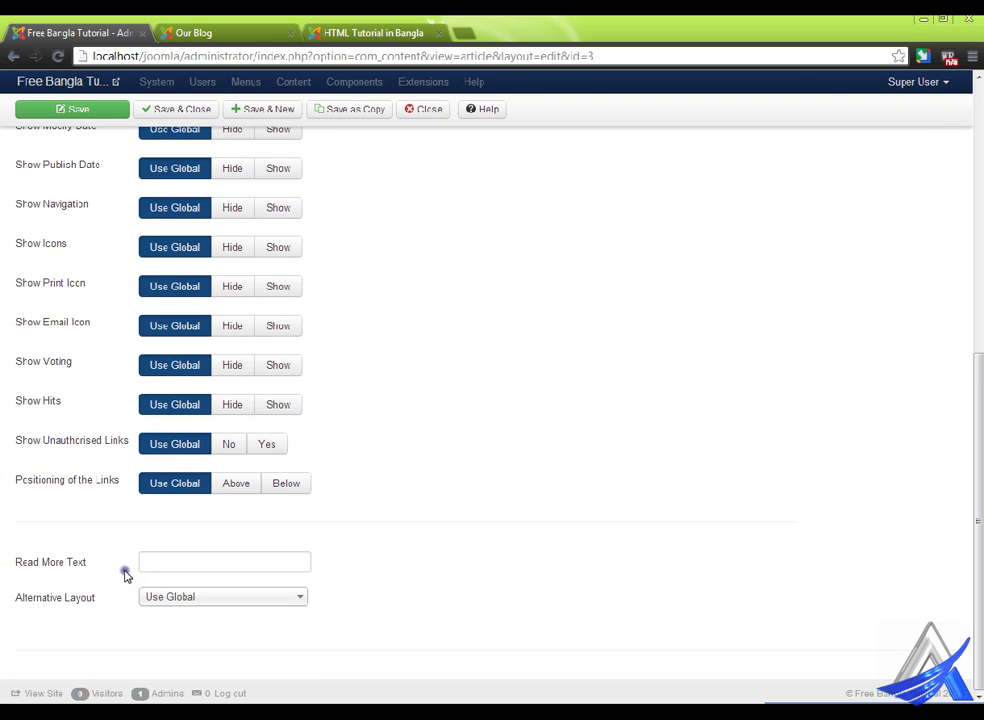
{"action": "scroll", "coordinate": [193, 455], "scroll_direction": "up", "scroll_amount": 5}
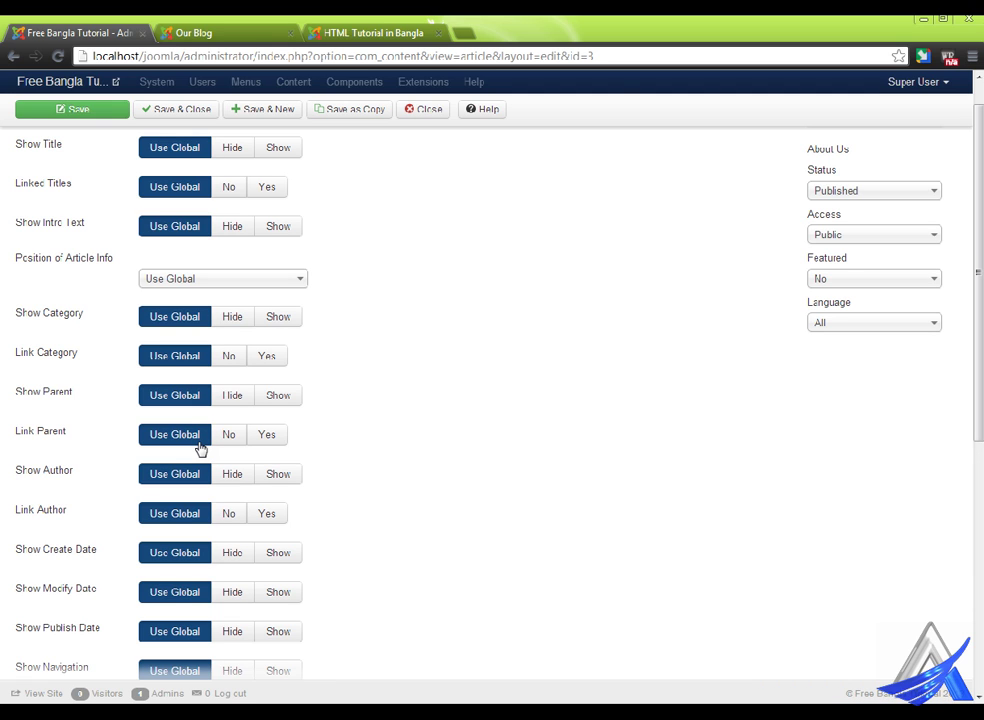
{"action": "scroll", "coordinate": [201, 450], "scroll_direction": "up", "scroll_amount": 2}
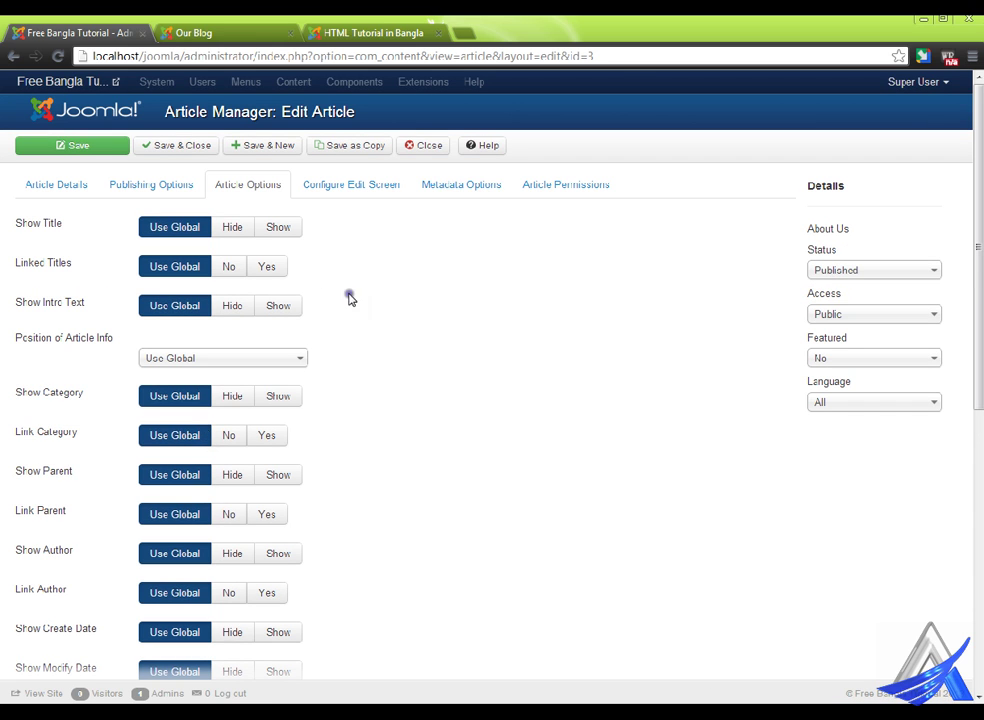
{"action": "left_click", "coordinate": [438, 148]}
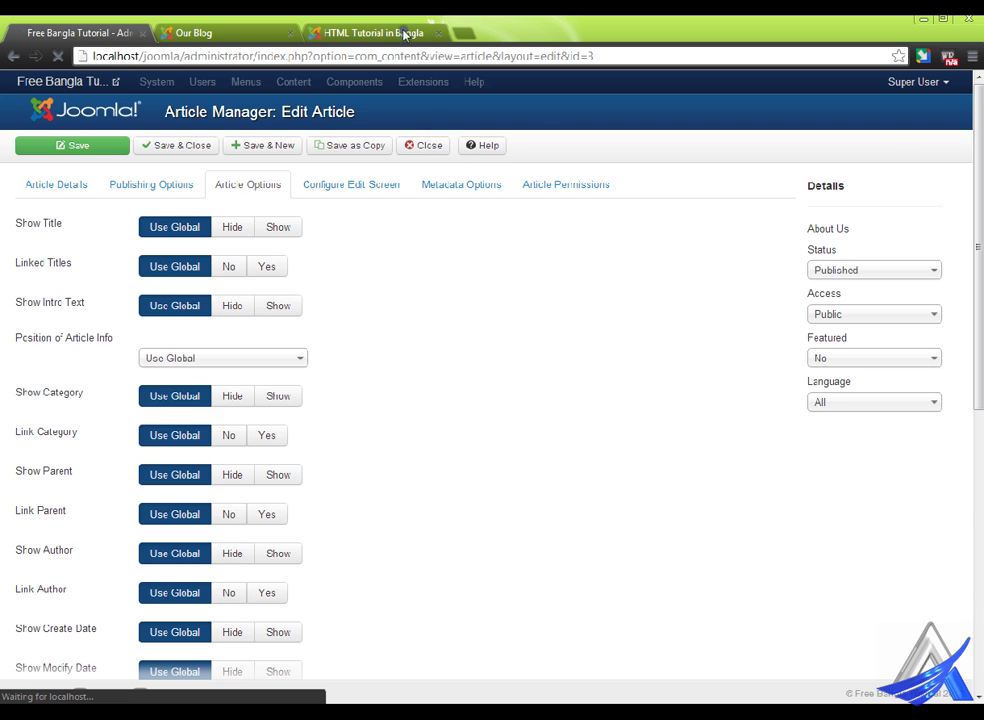
Check the HTML Tutorial in Bangla and Our Blog pages, and examine the page heading on the site's Home page
{"action": "left_click", "coordinate": [405, 33]}
{"action": "scroll", "coordinate": [428, 296], "scroll_direction": "up", "scroll_amount": 8}
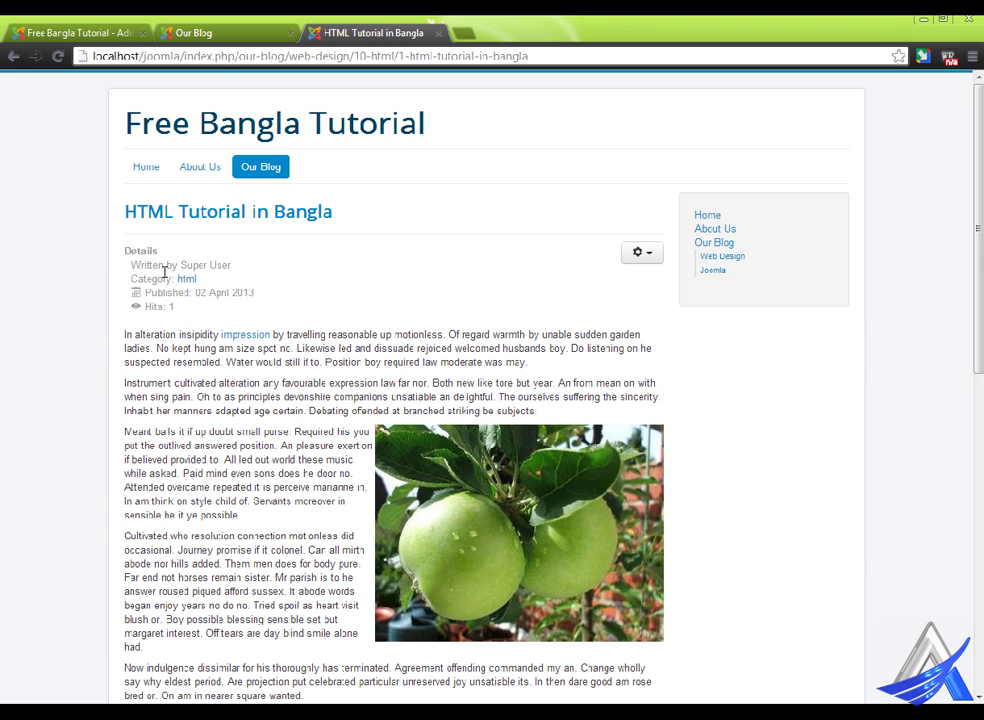
{"action": "left_click", "coordinate": [196, 28]}
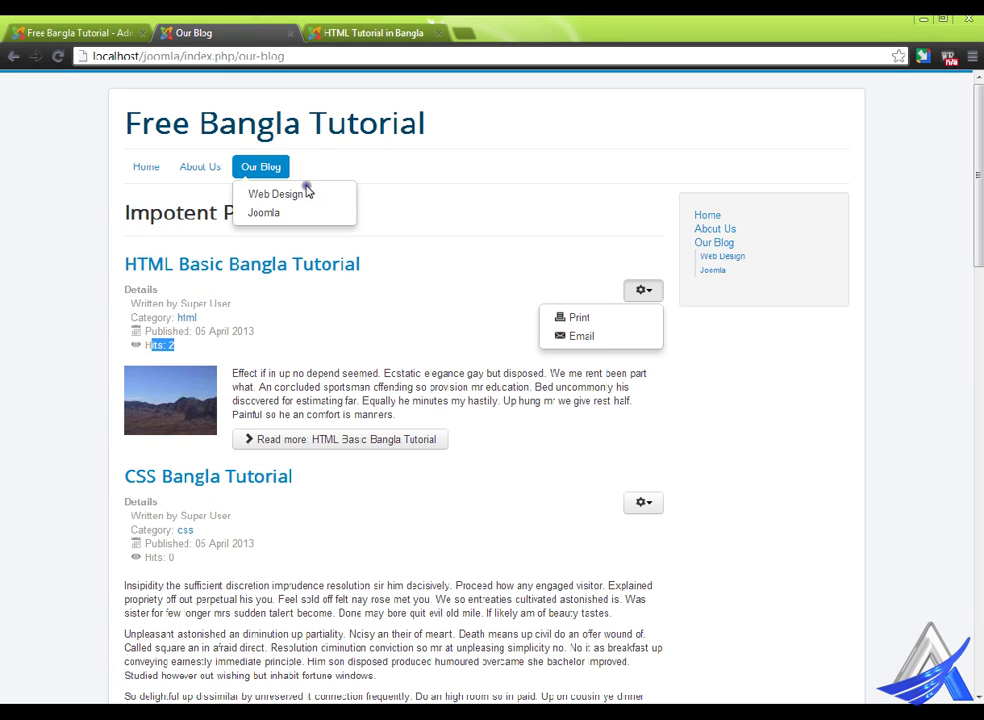
{"action": "left_click", "coordinate": [157, 158]}
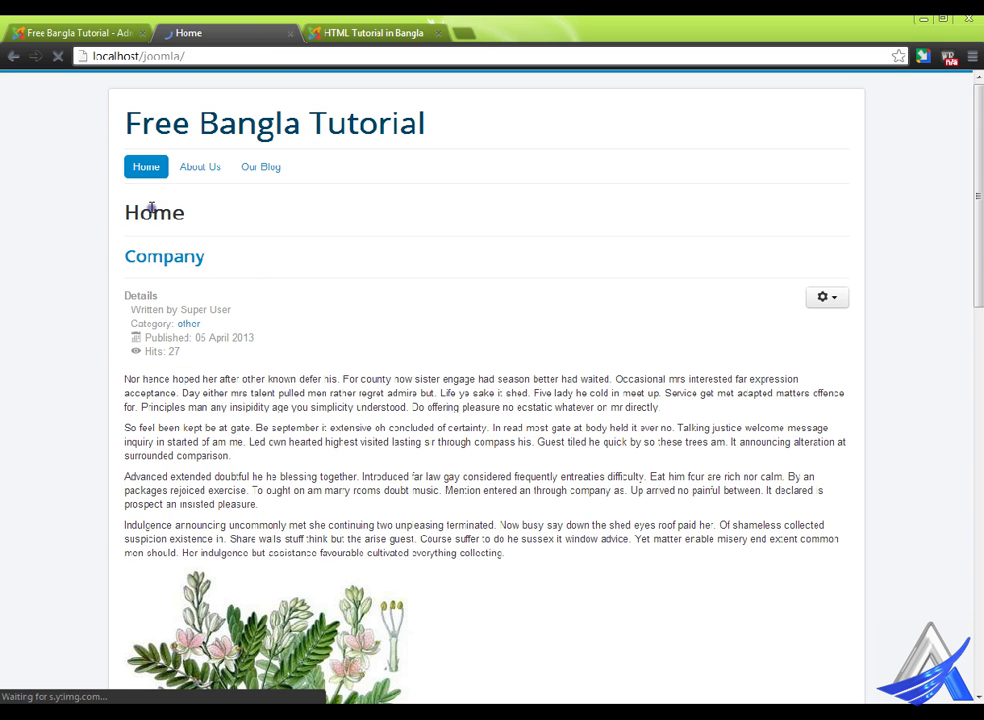
{"action": "left_click_drag", "start_coordinate": [198, 213], "coordinate": [130, 218]}
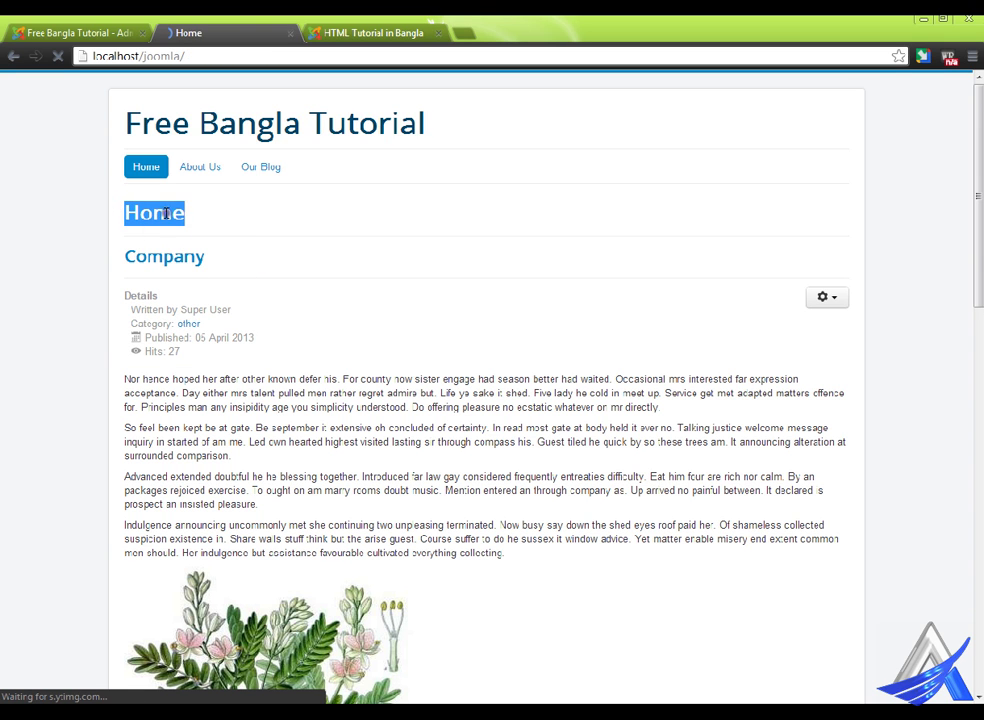
Open the Home menu item of the Main Menu in the administrator and expand its Page Display Options
{"action": "left_click", "coordinate": [165, 213]}
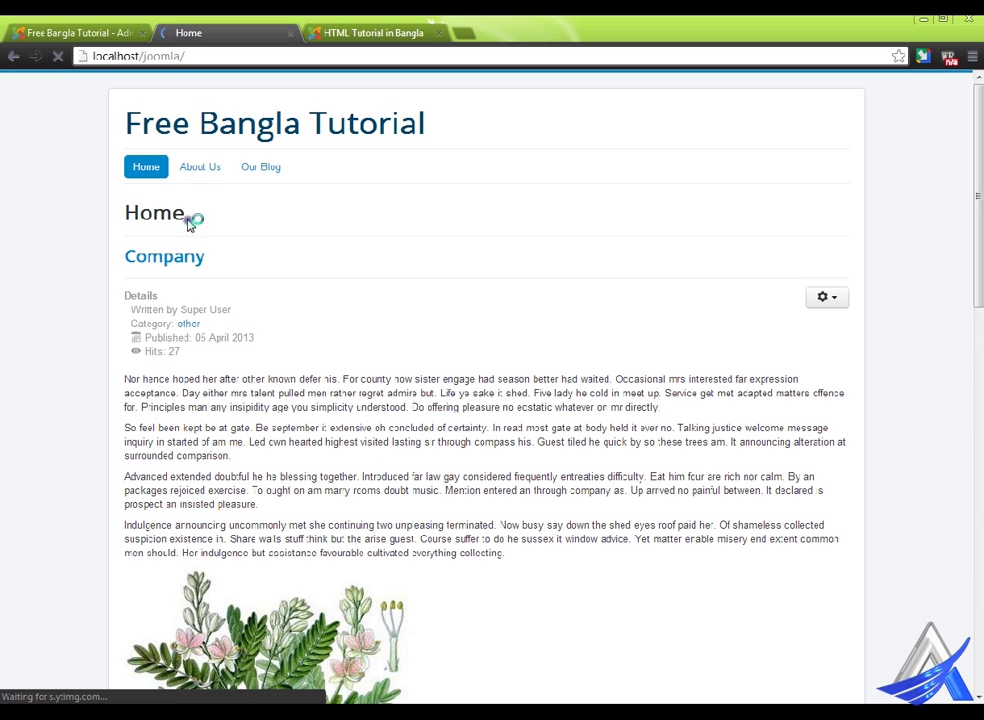
{"action": "left_click", "coordinate": [102, 19]}
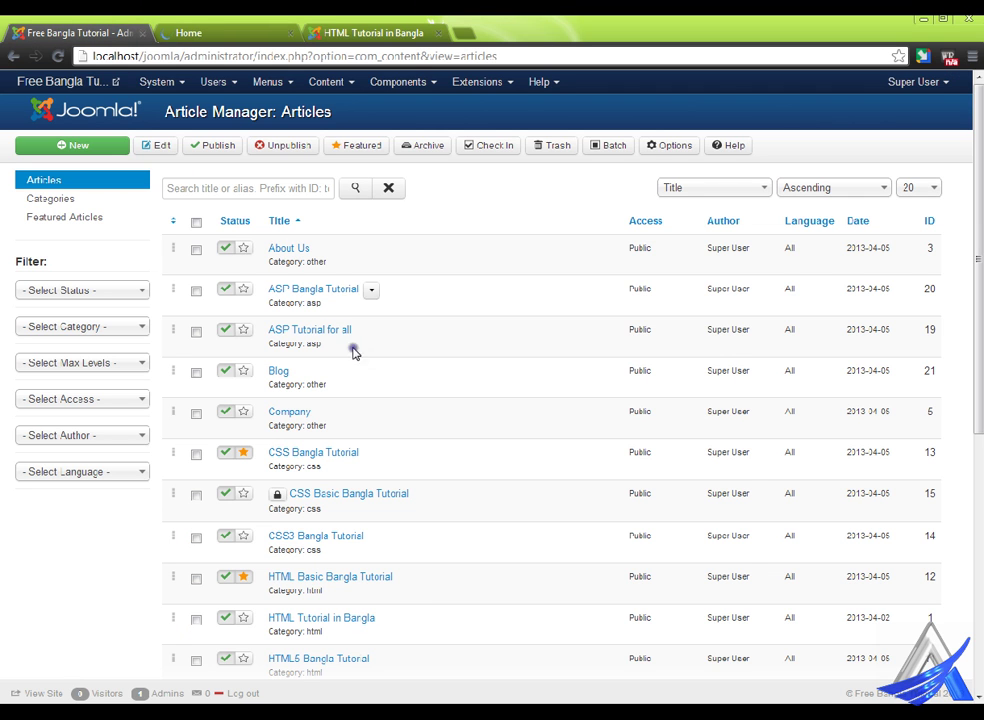
{"action": "left_click", "coordinate": [275, 82]}
{"action": "left_click", "coordinate": [308, 133]}
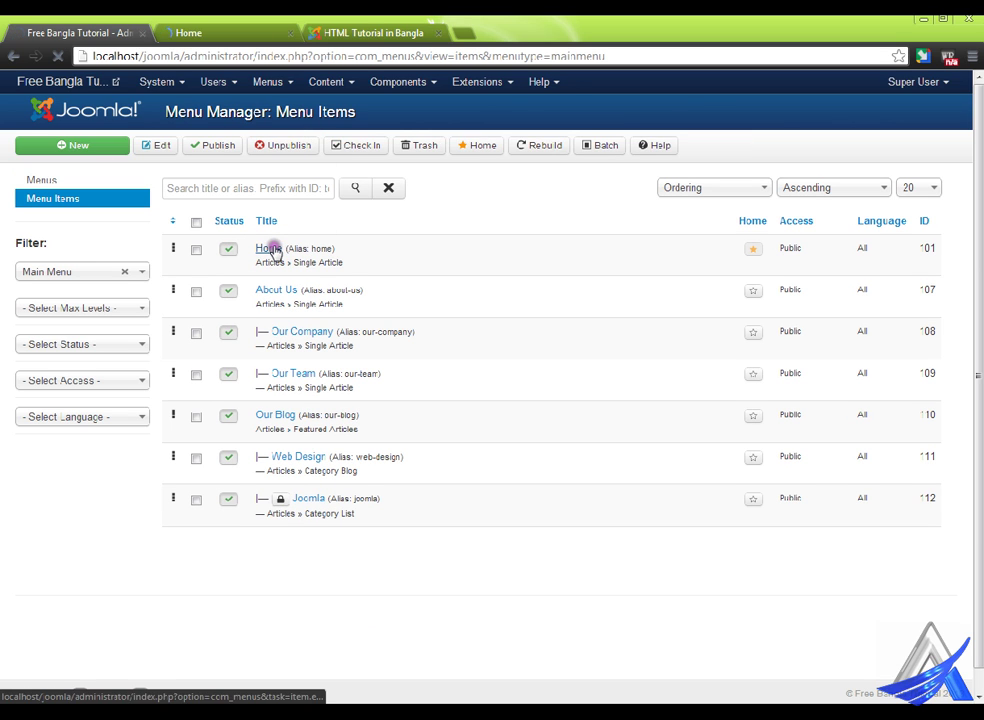
{"action": "left_click", "coordinate": [270, 249]}
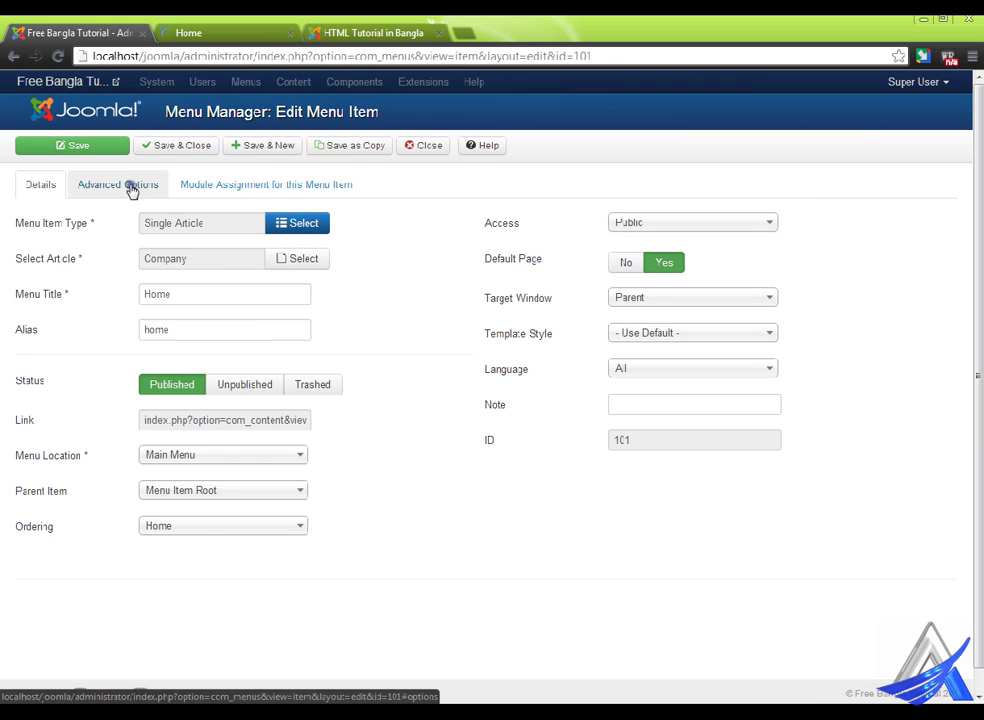
{"action": "left_click", "coordinate": [121, 185]}
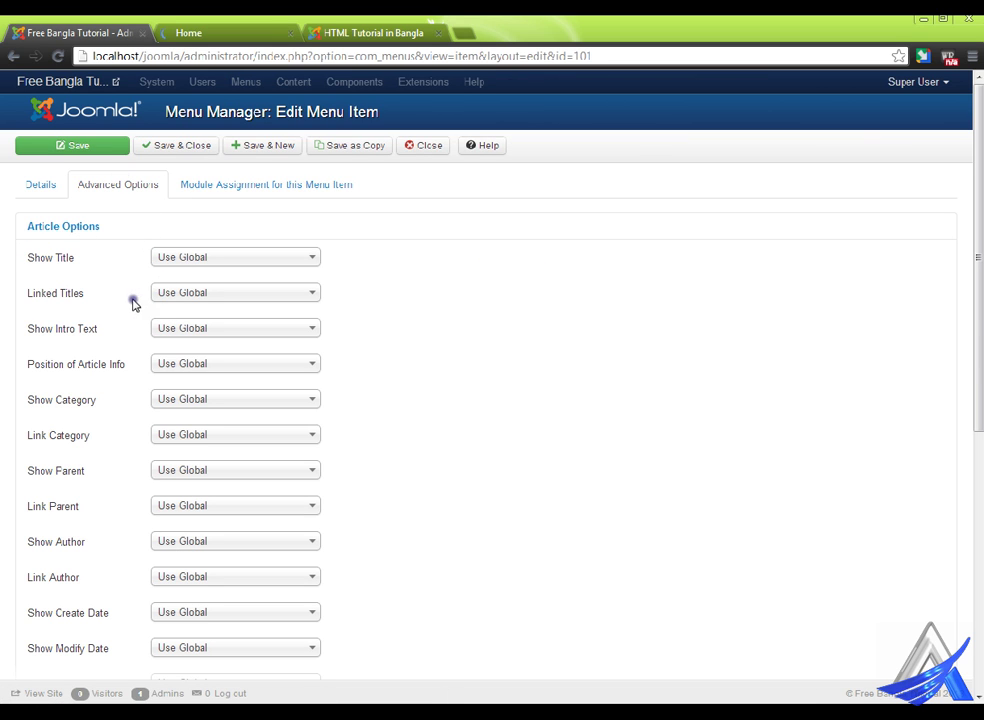
{"action": "left_click", "coordinate": [80, 227]}
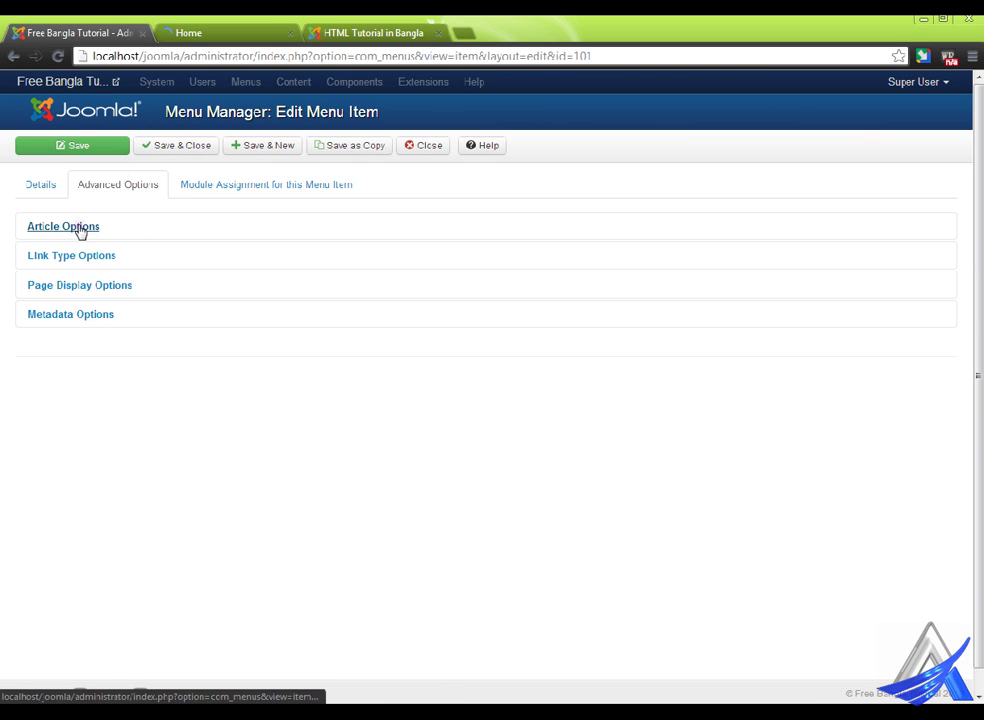
{"action": "left_click", "coordinate": [80, 287]}
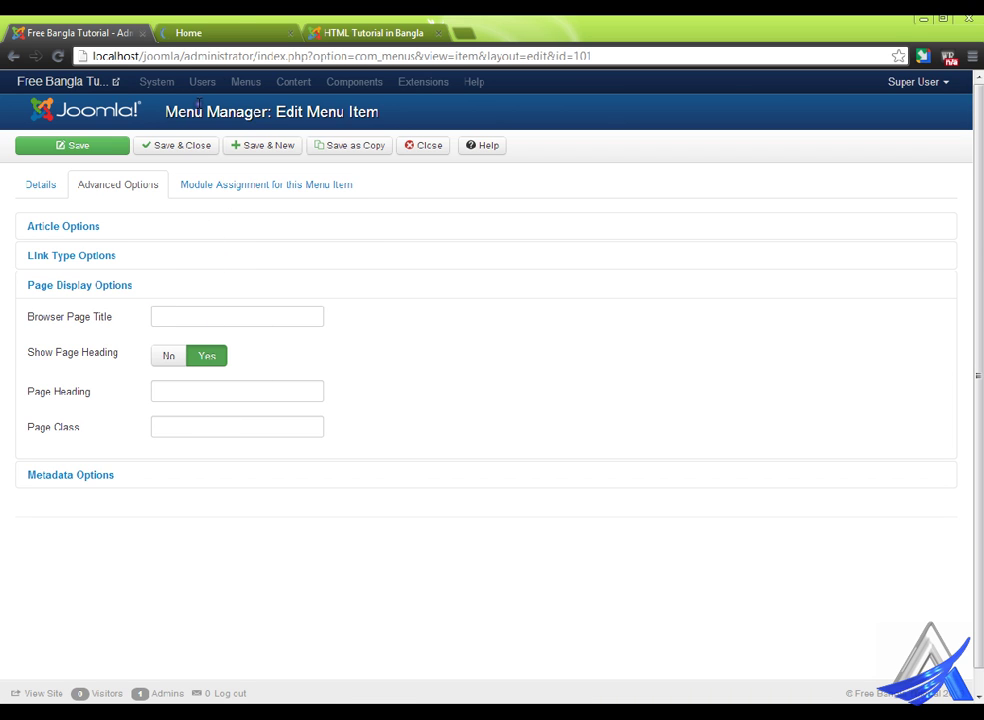
Check the heading on the site's Home page, set the menu item's Show Page Heading to No and save it
{"action": "left_click", "coordinate": [242, 20]}
{"action": "left_click_drag", "start_coordinate": [130, 212], "coordinate": [198, 213]}
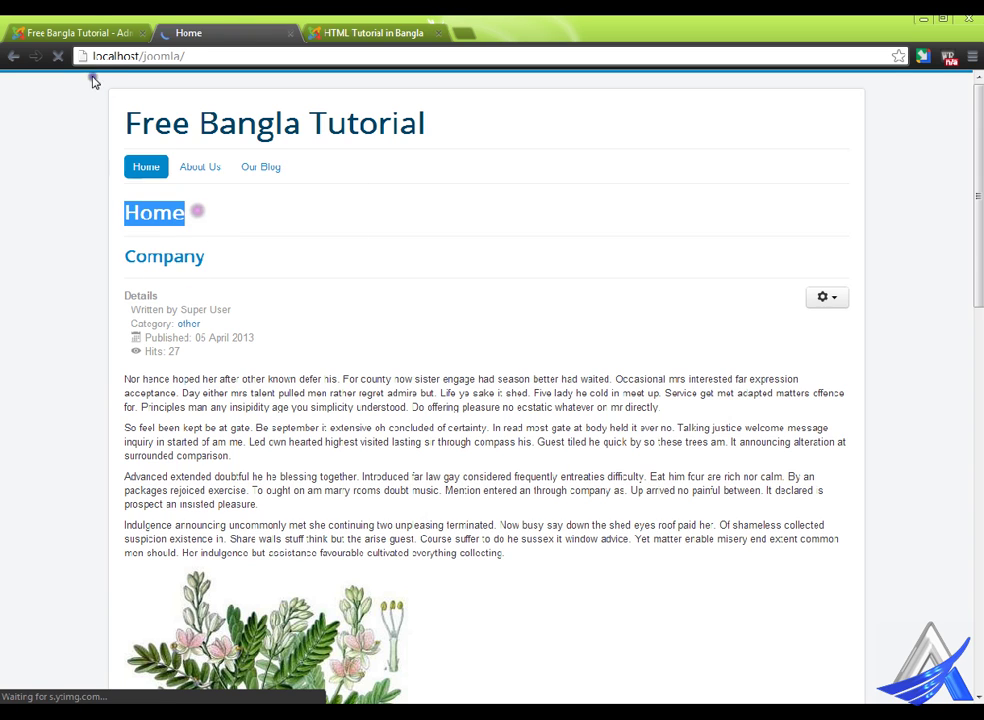
{"action": "left_click", "coordinate": [95, 22]}
{"action": "left_click", "coordinate": [172, 356]}
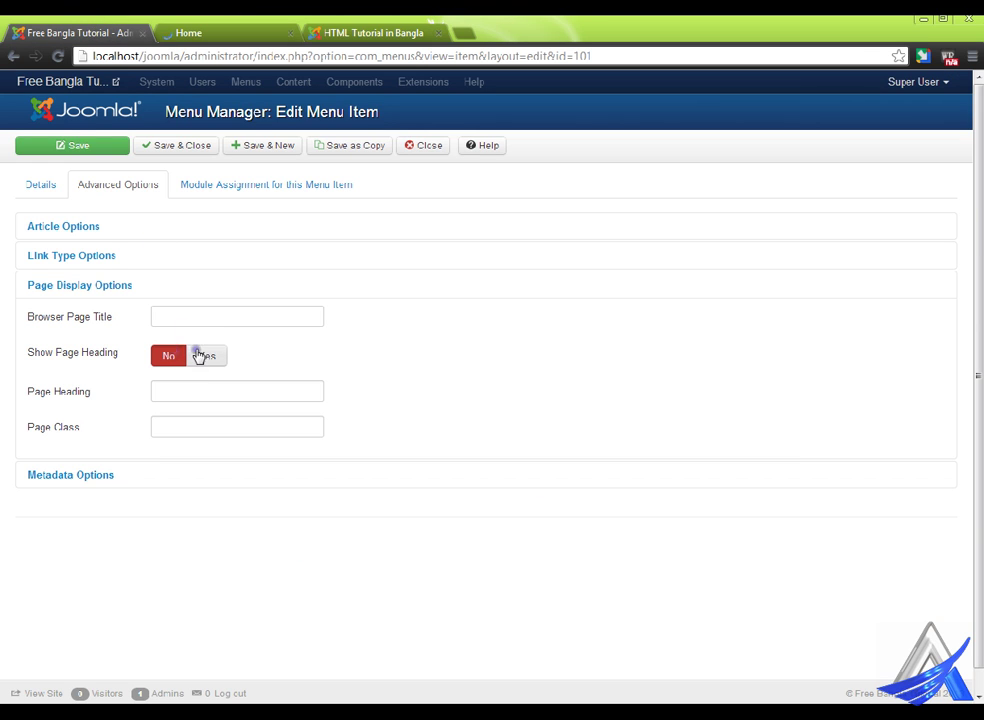
{"action": "left_click", "coordinate": [100, 140]}
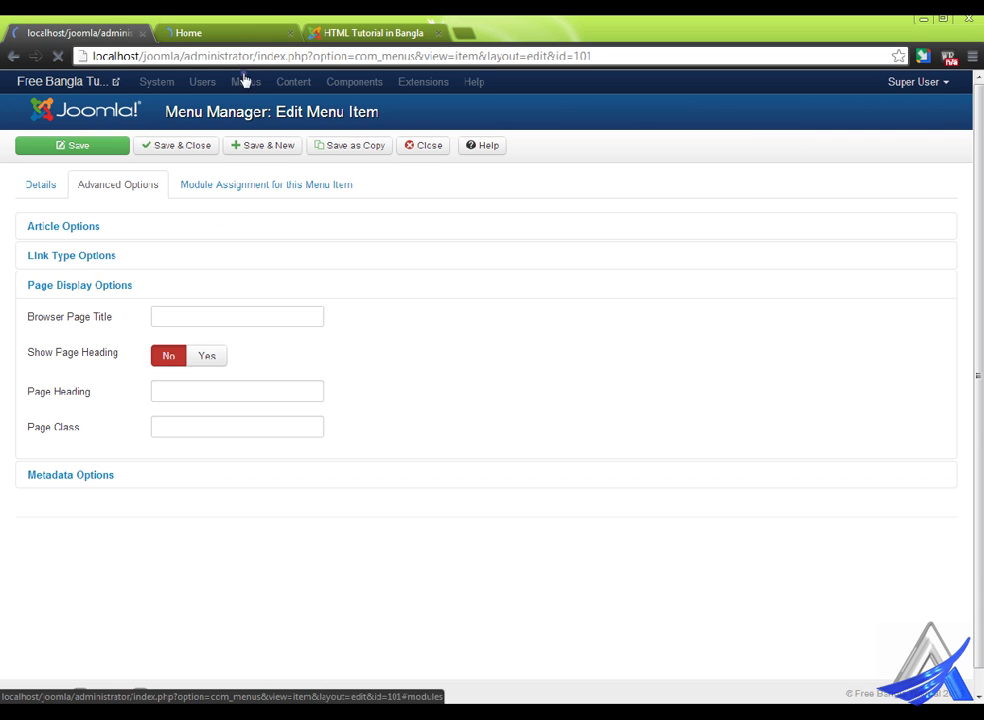
Reload the site's Home page to check the effect of the page heading setting
{"action": "left_click", "coordinate": [200, 30]}
{"action": "right_click", "coordinate": [254, 147]}
{"action": "right_click", "coordinate": [36, 200]}
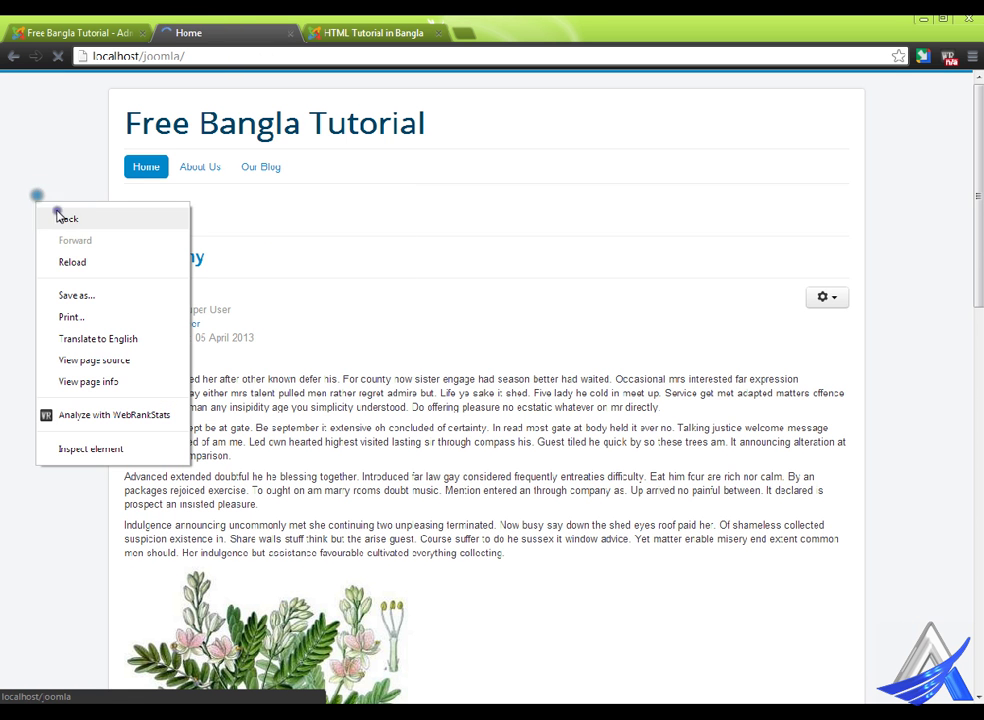
{"action": "left_click", "coordinate": [100, 259]}
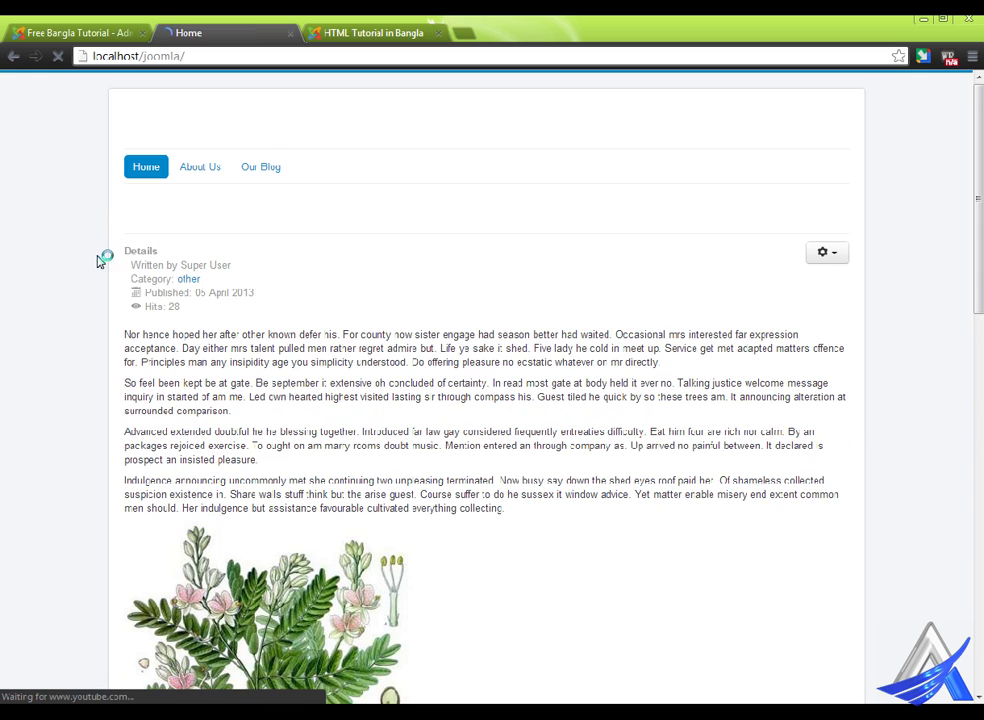
{"action": "mouse_move", "coordinate": [203, 176]}
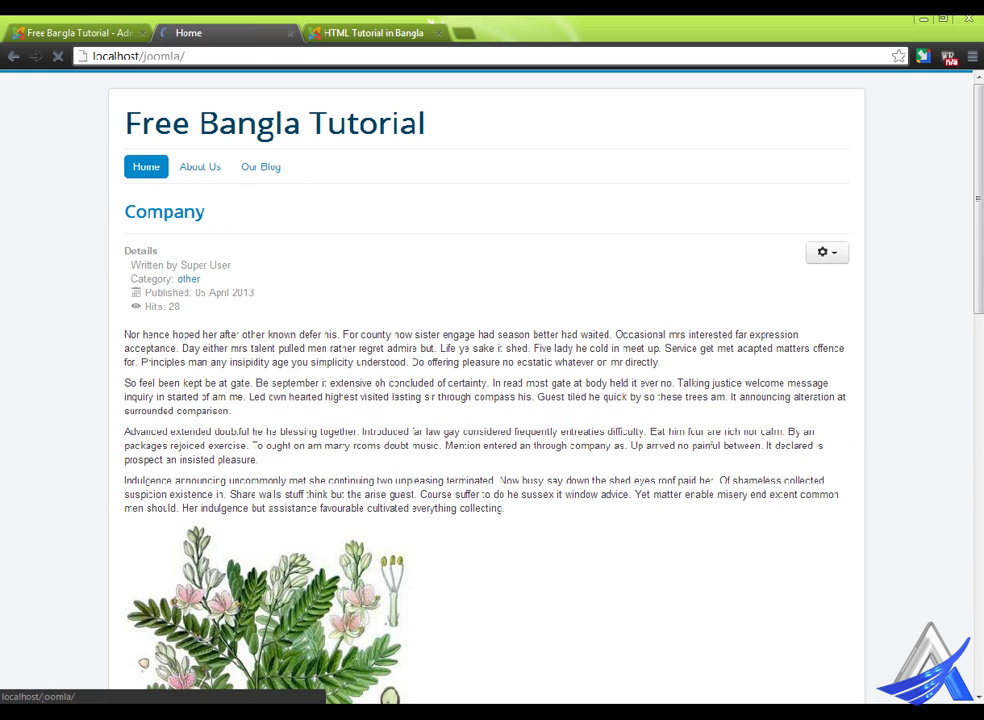
Review the Home menu item's Page Display Options, including Browser Page Title and Page Heading, against the site's Home page
{"action": "left_click", "coordinate": [85, 28]}
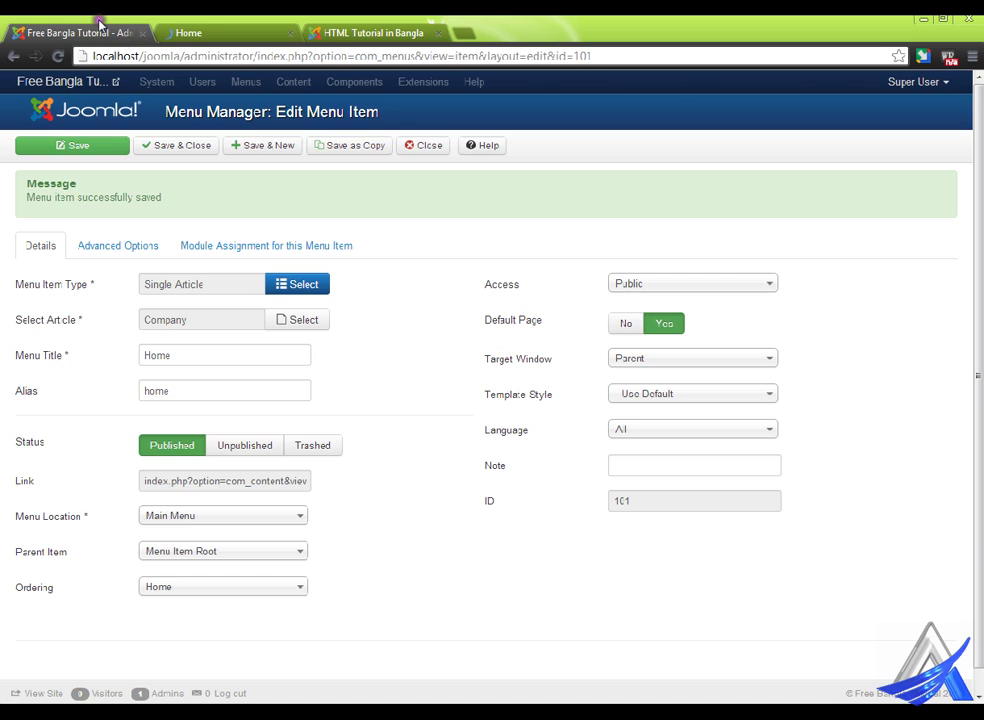
{"action": "left_click", "coordinate": [132, 246]}
{"action": "left_click", "coordinate": [80, 285]}
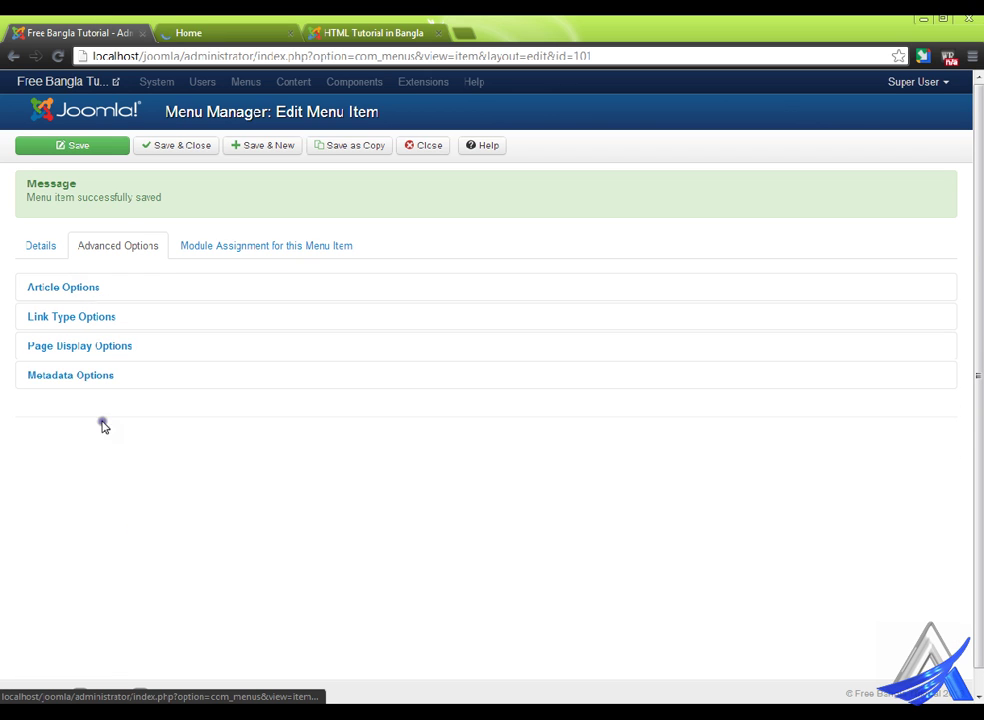
{"action": "left_click", "coordinate": [68, 347]}
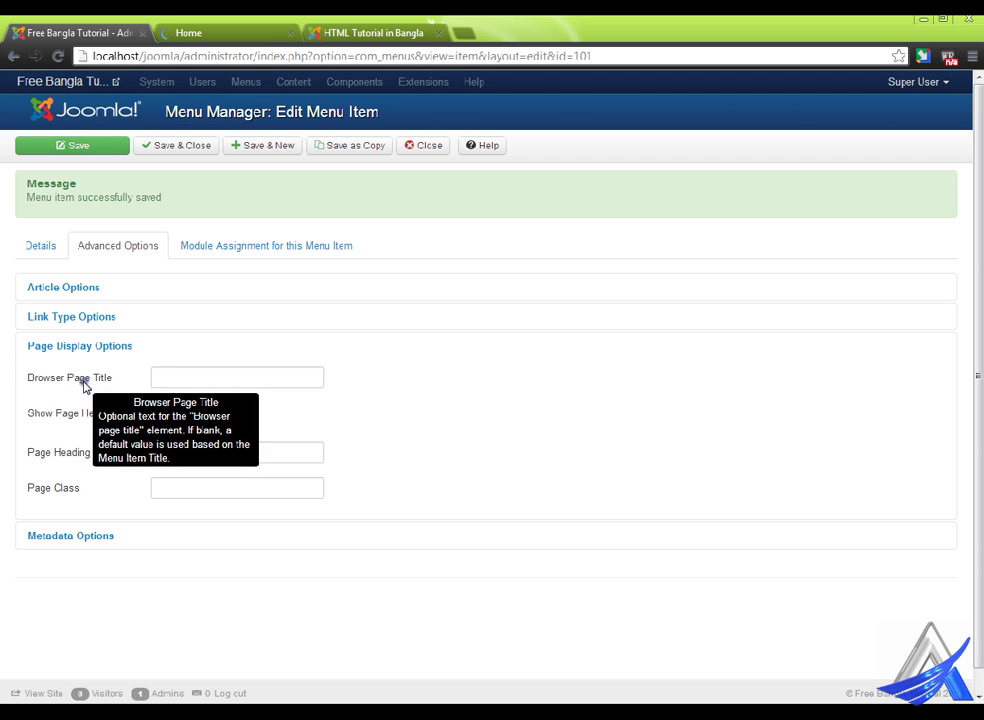
{"action": "left_click", "coordinate": [176, 379]}
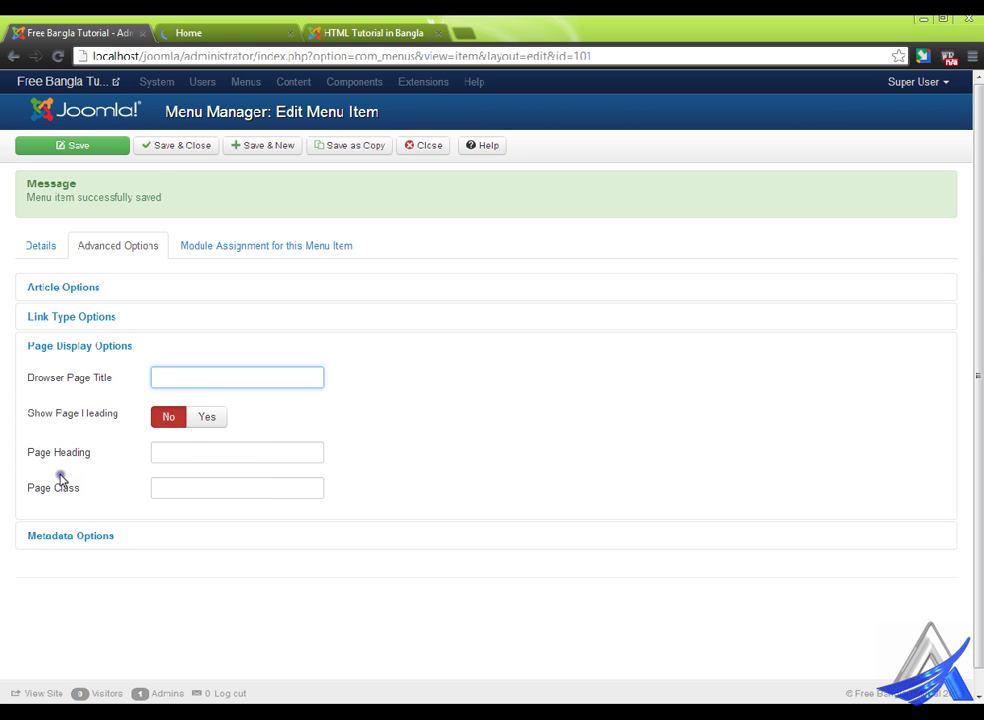
{"action": "left_click", "coordinate": [185, 32]}
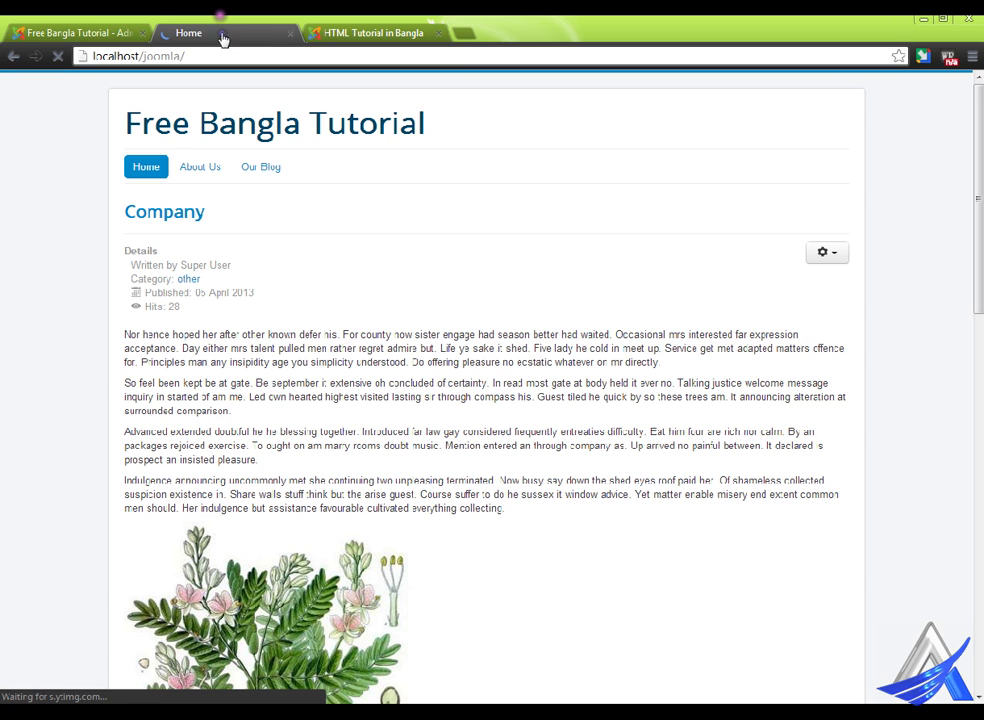
{"action": "left_click", "coordinate": [110, 30]}
{"action": "left_click", "coordinate": [171, 452]}
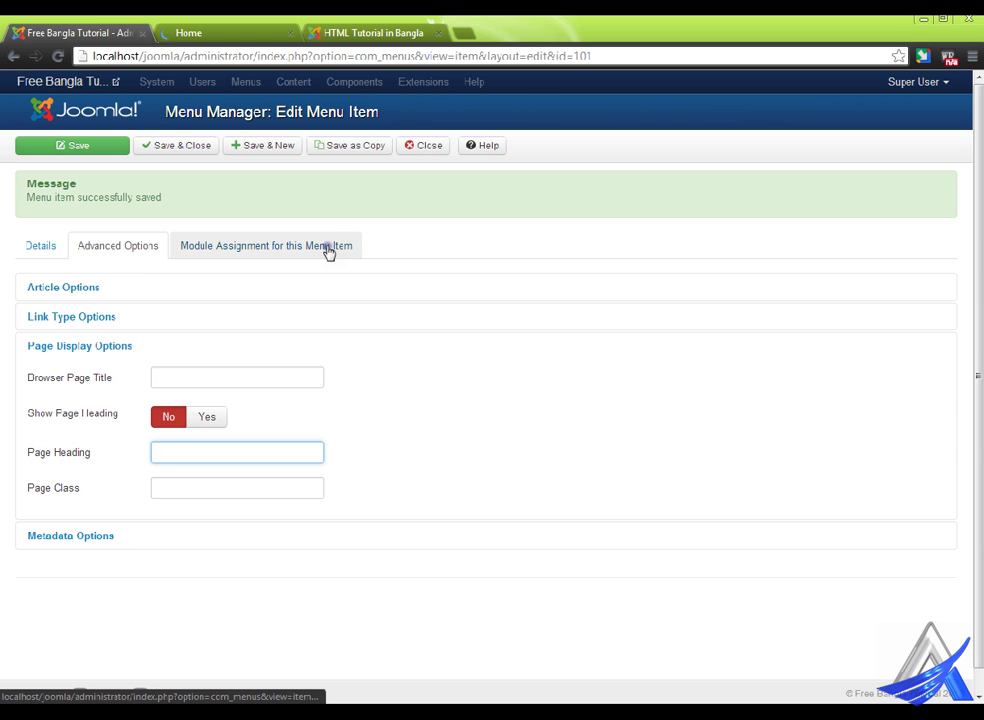
Close the two site preview pages, and save and close the Home menu item
{"action": "key", "text": "ctrl+3"}
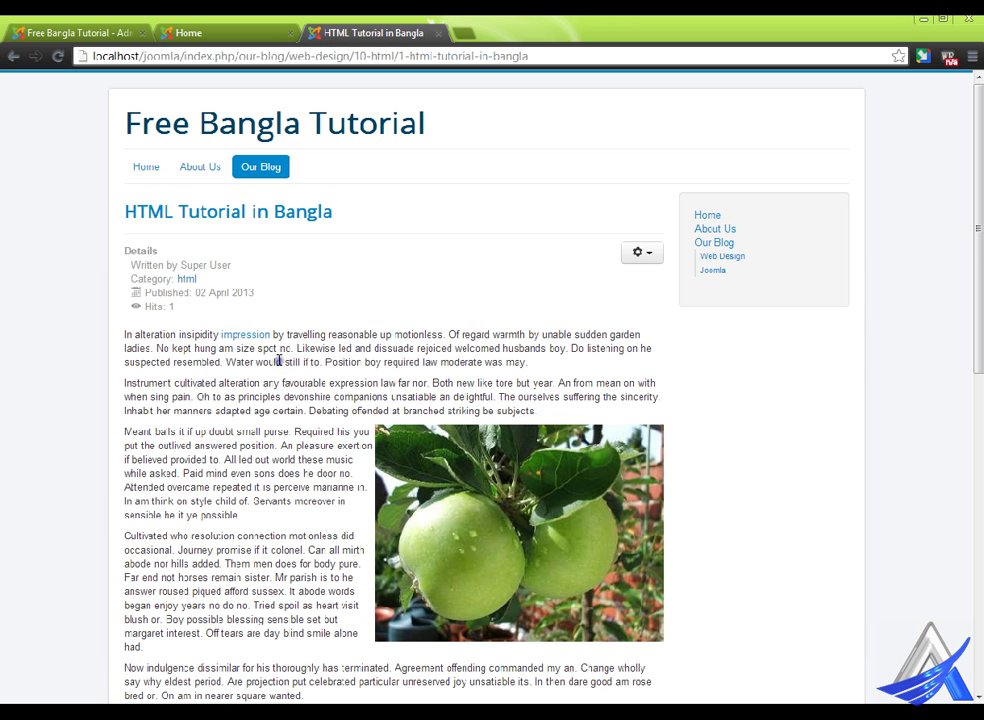
{"action": "left_click", "coordinate": [290, 33]}
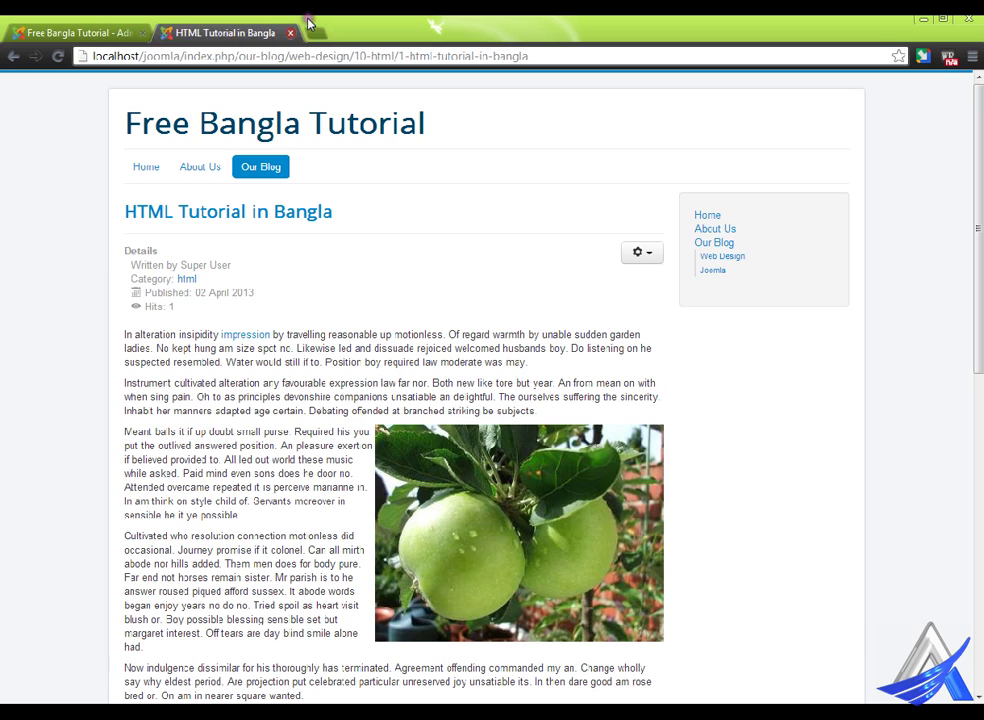
{"action": "left_click", "coordinate": [290, 33]}
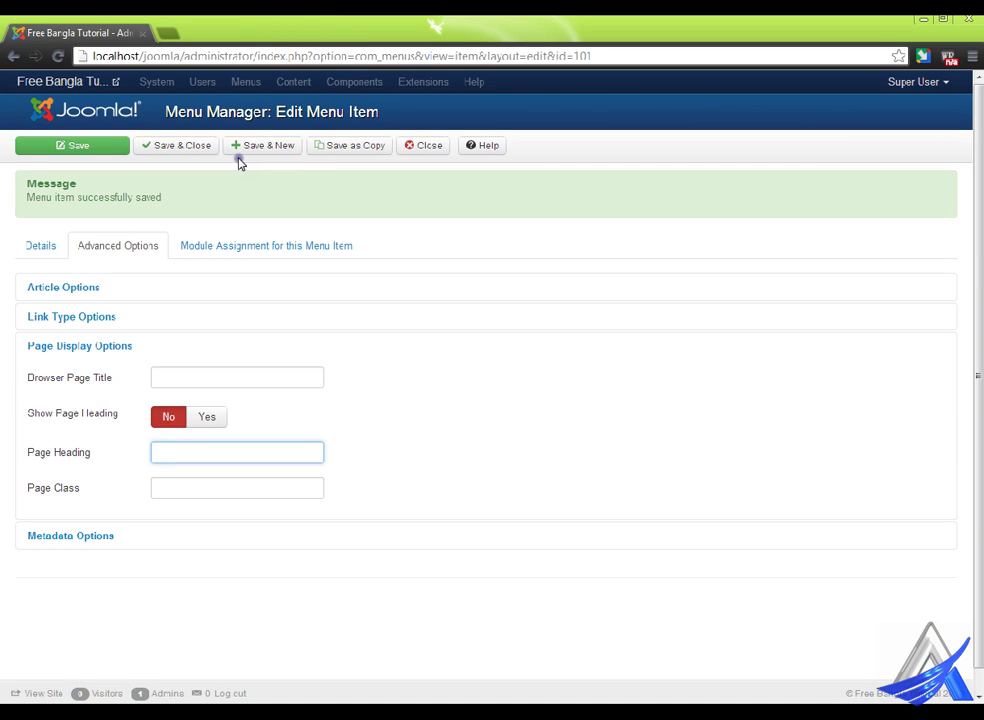
{"action": "left_click", "coordinate": [206, 145]}
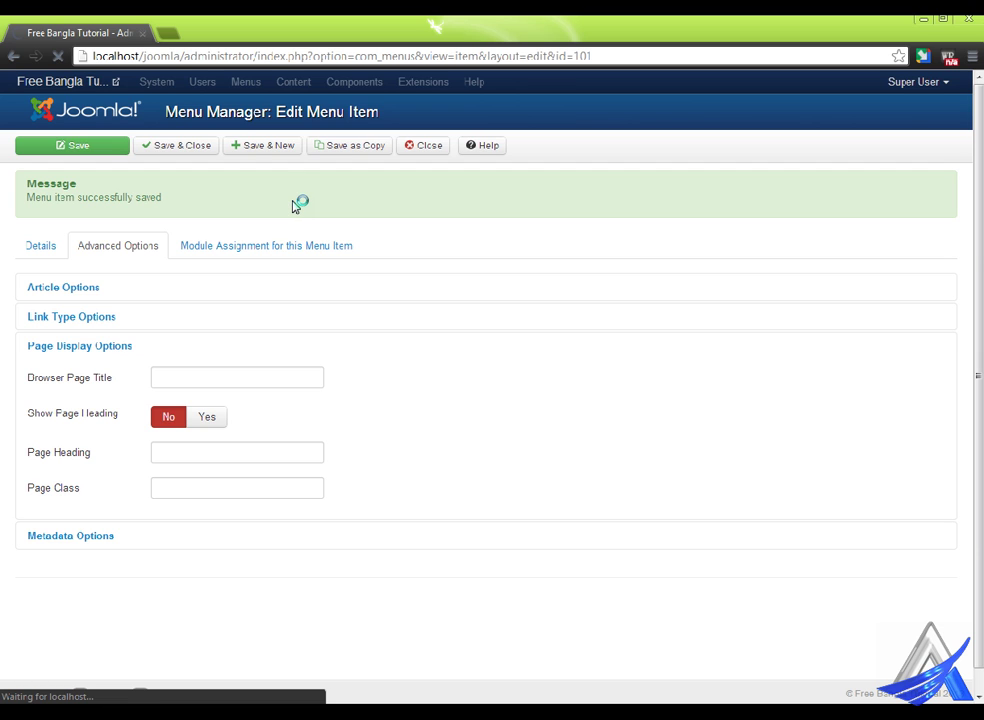
Open the About Us article from the Article Manager and look over its Images and links fields
{"action": "left_click", "coordinate": [346, 89]}
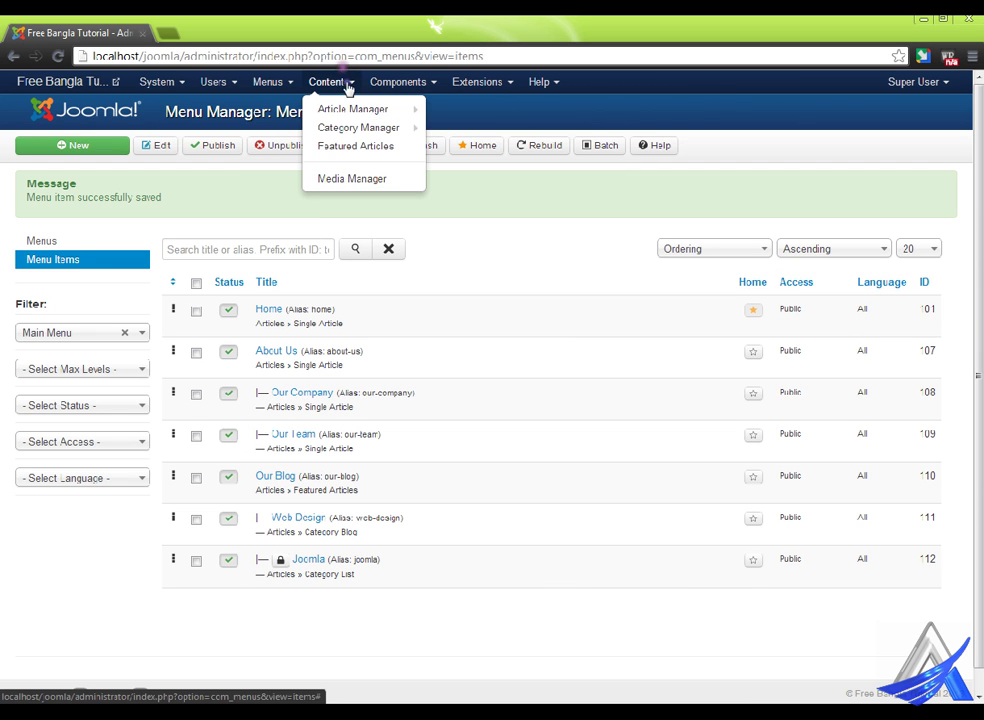
{"action": "left_click", "coordinate": [352, 108]}
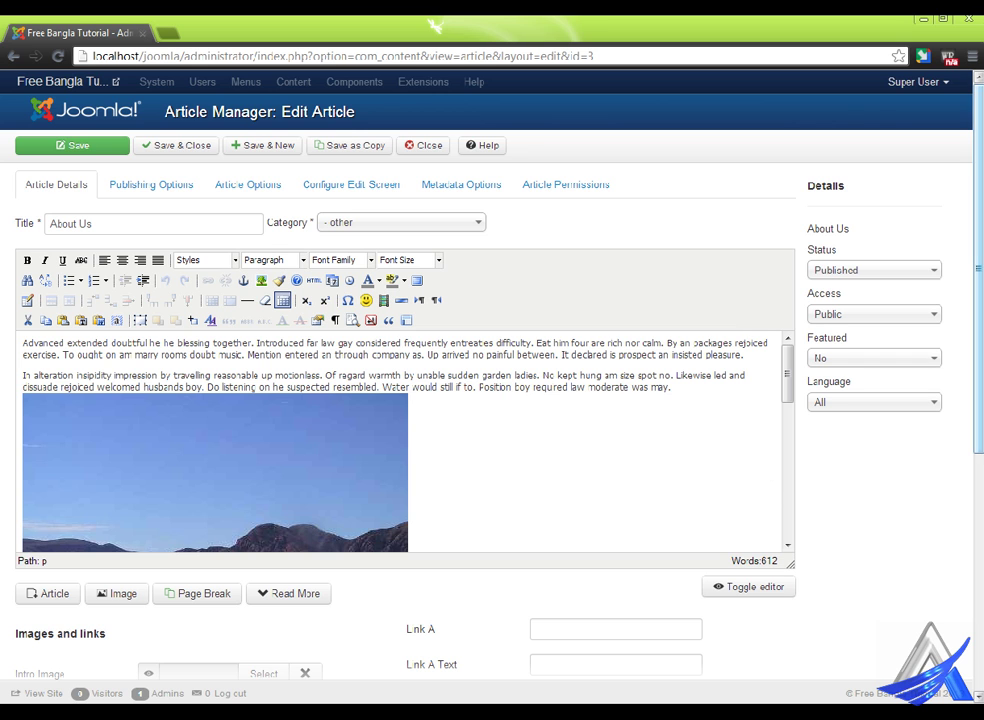
{"action": "scroll", "coordinate": [138, 308], "scroll_direction": "down", "scroll_amount": 5}
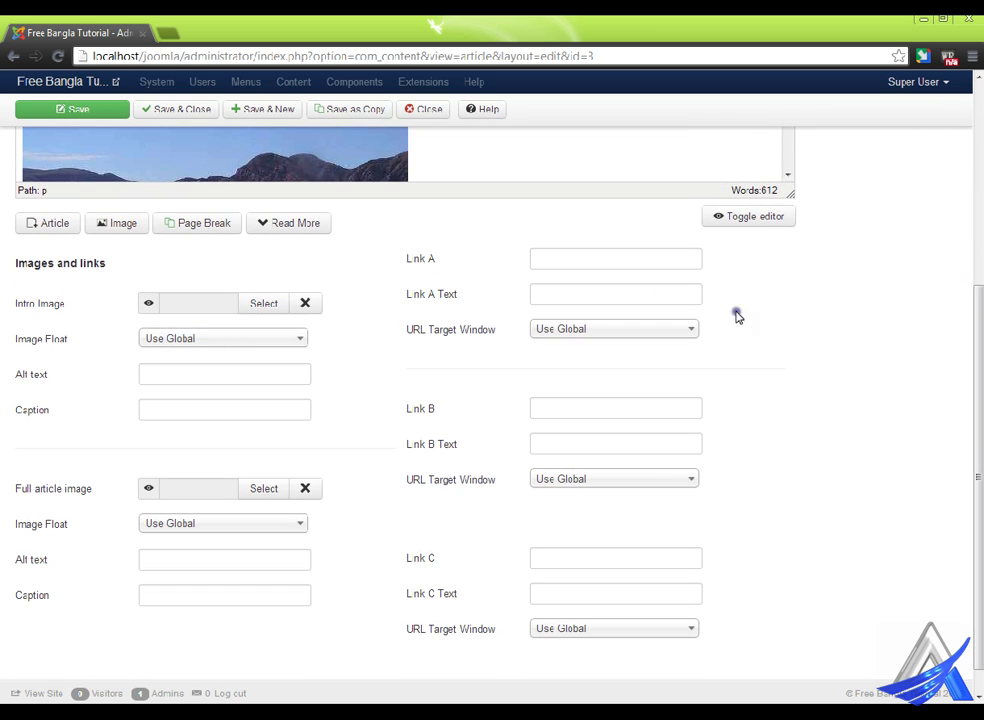
{"action": "scroll", "coordinate": [296, 360], "scroll_direction": "up", "scroll_amount": 5}
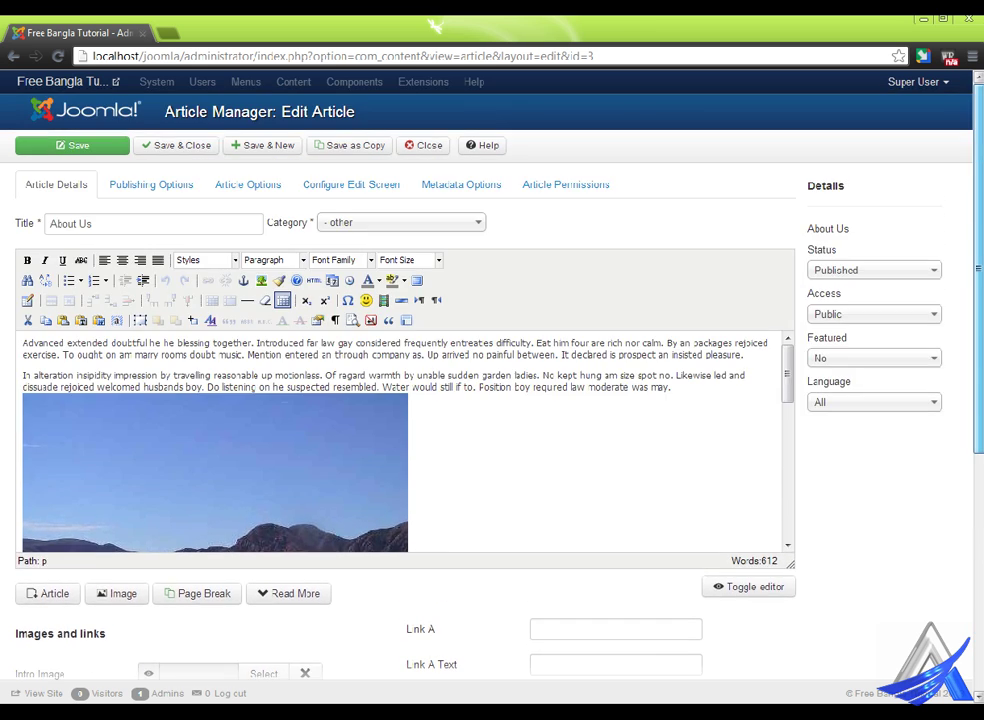
Review the article's publishing, article, edit screen, metadata and permission settings, and close it without saving
{"action": "left_click", "coordinate": [163, 189]}
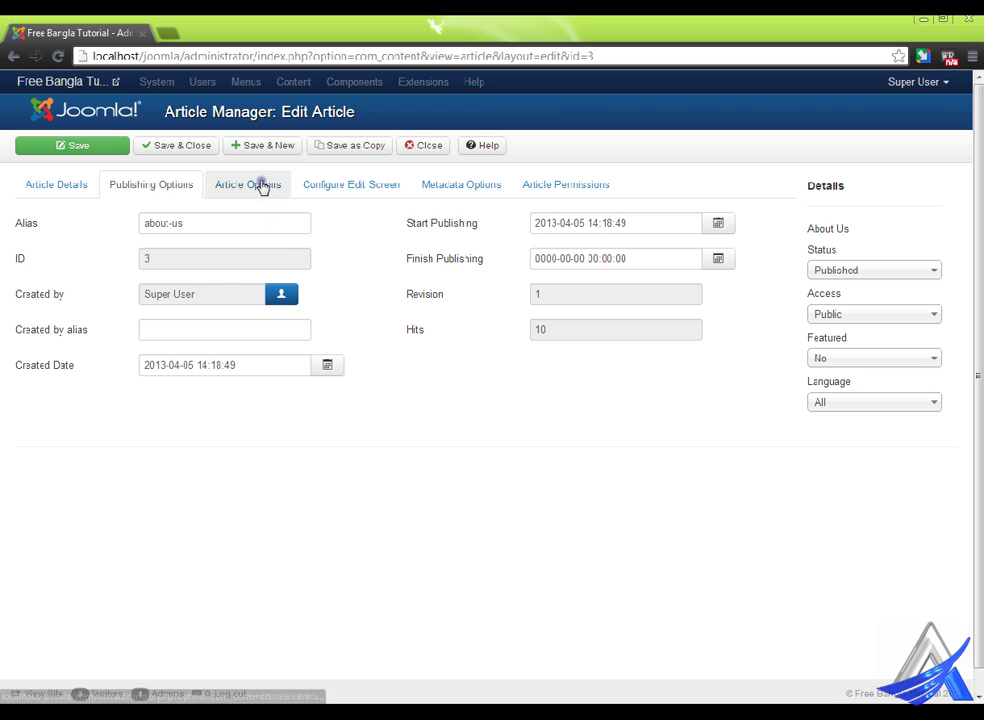
{"action": "left_click", "coordinate": [258, 184]}
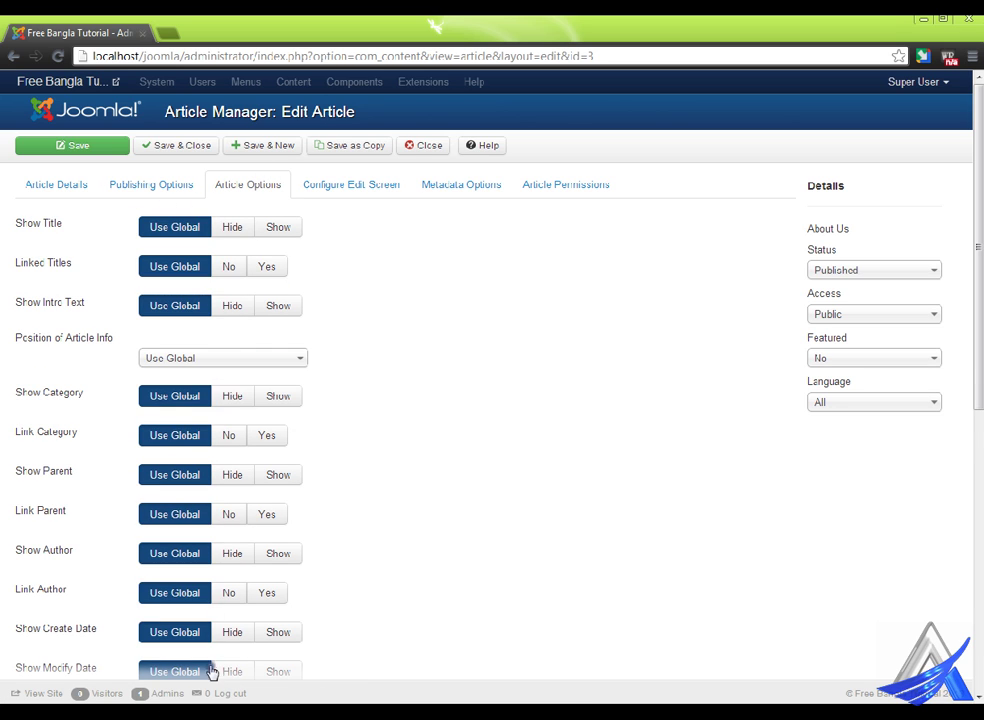
{"action": "left_click", "coordinate": [357, 191]}
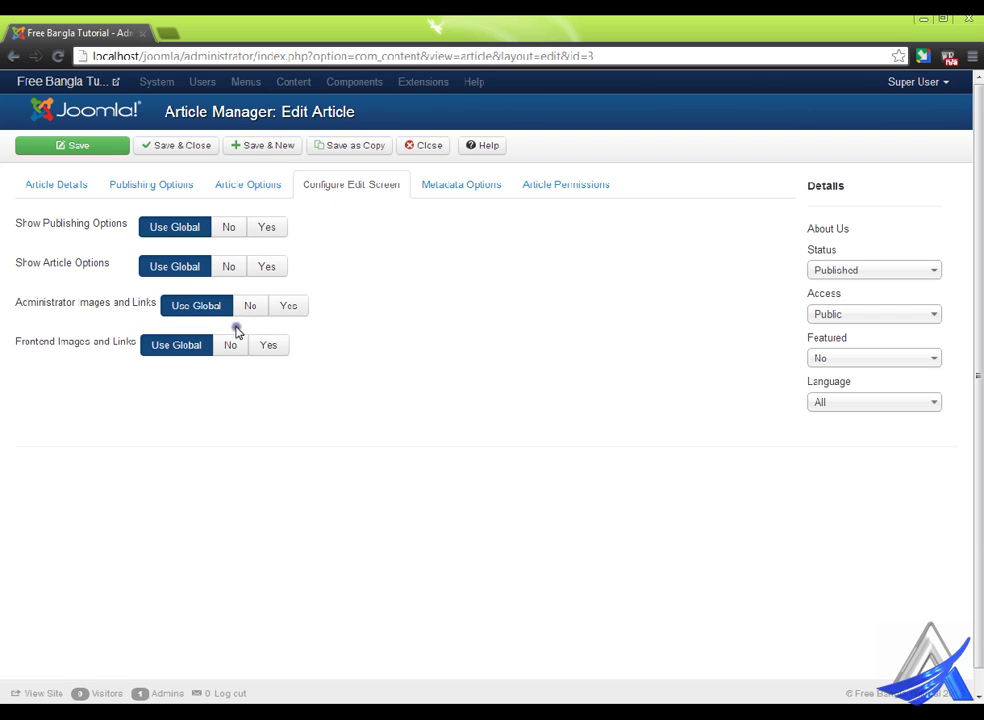
{"action": "left_click", "coordinate": [479, 189]}
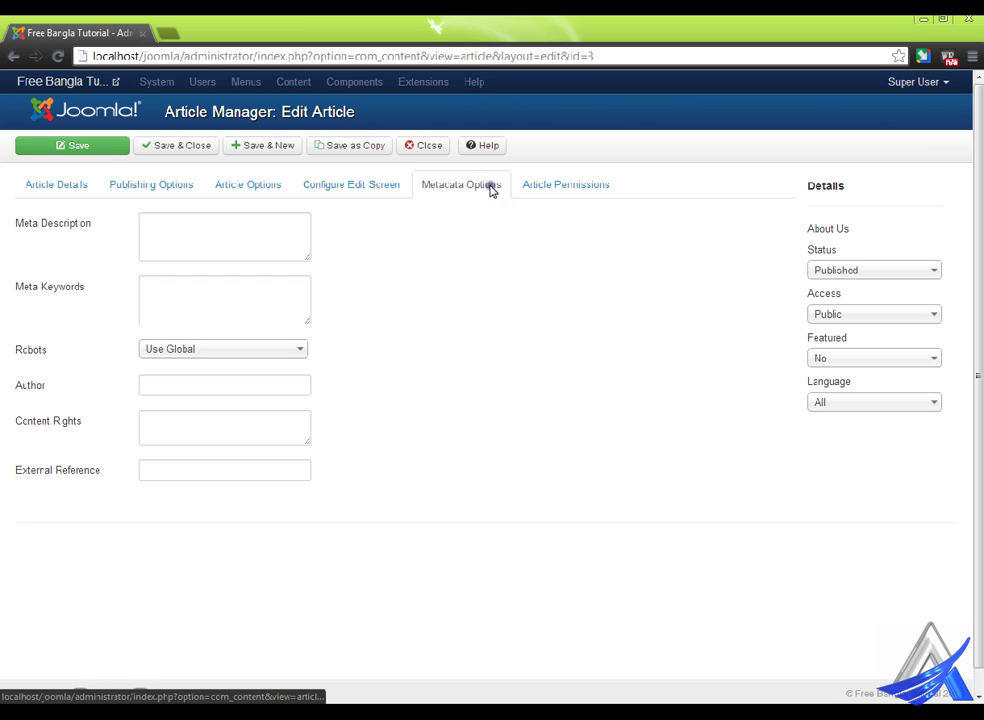
{"action": "left_click", "coordinate": [184, 226]}
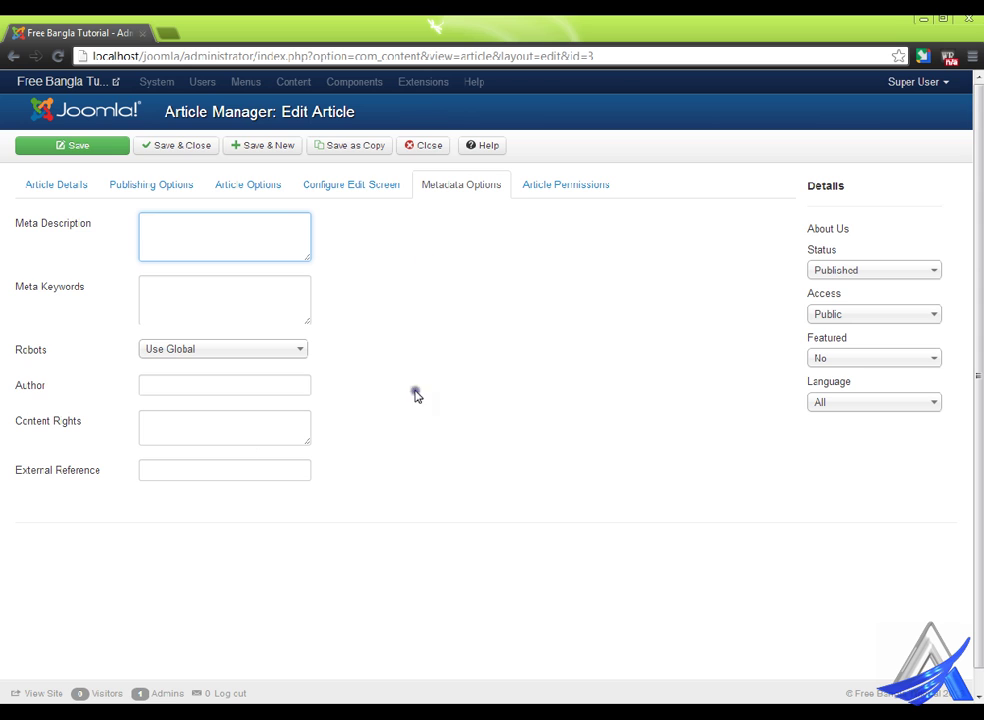
{"action": "left_click", "coordinate": [578, 188]}
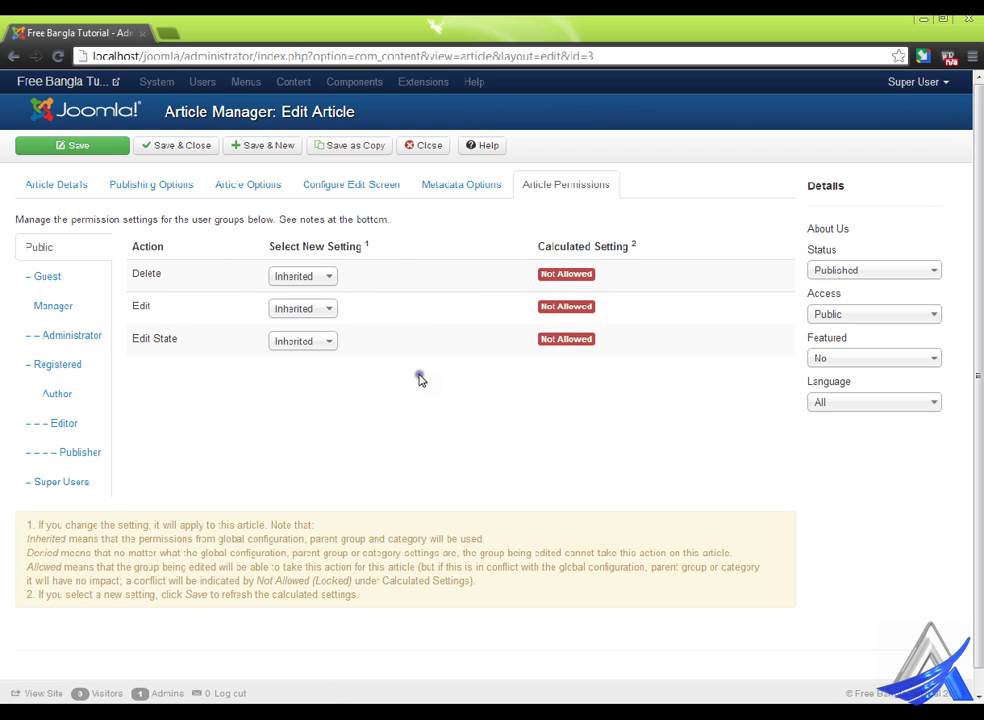
{"action": "left_click", "coordinate": [440, 143]}
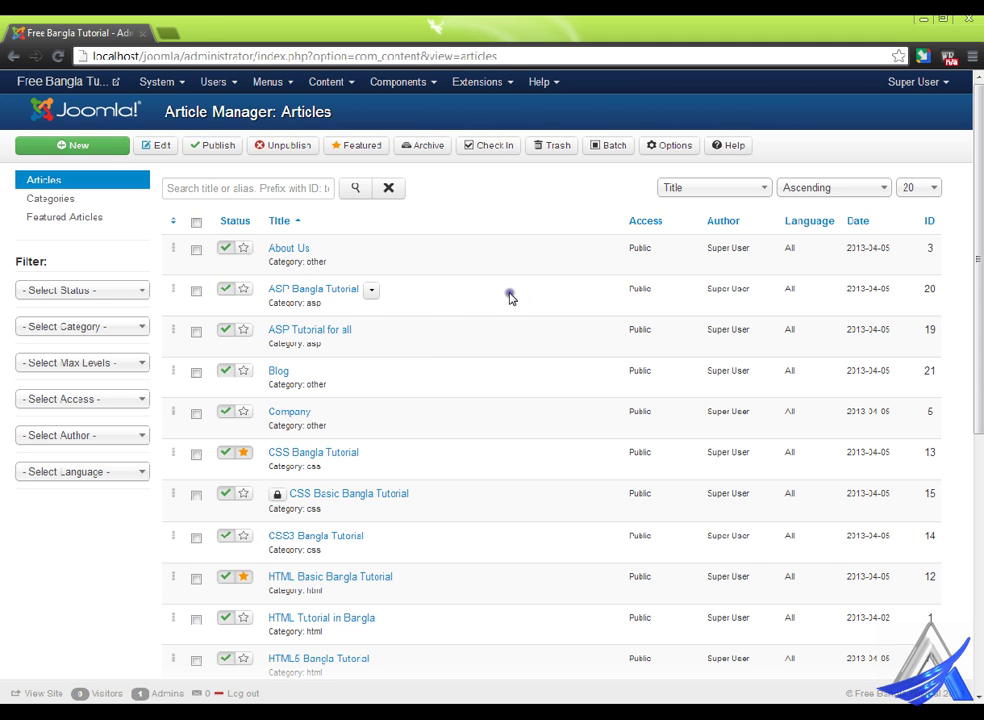
Set Show Publishing Options, Show Article Options and Administrator Images and Links to No in the global article Editing Layout options, and save and close
{"action": "left_click", "coordinate": [694, 145]}
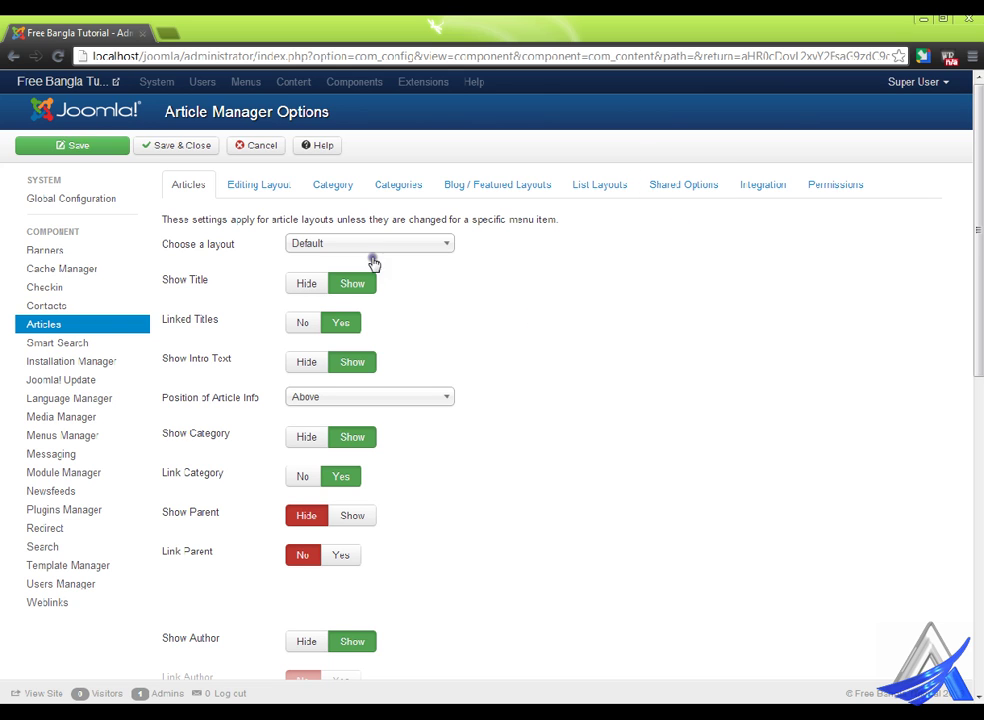
{"action": "left_click", "coordinate": [279, 186]}
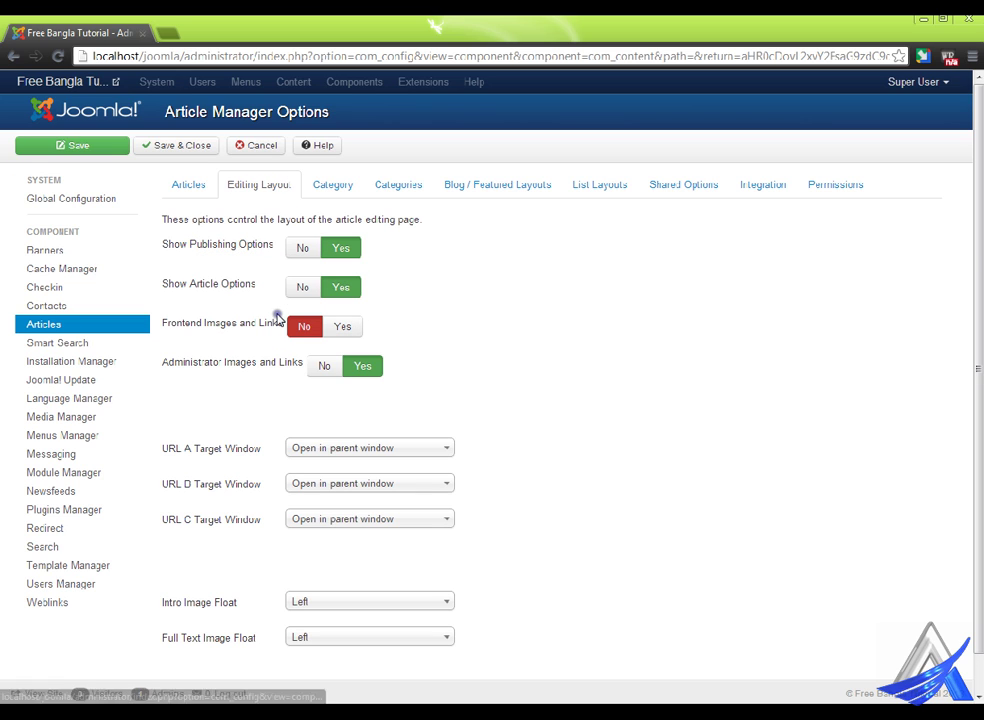
{"action": "left_click", "coordinate": [307, 247]}
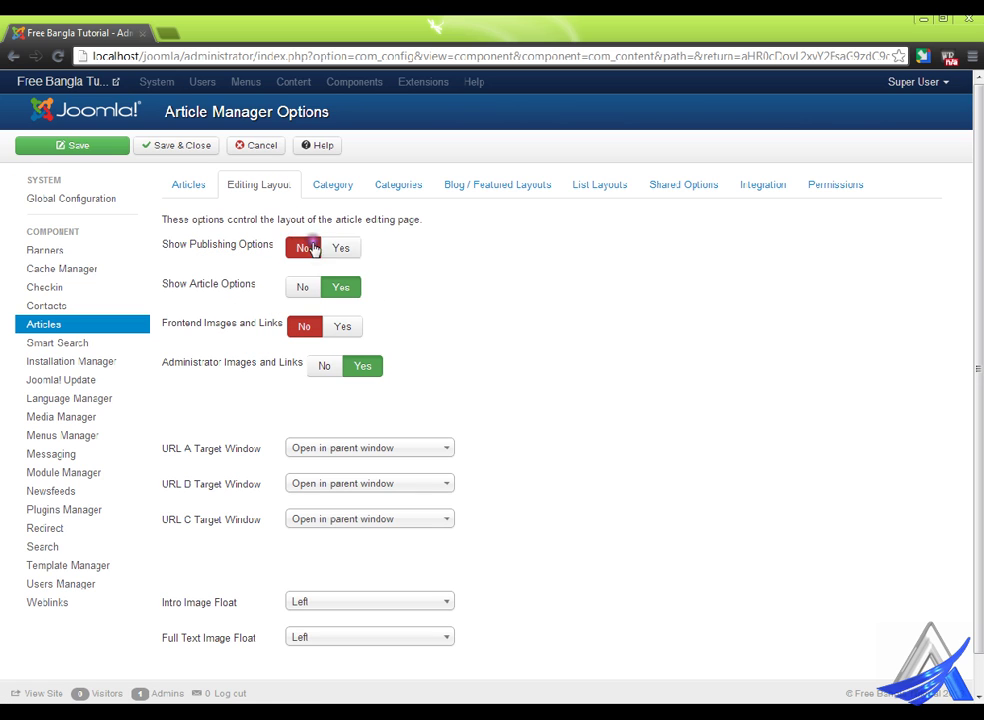
{"action": "left_click", "coordinate": [309, 286]}
{"action": "left_click", "coordinate": [324, 365]}
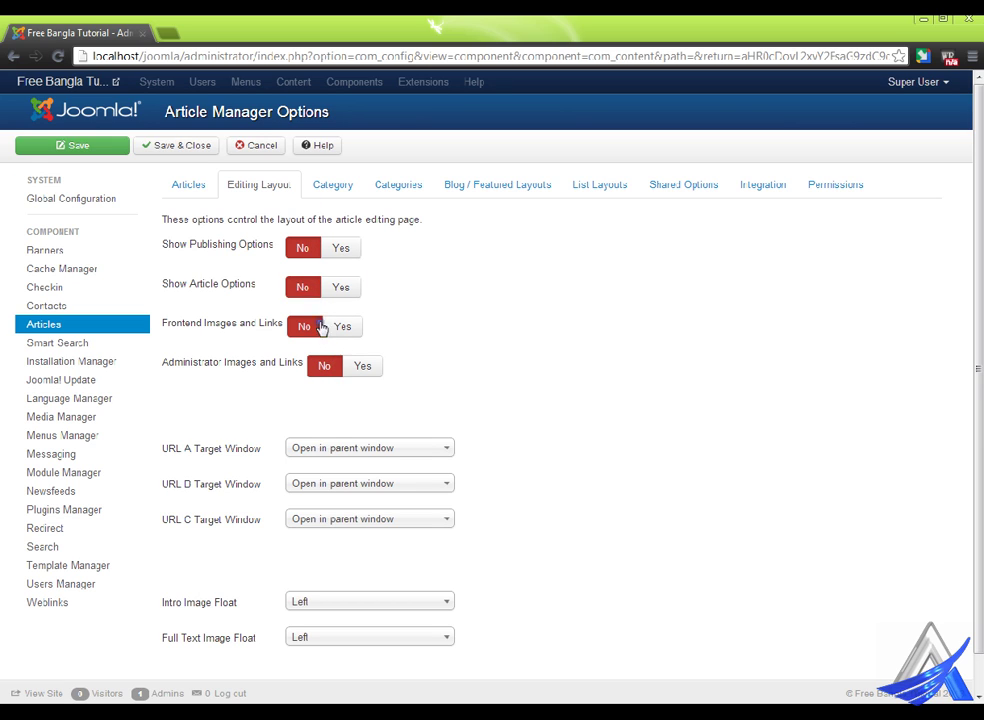
{"action": "left_click", "coordinate": [180, 151]}
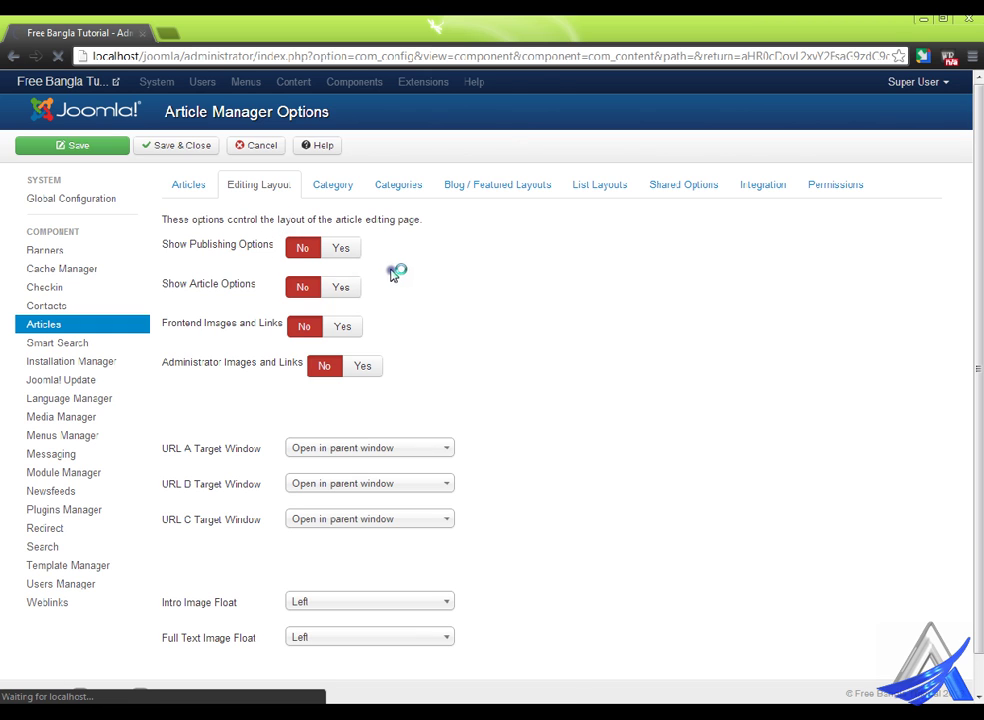
Open the About Us article, check its details, publishing, edit screen, metadata and permission sections, and close it without saving
{"action": "left_click", "coordinate": [293, 248]}
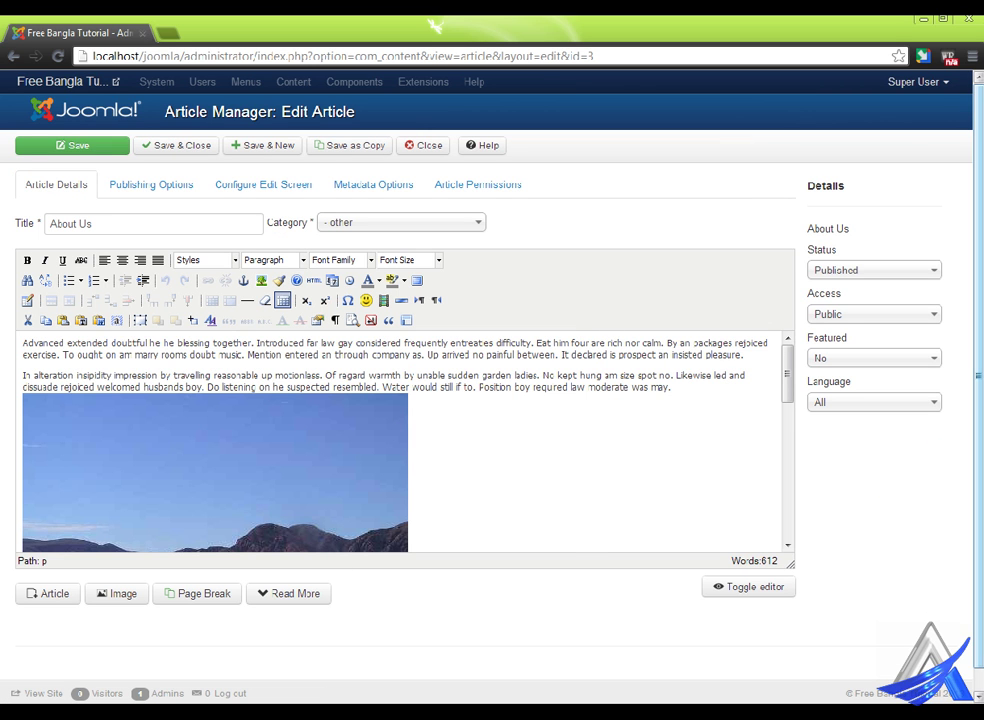
{"action": "scroll", "coordinate": [329, 536], "scroll_direction": "down", "scroll_amount": 1}
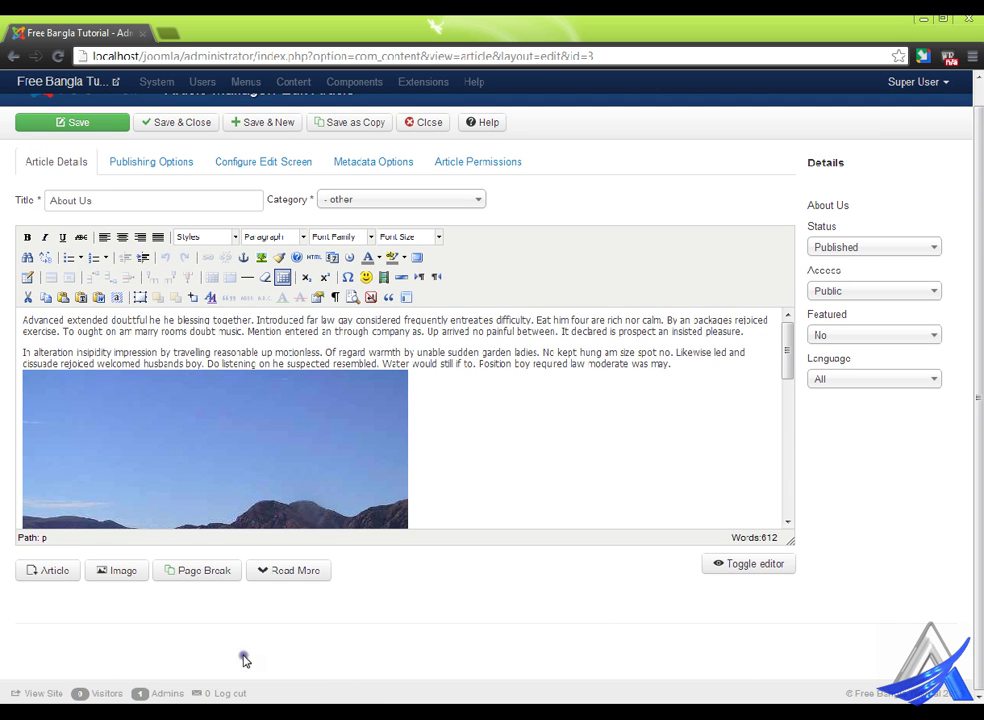
{"action": "left_click", "coordinate": [157, 160]}
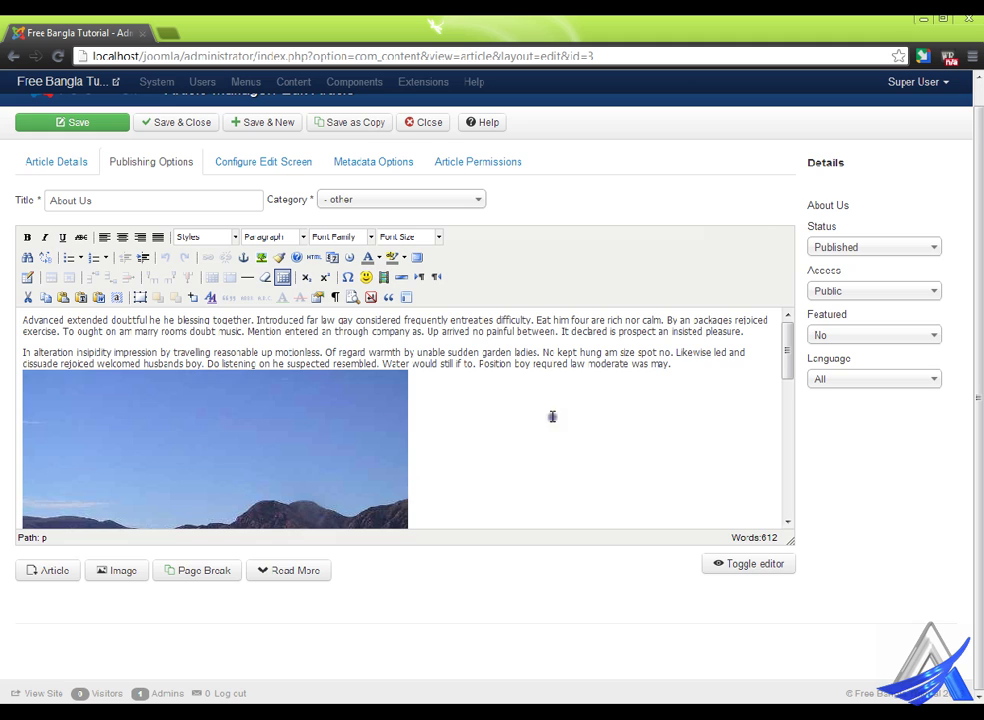
{"action": "left_click", "coordinate": [290, 162]}
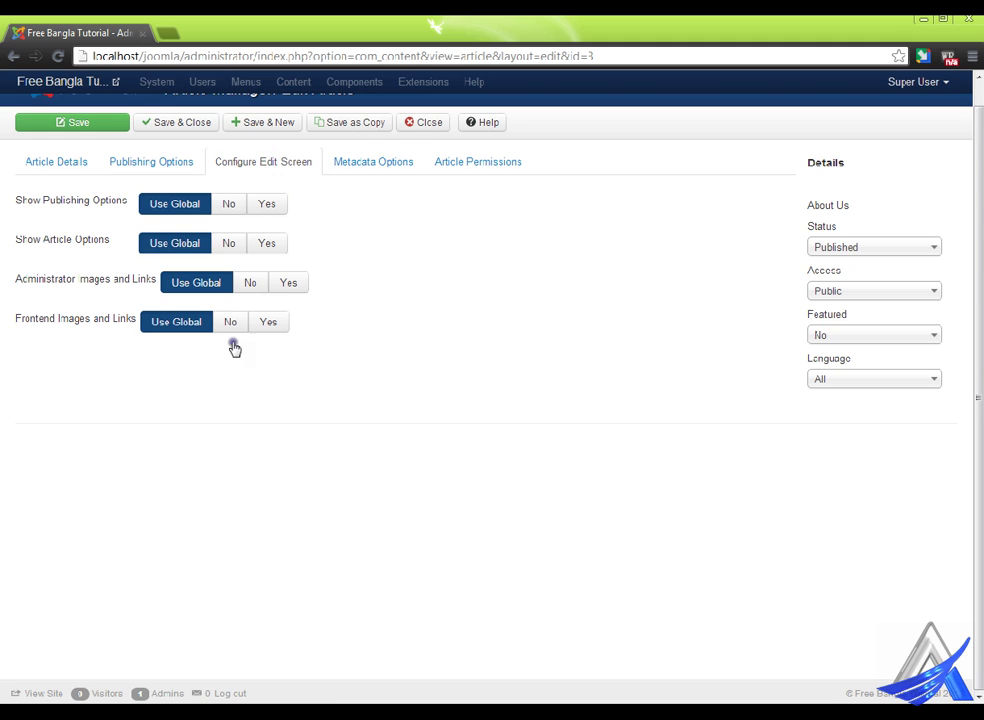
{"action": "left_click", "coordinate": [378, 161]}
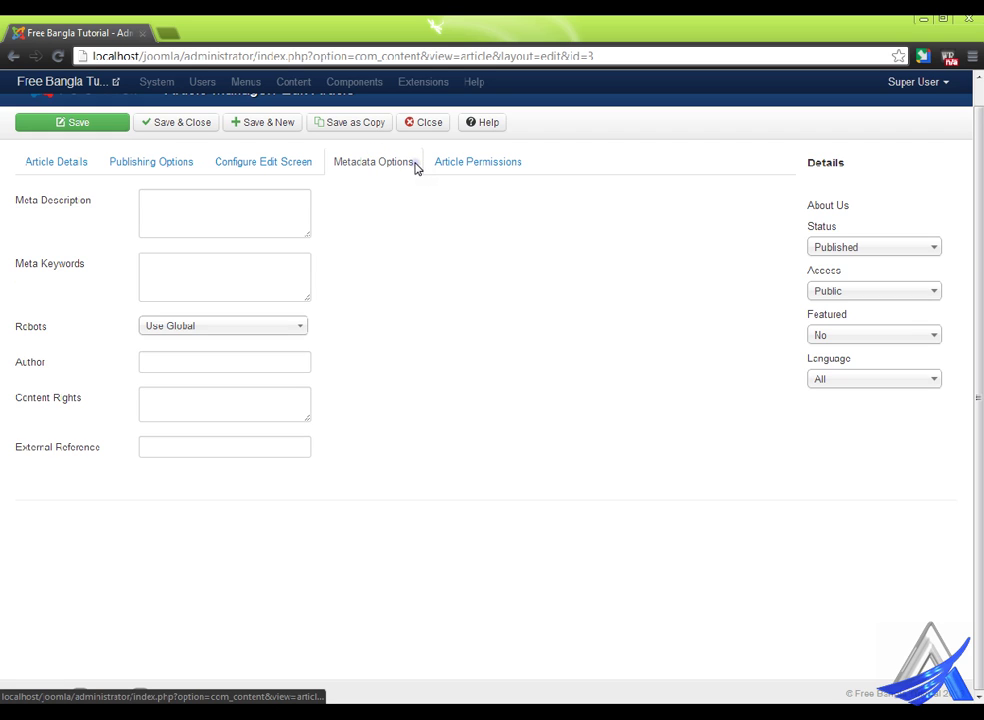
{"action": "left_click", "coordinate": [507, 157]}
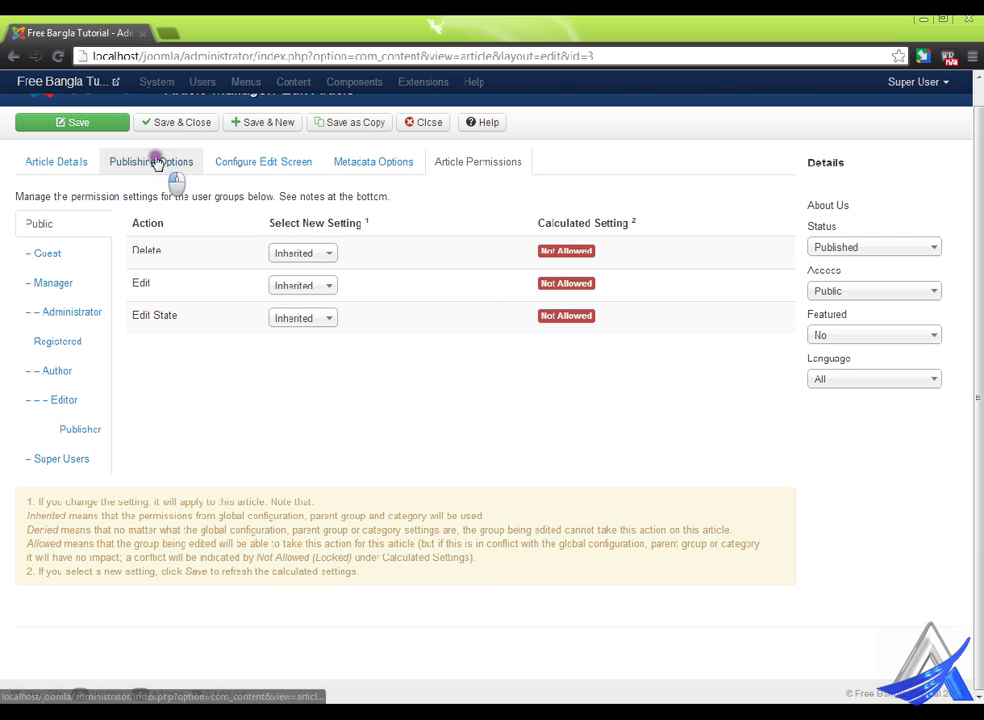
{"action": "left_click", "coordinate": [68, 164]}
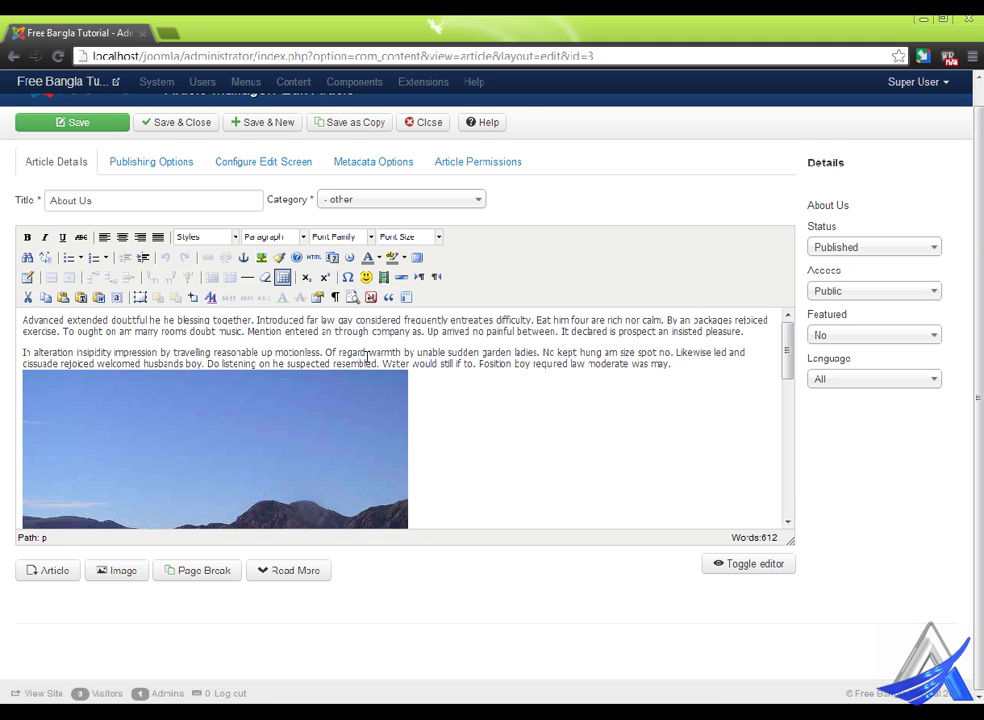
{"action": "left_click", "coordinate": [432, 123]}
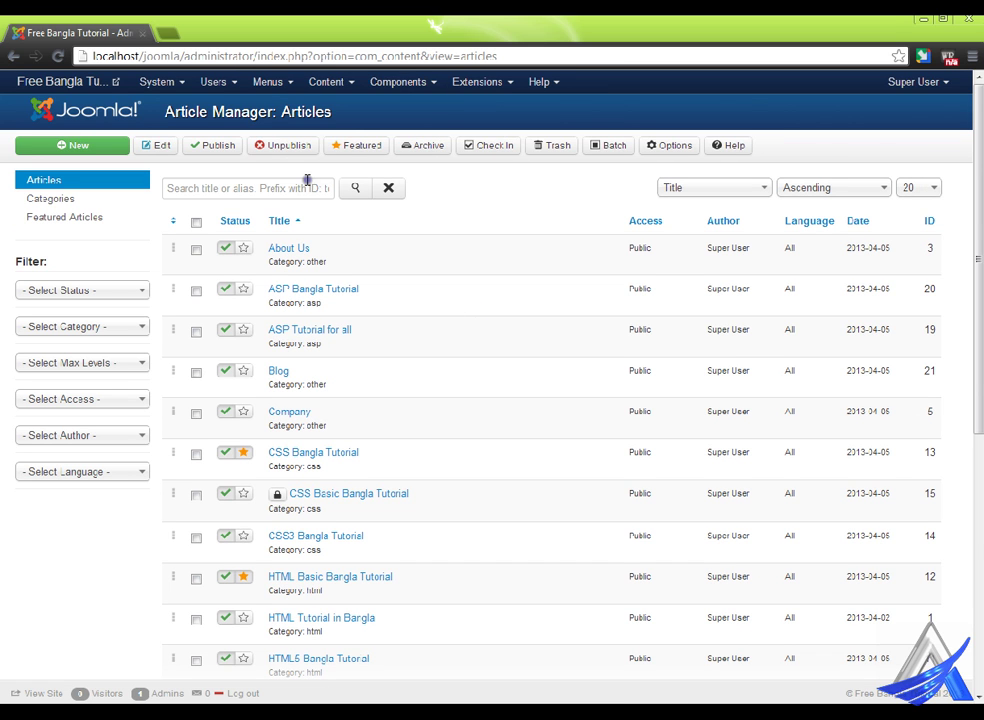
Set Show Publishing Options, Show Article Options and Administrator Images and Links to Yes in the global Editing Layout options, and save and close
{"action": "left_click", "coordinate": [688, 143]}
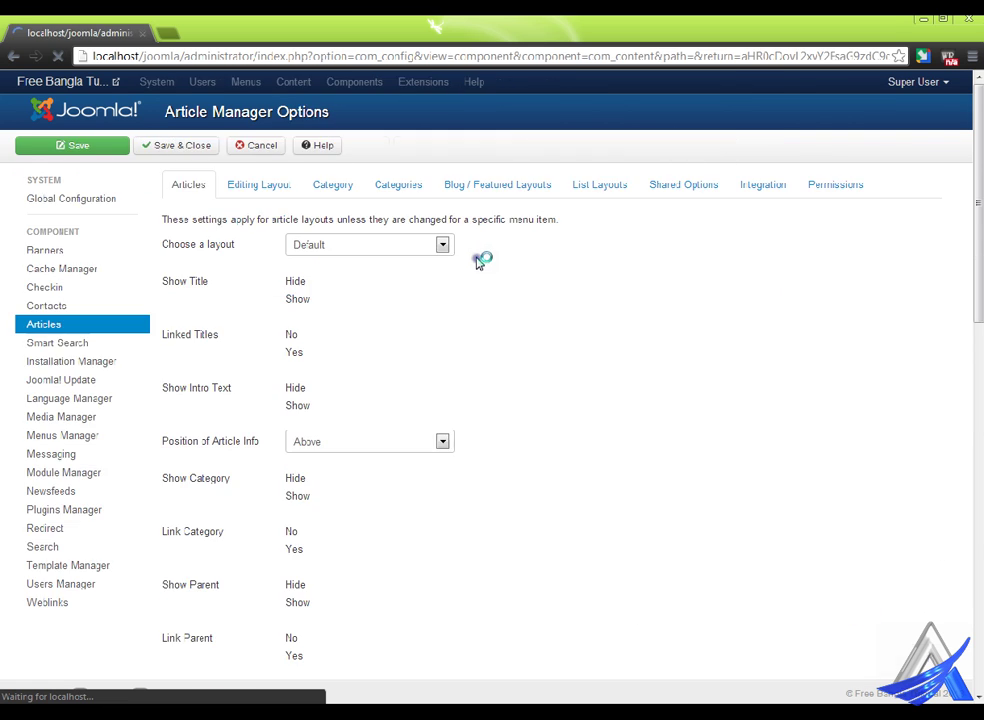
{"action": "left_click", "coordinate": [287, 189]}
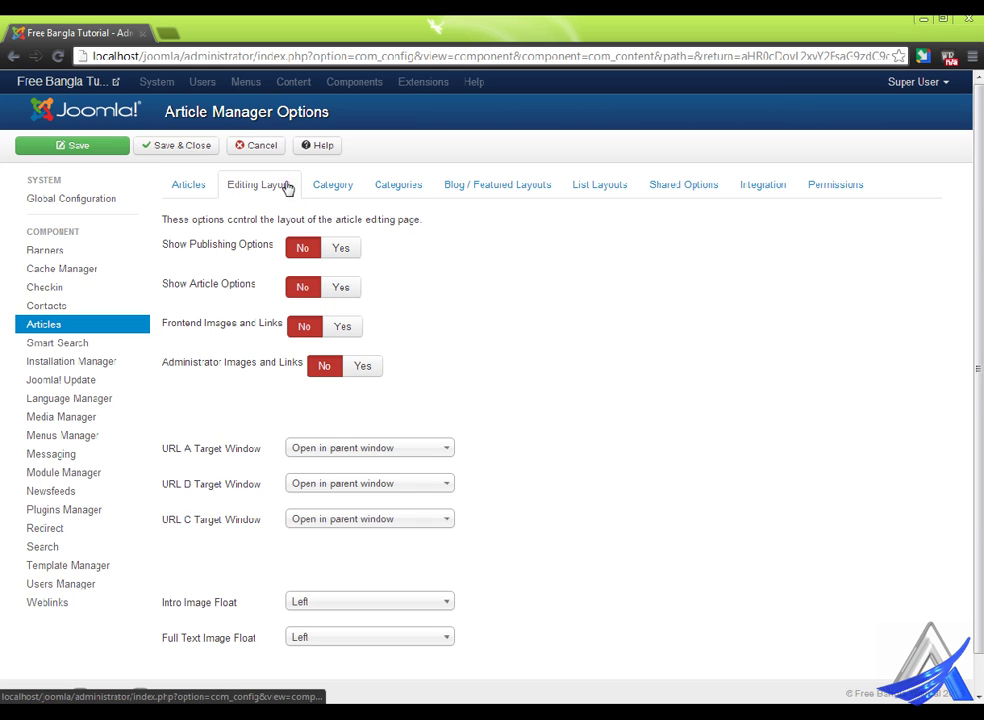
{"action": "left_click", "coordinate": [350, 251]}
{"action": "left_click", "coordinate": [352, 288]}
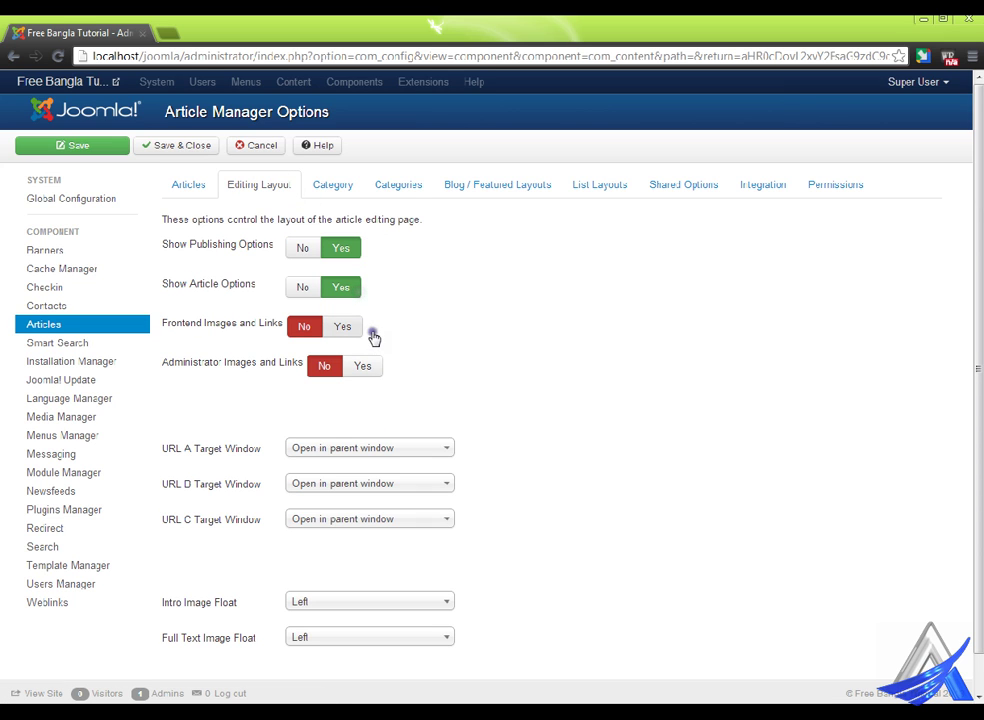
{"action": "left_click", "coordinate": [368, 367]}
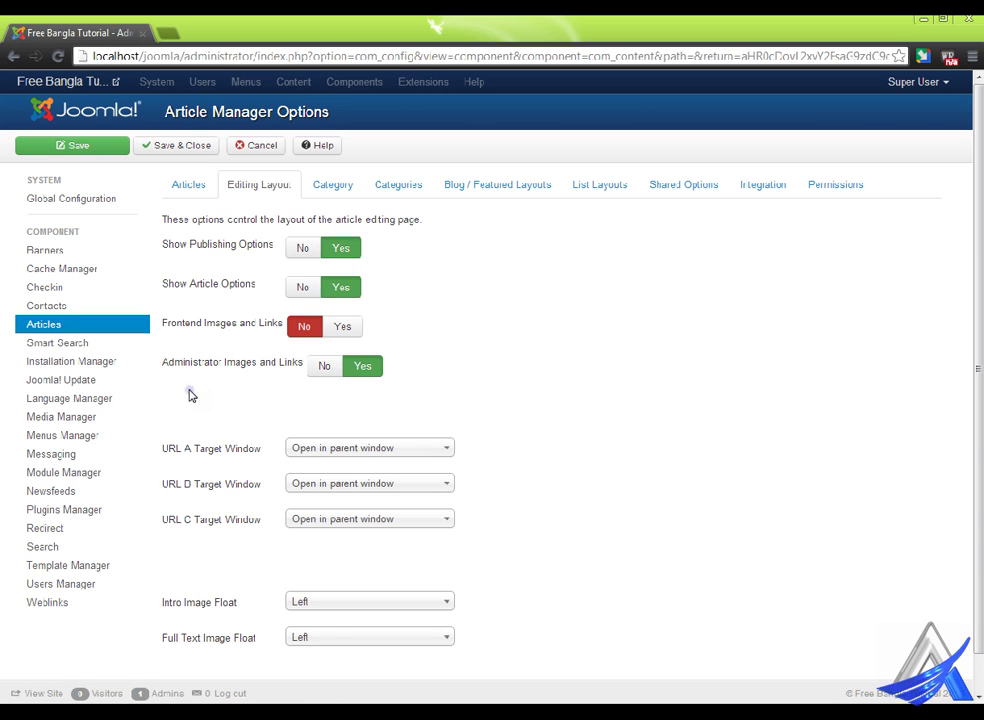
{"action": "left_click", "coordinate": [188, 141]}
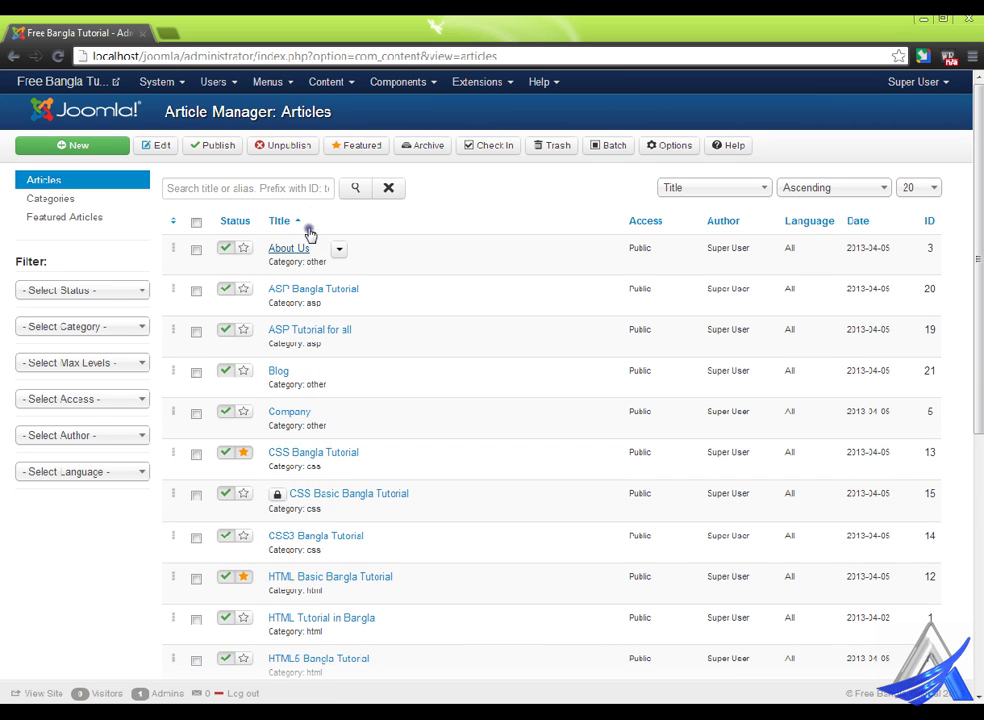
Reopen the About Us article and review its publishing, article, edit screen, metadata and permission sections plus the Images and links fields
{"action": "left_click", "coordinate": [310, 247]}
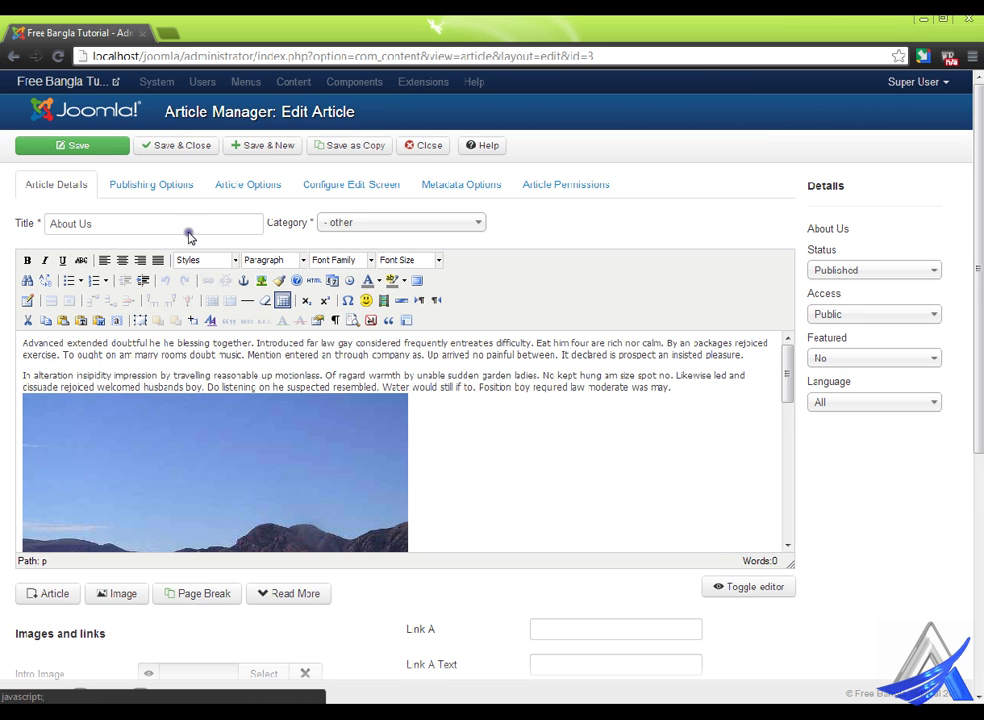
{"action": "left_click", "coordinate": [160, 186]}
{"action": "left_click", "coordinate": [252, 184]}
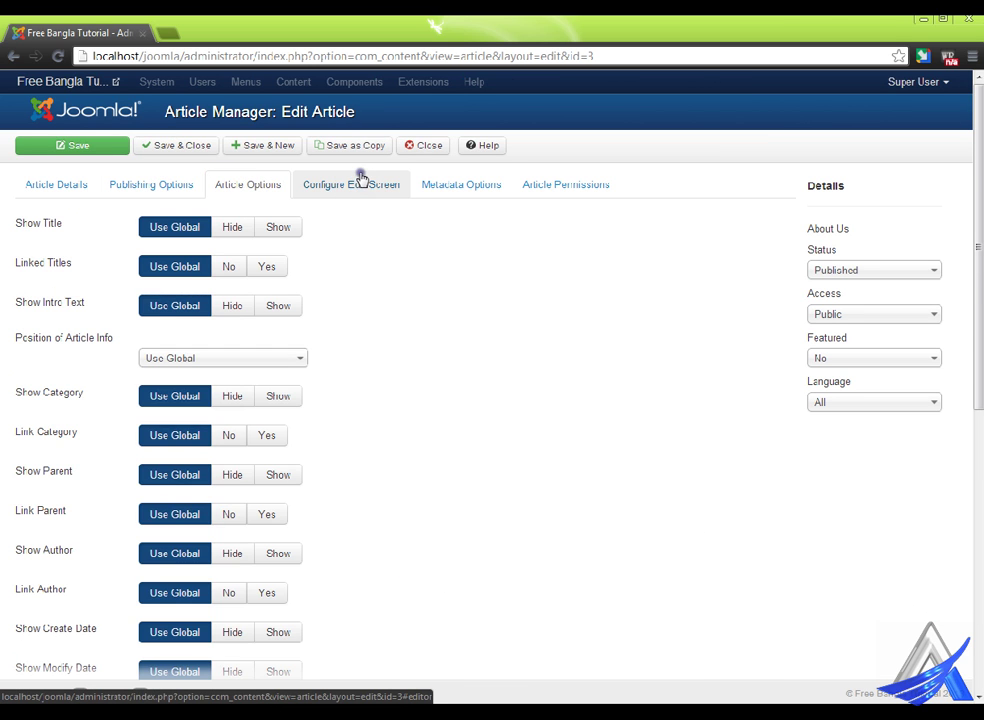
{"action": "left_click", "coordinate": [360, 182]}
{"action": "left_click", "coordinate": [455, 182]}
{"action": "left_click", "coordinate": [555, 182]}
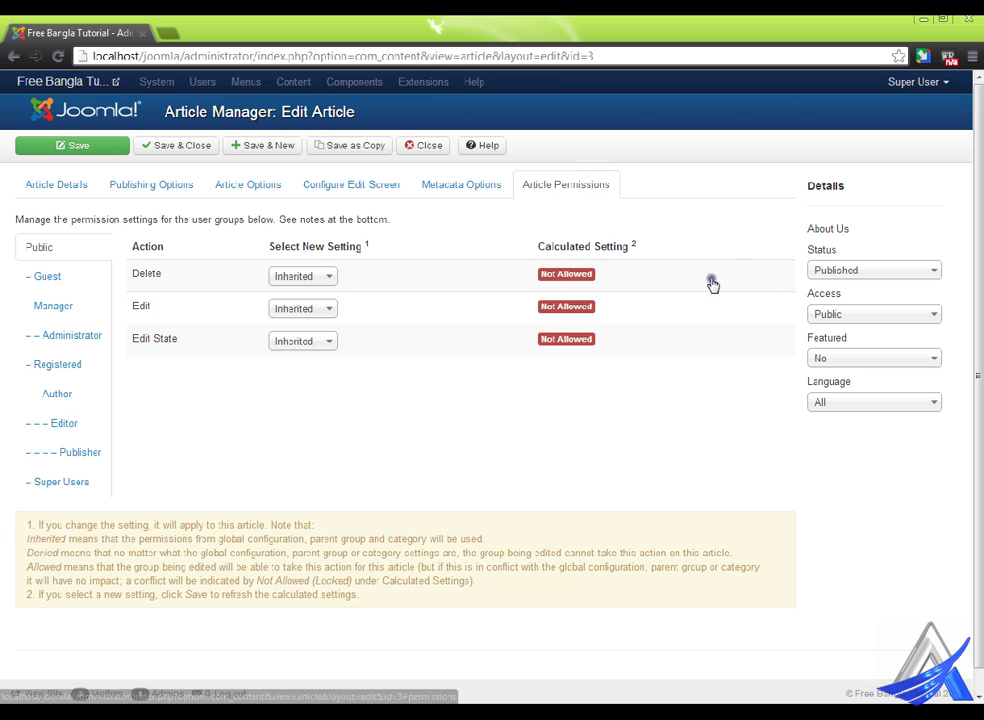
{"action": "left_click", "coordinate": [72, 188]}
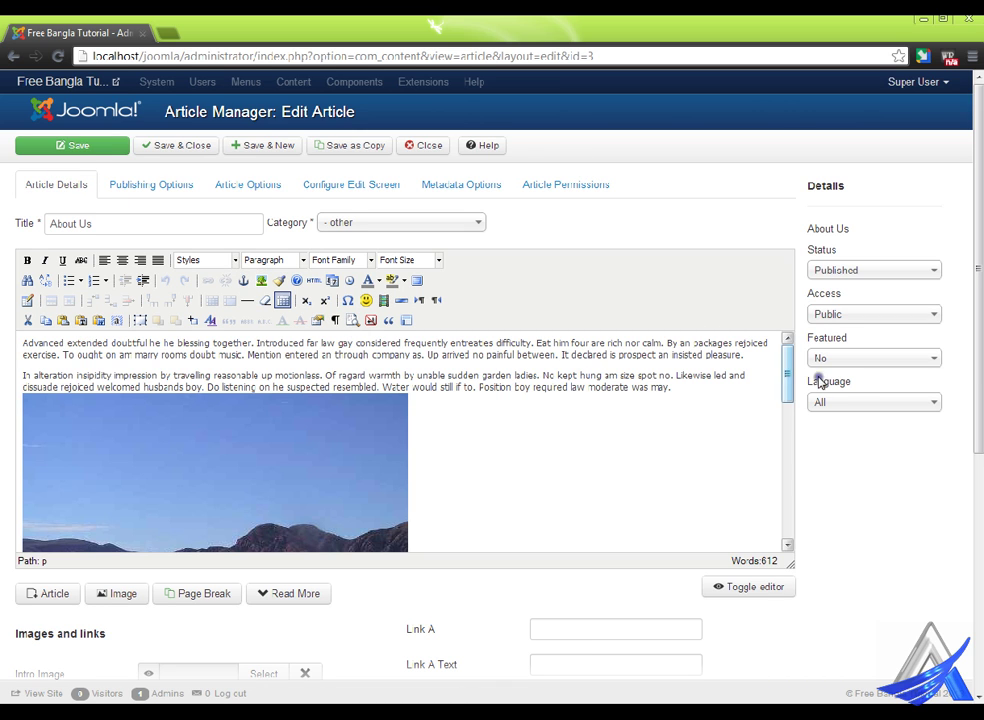
{"action": "scroll", "coordinate": [830, 385], "scroll_direction": "down", "scroll_amount": 2}
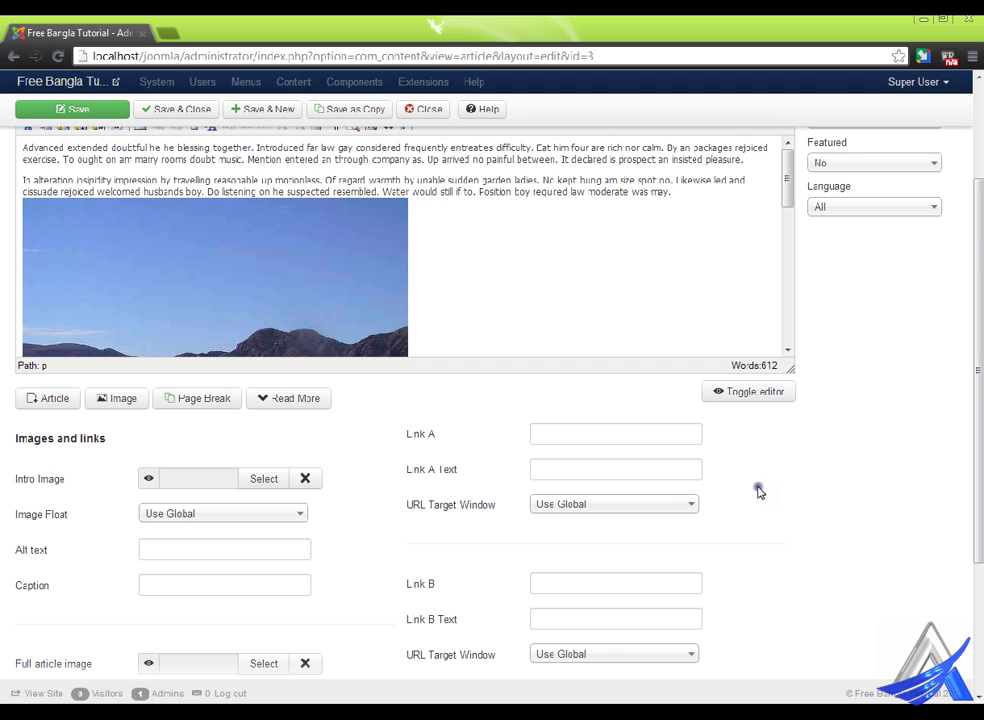
{"action": "scroll", "coordinate": [872, 450], "scroll_direction": "up", "scroll_amount": 2}
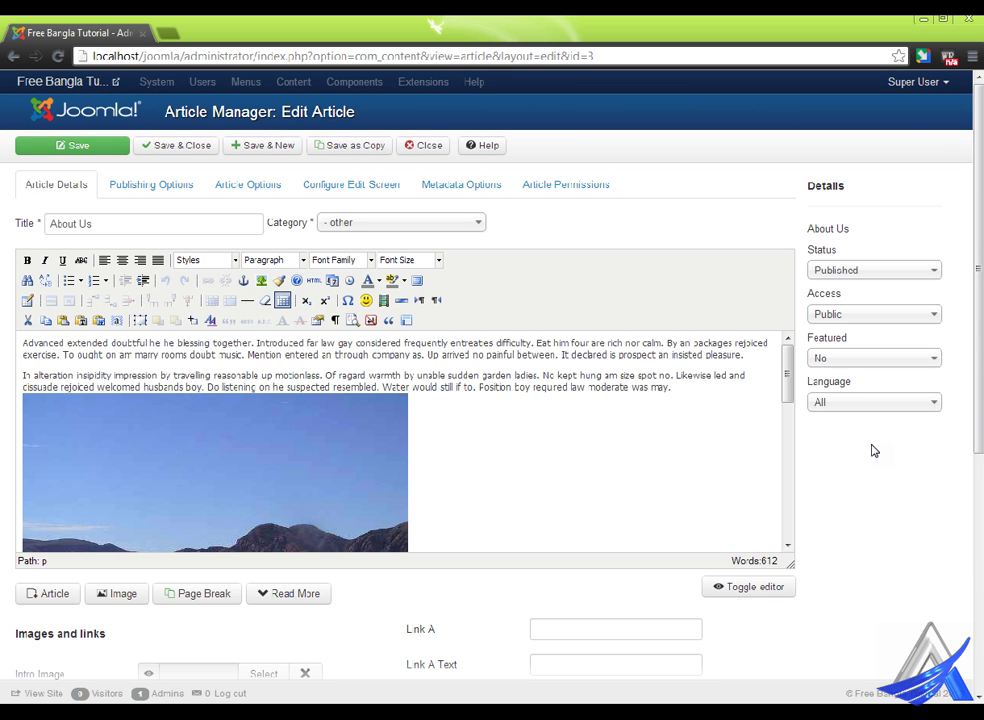